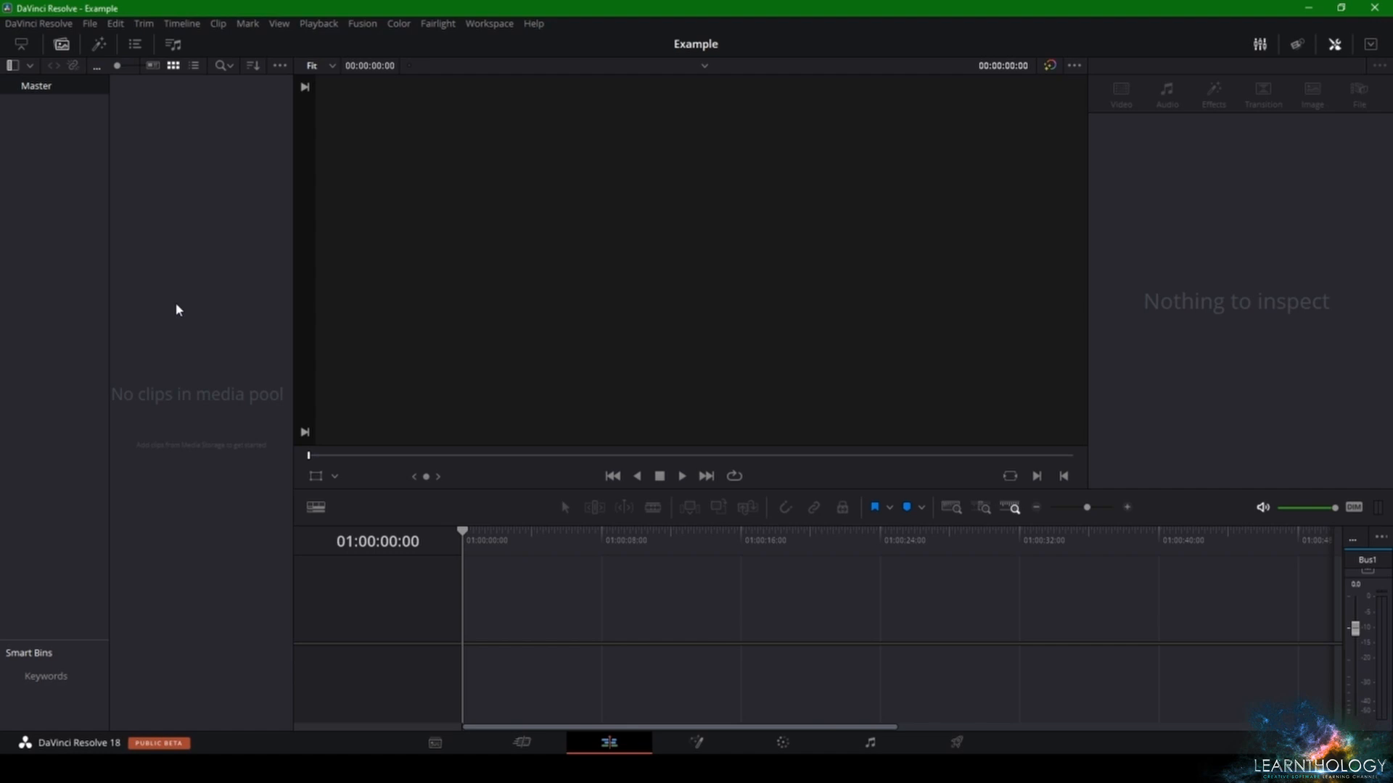
- Create a new Fusion composition clip with a duration of 00:00:20:00 at 23.976 fps and place it on the timeline
{"action": "right_click", "coordinate": [208, 168]}
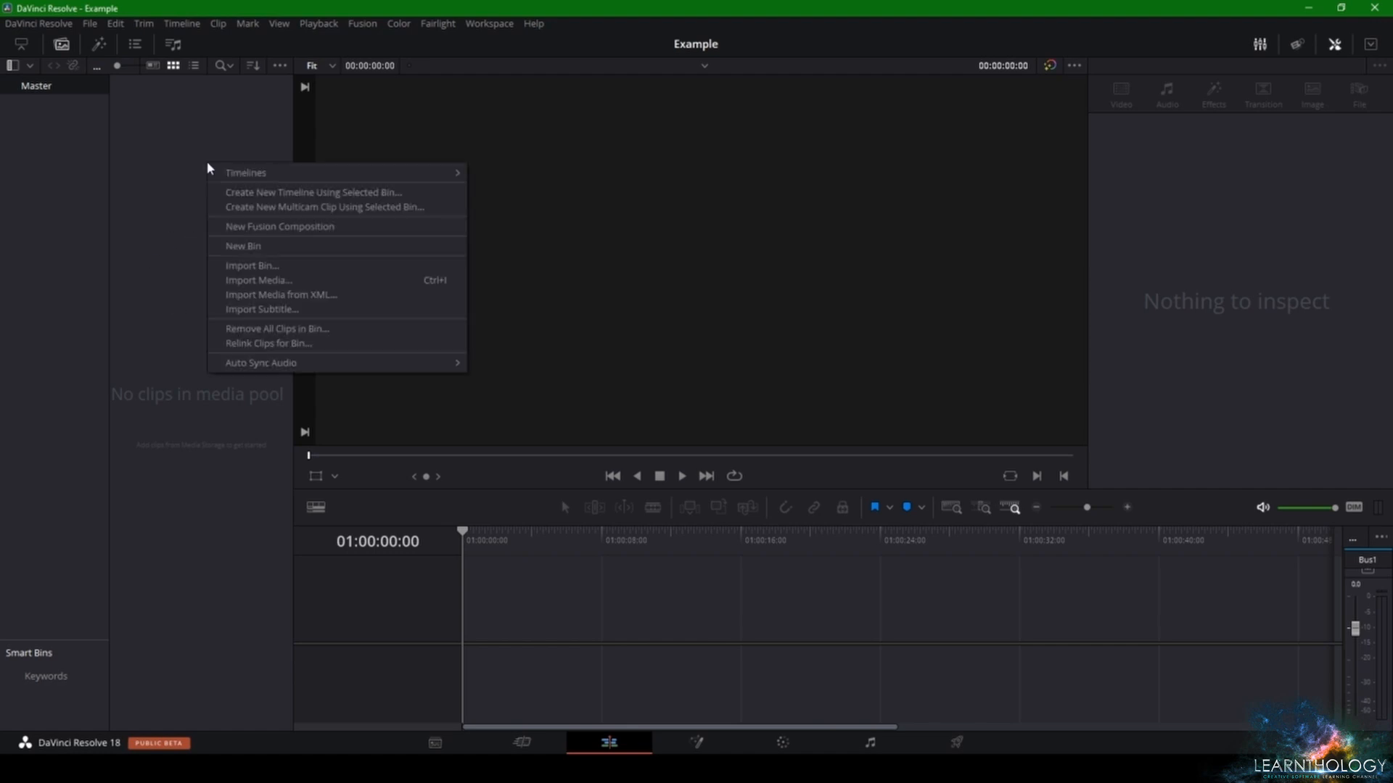
{"action": "left_click", "coordinate": [221, 229]}
{"action": "left_click", "coordinate": [671, 364]}
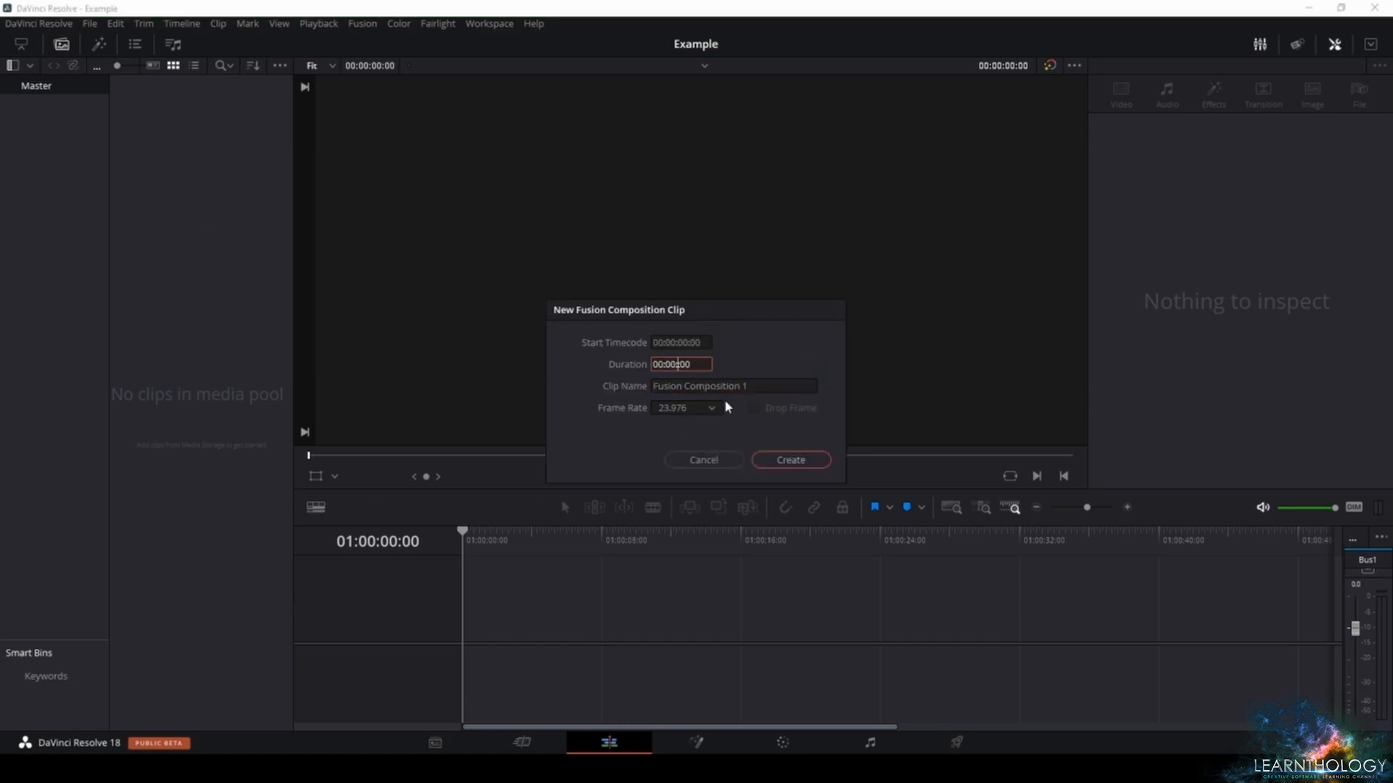
{"action": "left_click", "coordinate": [765, 463]}
{"action": "left_click_drag", "start_coordinate": [161, 99], "coordinate": [486, 626]}
- Open the clip on the Fusion page, make room before MediaOut1, and add unconnected Background and Text 3D nodes
{"action": "left_click", "coordinate": [696, 741]}
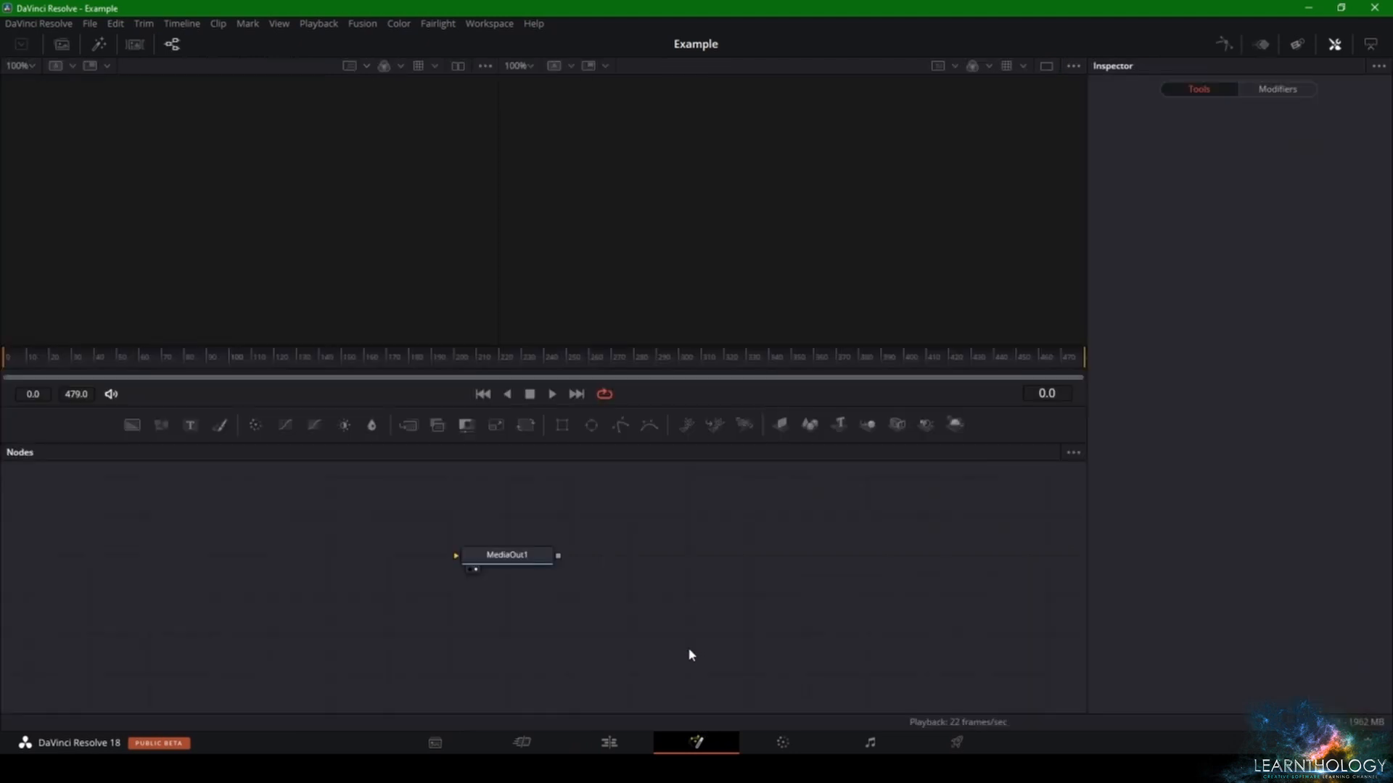
{"action": "left_click_drag", "start_coordinate": [488, 555], "coordinate": [824, 540]}
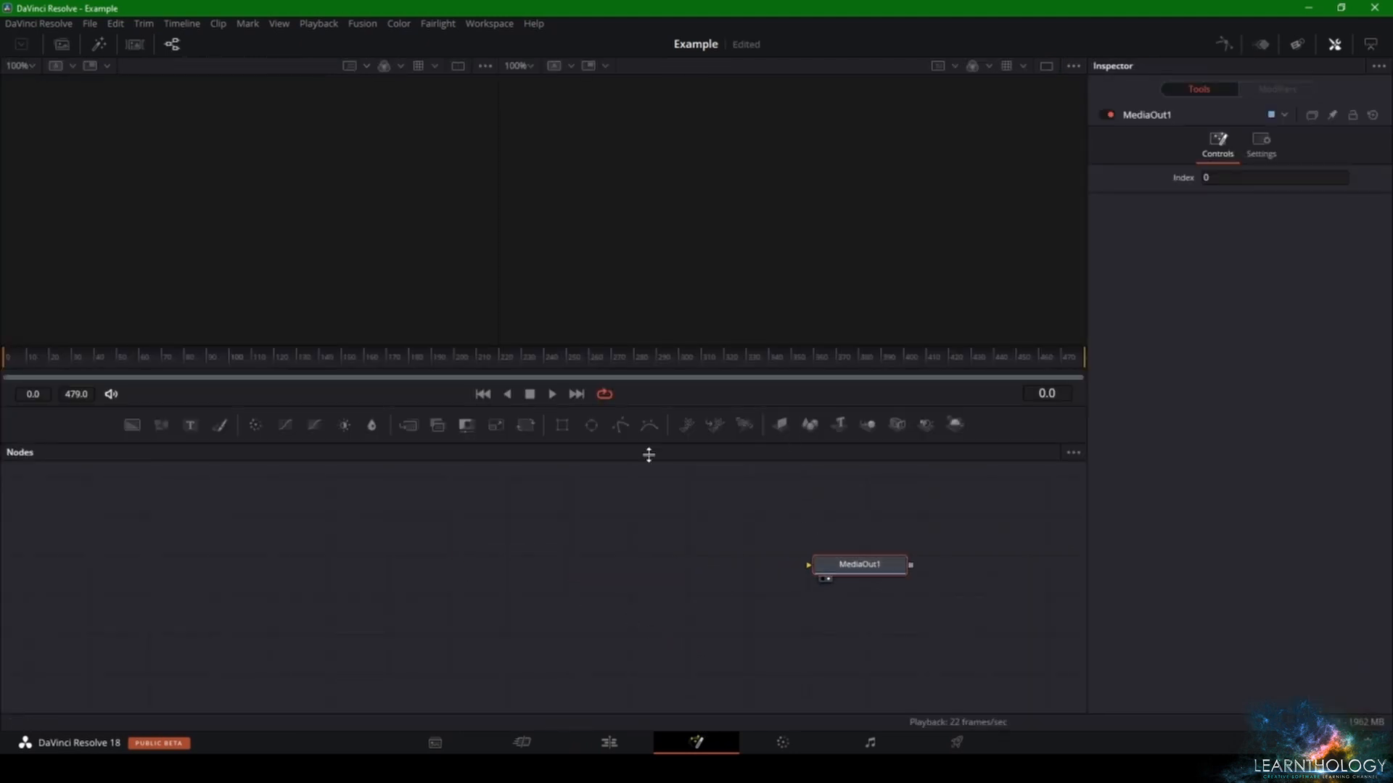
{"action": "left_click_drag", "start_coordinate": [132, 425], "coordinate": [92, 579]}
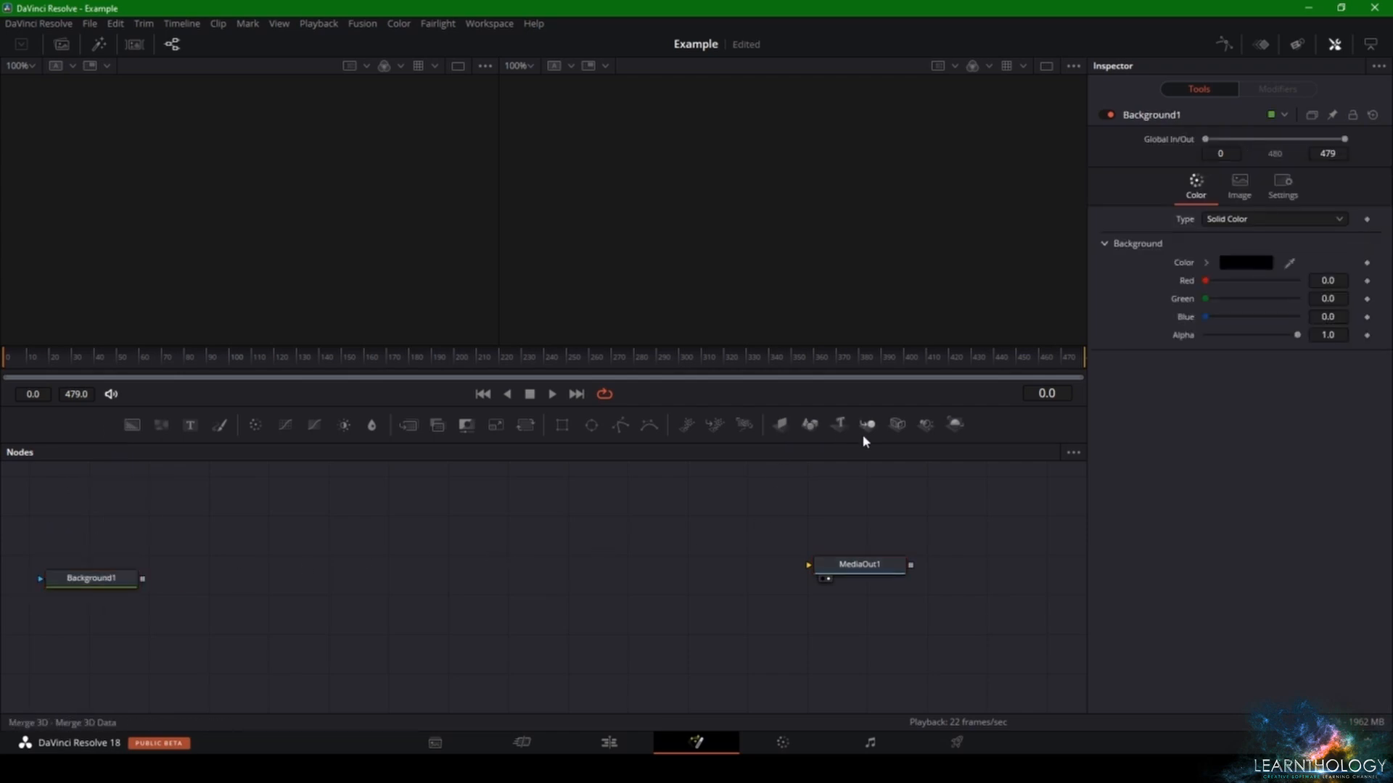
{"action": "left_click_drag", "start_coordinate": [839, 424], "coordinate": [361, 540]}
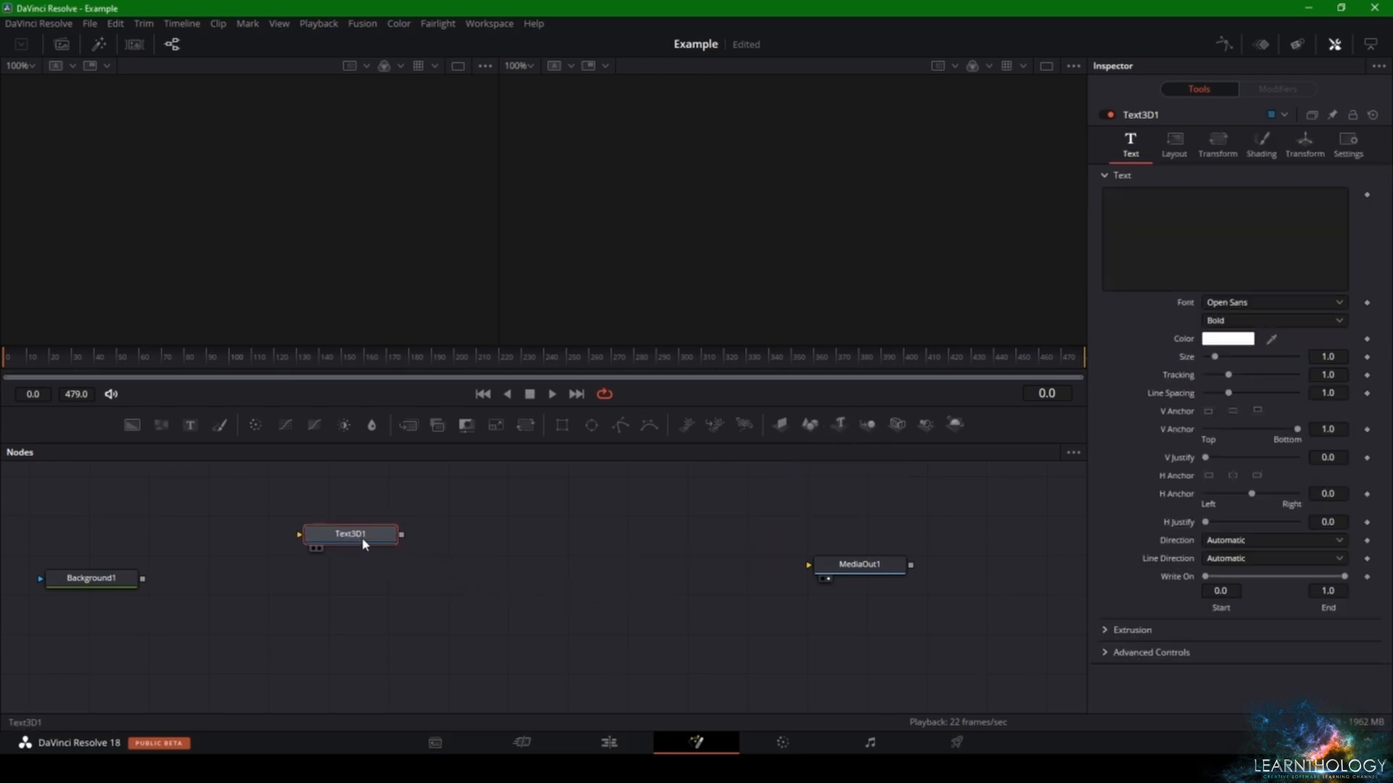
- Set the Text 3D node's text to "This is 3D" and display the node in the second viewer
{"action": "left_click", "coordinate": [1241, 249]}
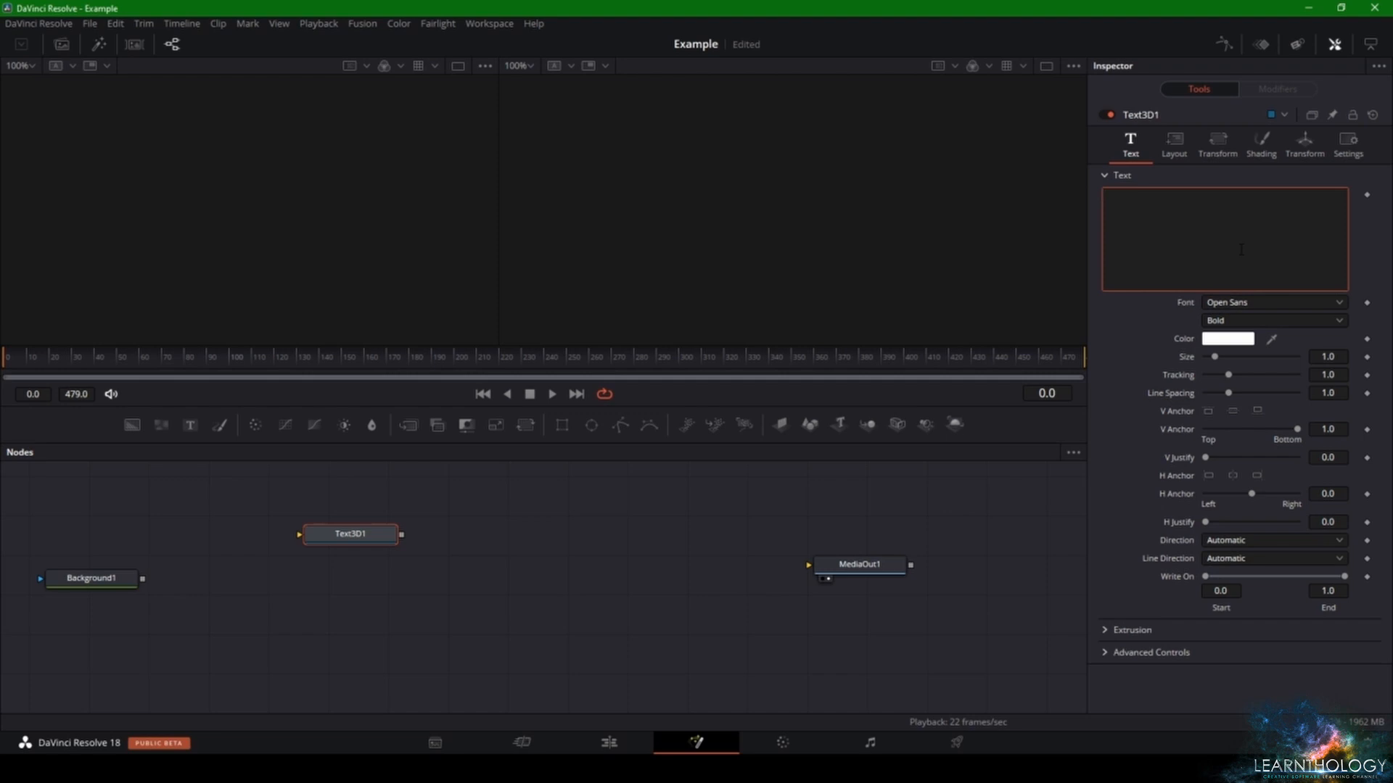
{"action": "type", "text": "This is 3D"}
{"action": "left_click", "coordinate": [319, 549]}
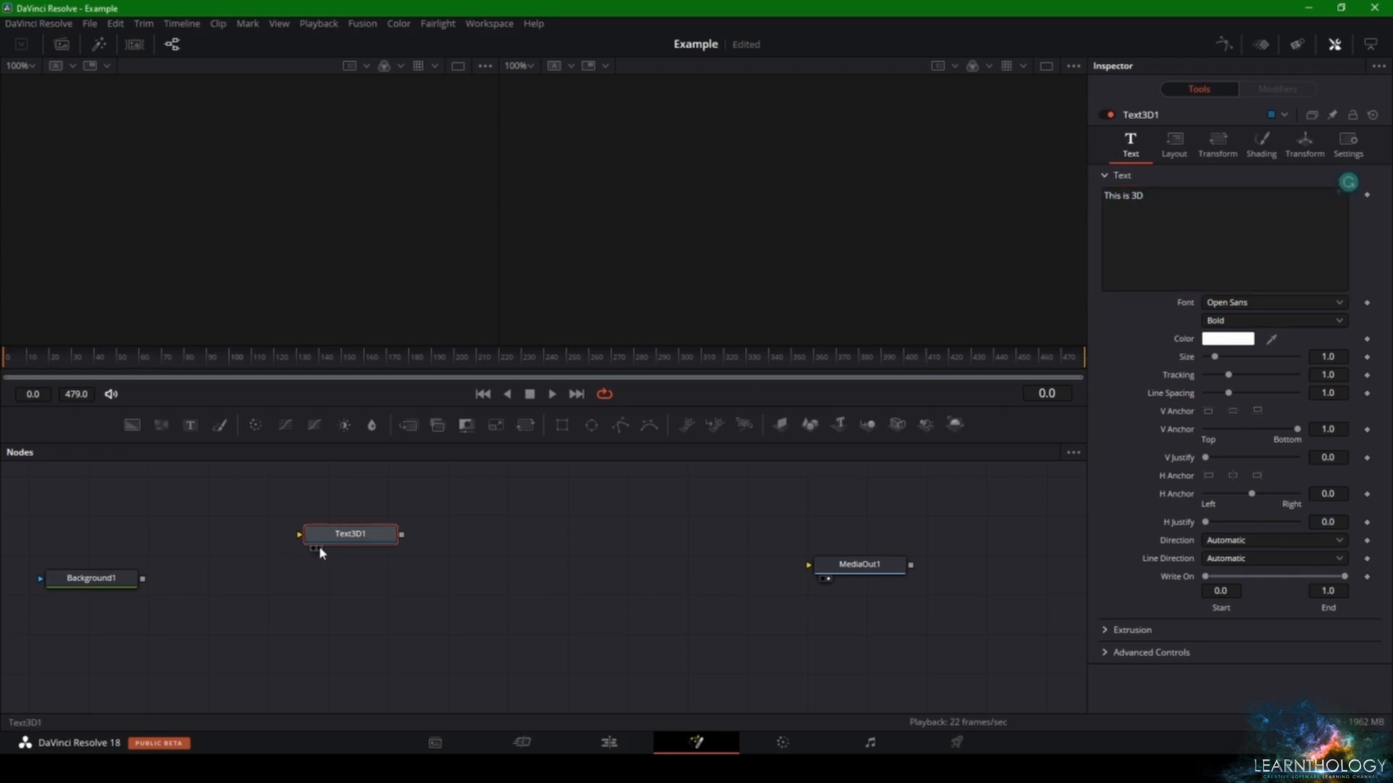
{"action": "left_click", "coordinate": [319, 550]}
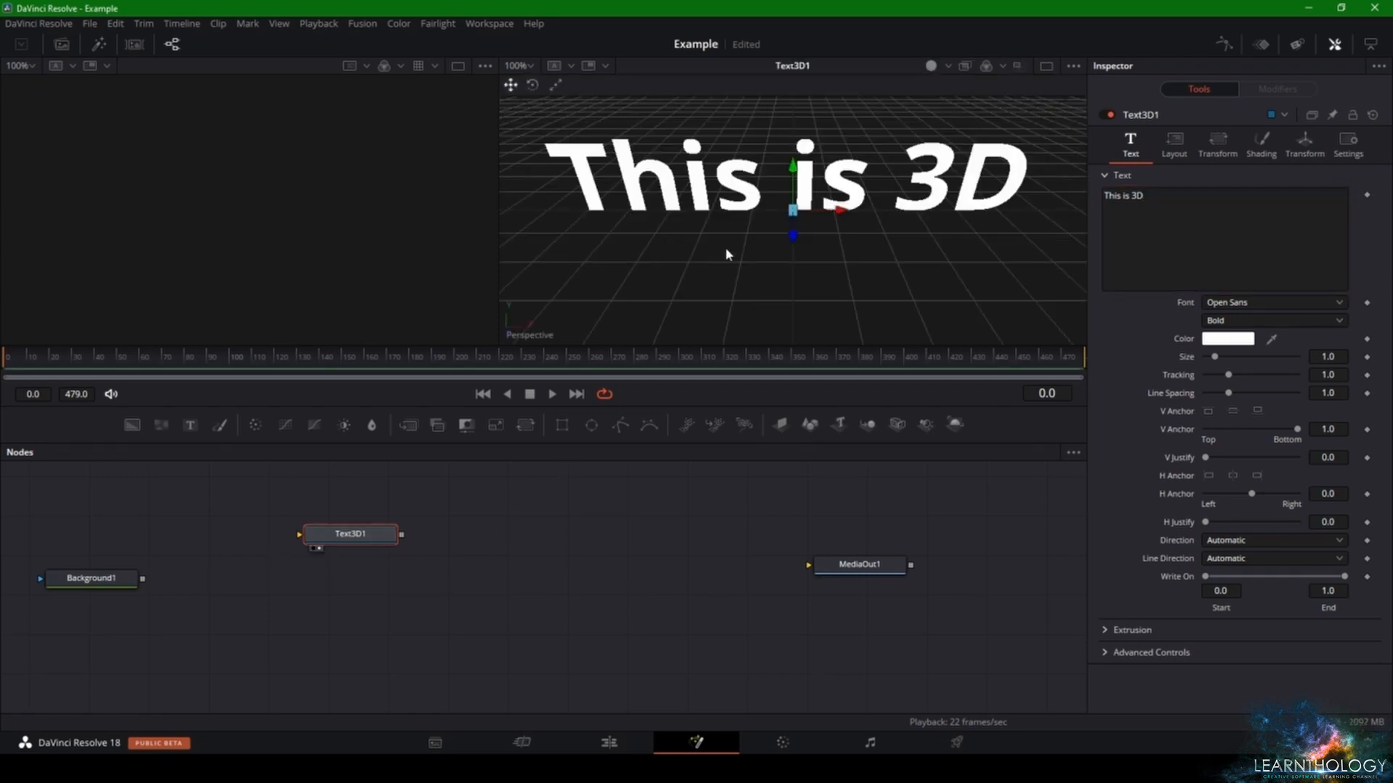
- Extrude the 3D text to a depth of about 0.0834
{"action": "left_click_drag", "start_coordinate": [726, 250], "coordinate": [885, 217]}
{"action": "right_click", "coordinate": [885, 217]}
{"action": "left_click", "coordinate": [783, 294]}
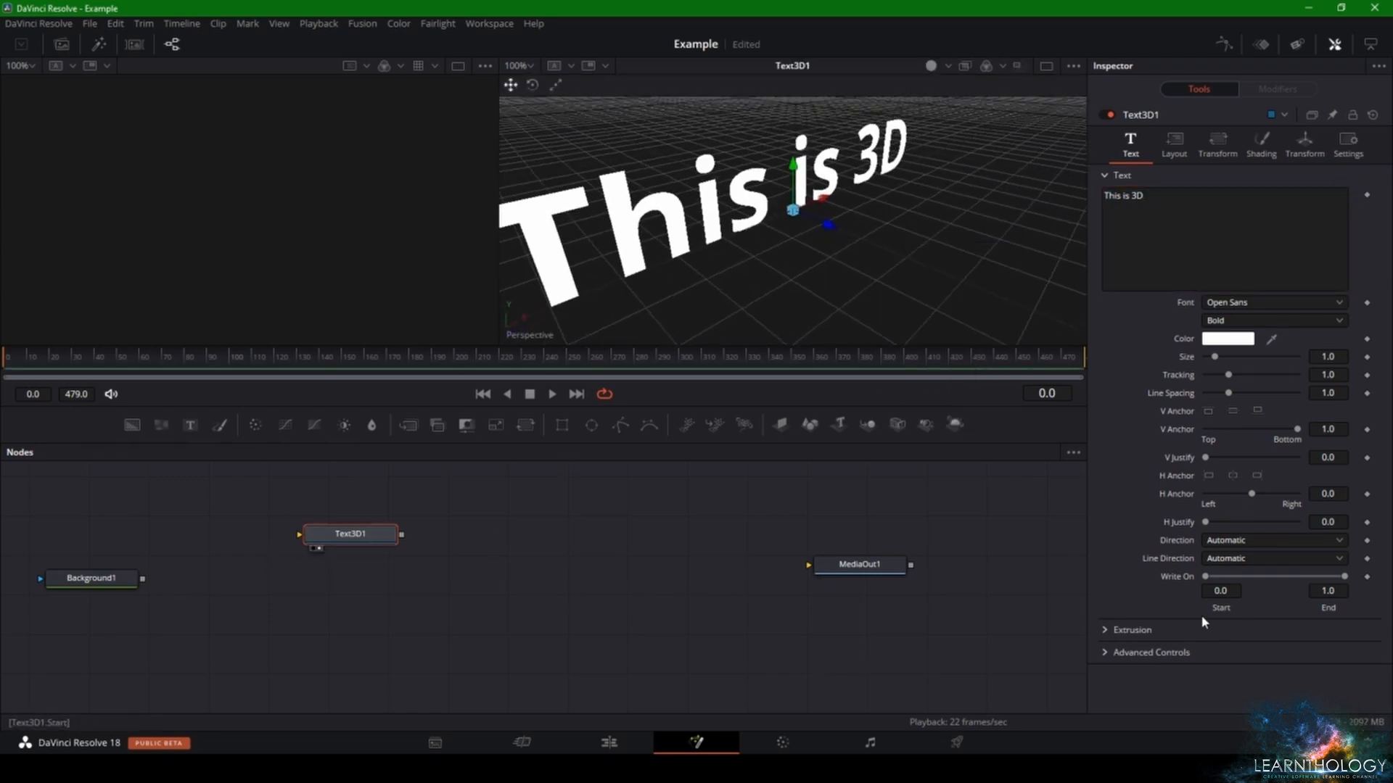
{"action": "left_click", "coordinate": [1105, 631]}
{"action": "scroll", "coordinate": [1114, 617], "scroll_direction": "down", "scroll_amount": 3}
{"action": "left_click_drag", "start_coordinate": [1325, 588], "coordinate": [1367, 589]}
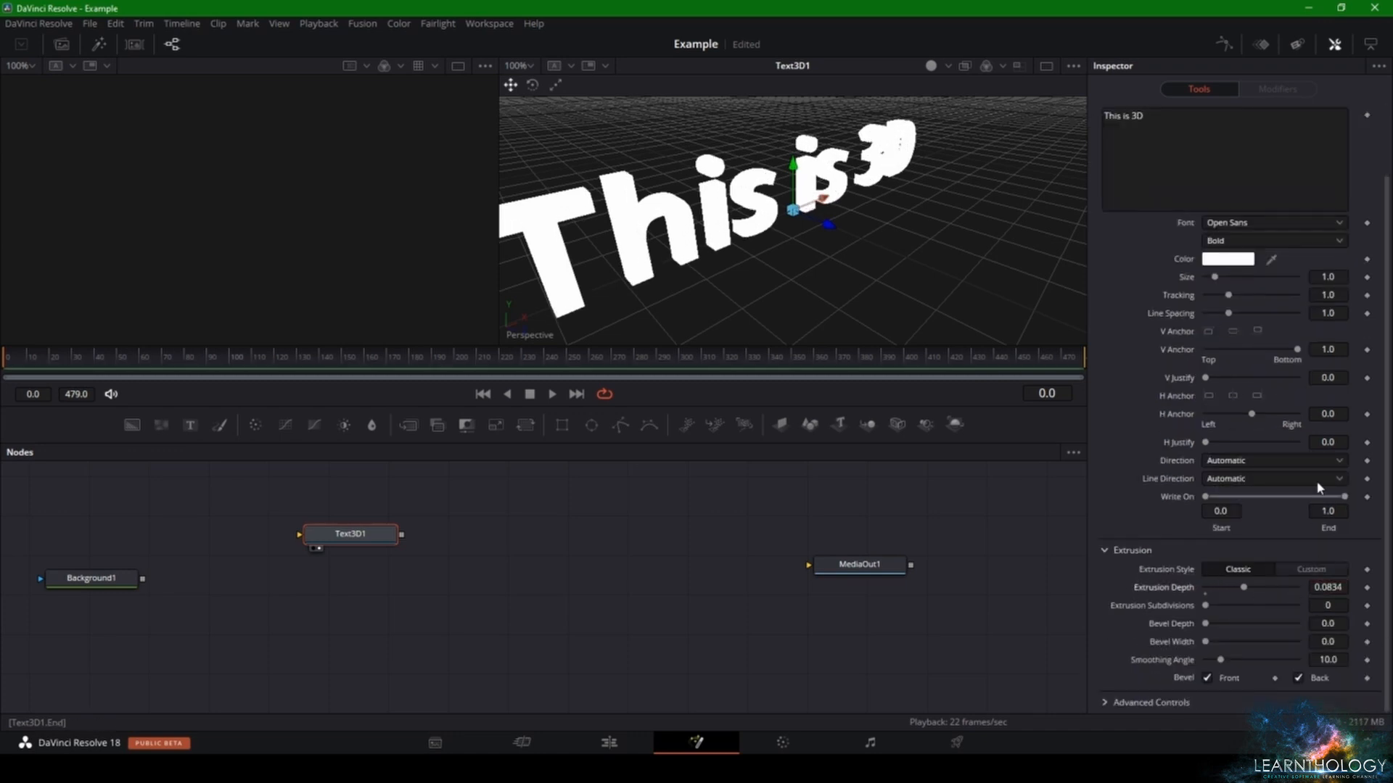
- Set the colour of the 3D text to yellow
{"action": "left_click", "coordinate": [1247, 261]}
{"action": "left_click_drag", "start_coordinate": [823, 259], "coordinate": [781, 228]}
{"action": "left_click", "coordinate": [845, 515]}
{"action": "right_click", "coordinate": [781, 228]}
{"action": "key", "text": "Escape"}
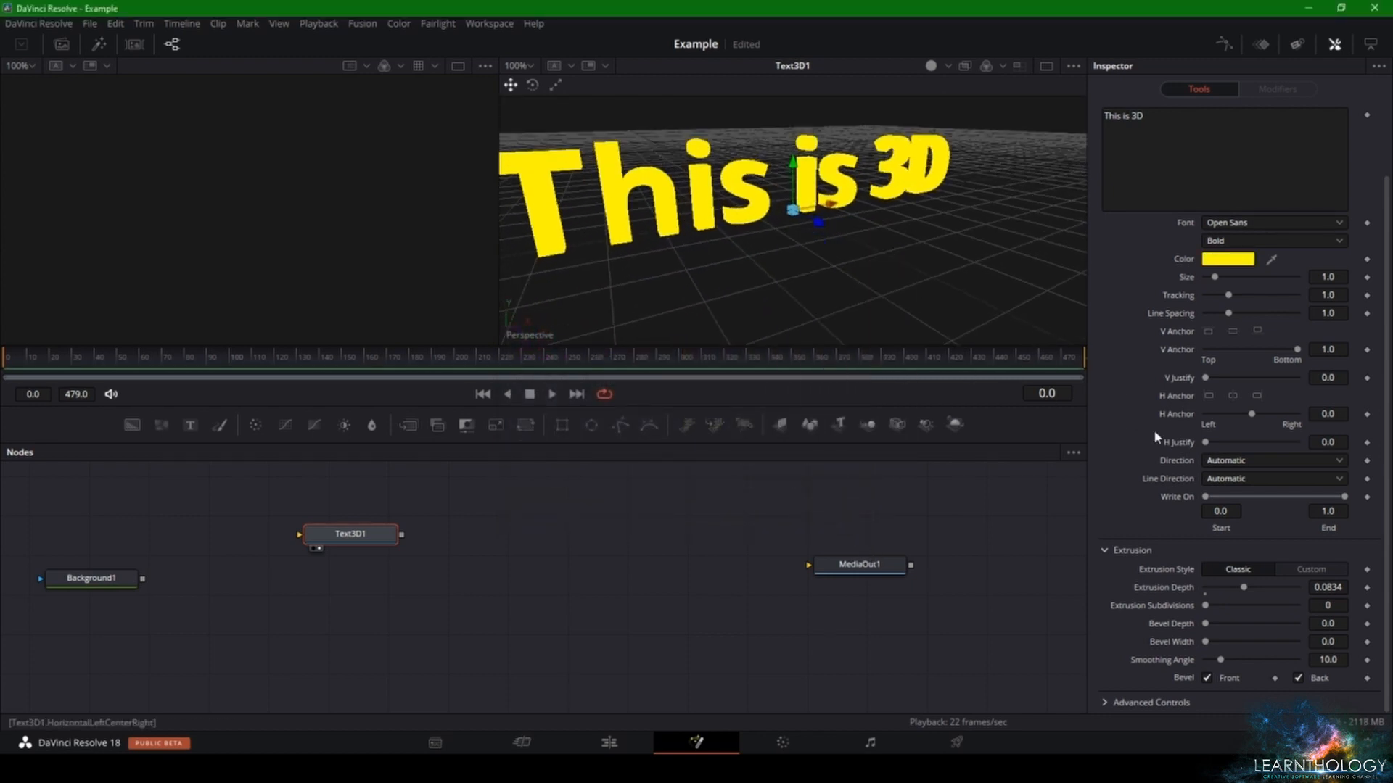
- Adjust the text's extrusion depth to about 0.0853, check it from another angle and collapse the extrusion settings
{"action": "left_click", "coordinate": [1328, 587]}
{"action": "right_click", "coordinate": [1329, 589]}
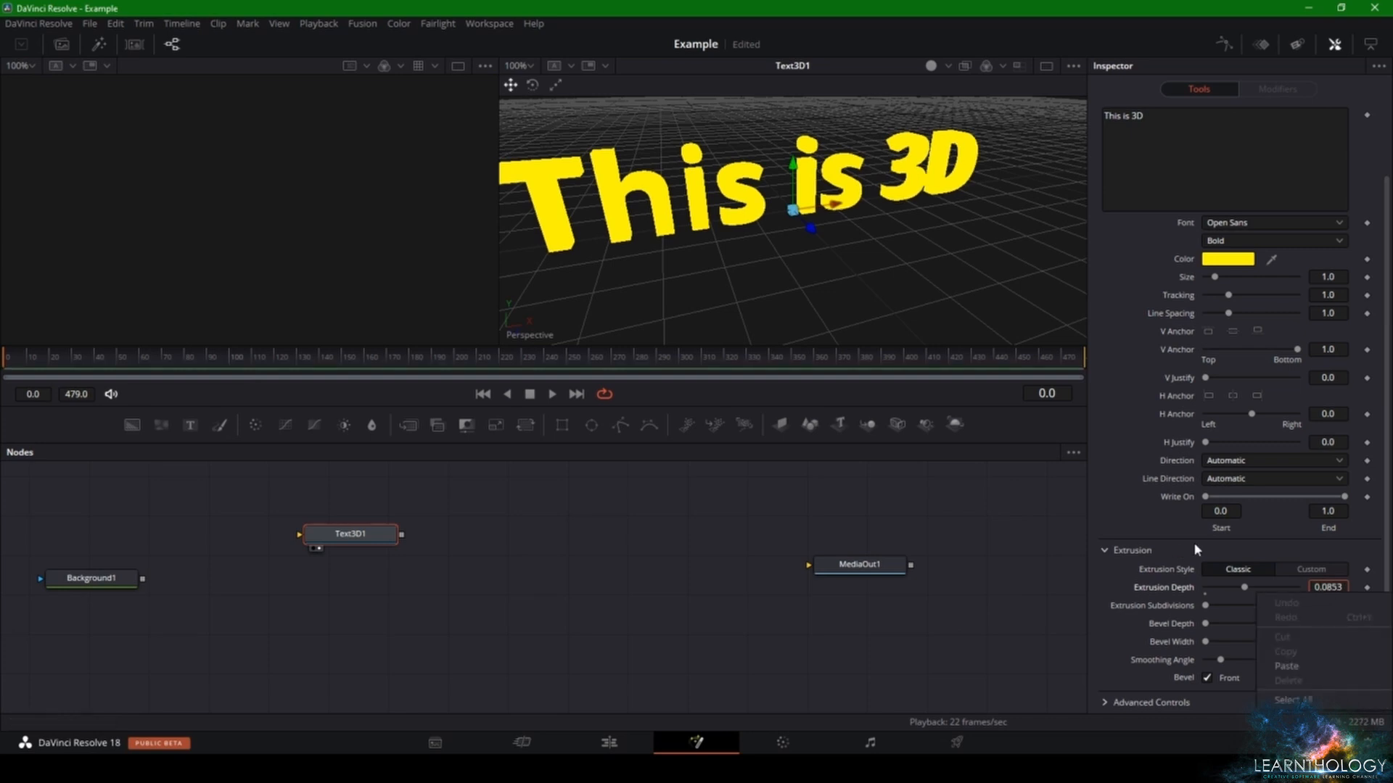
{"action": "key", "text": "Escape"}
{"action": "left_click_drag", "start_coordinate": [709, 244], "coordinate": [747, 232]}
{"action": "right_click", "coordinate": [750, 225]}
{"action": "key", "text": "Escape"}
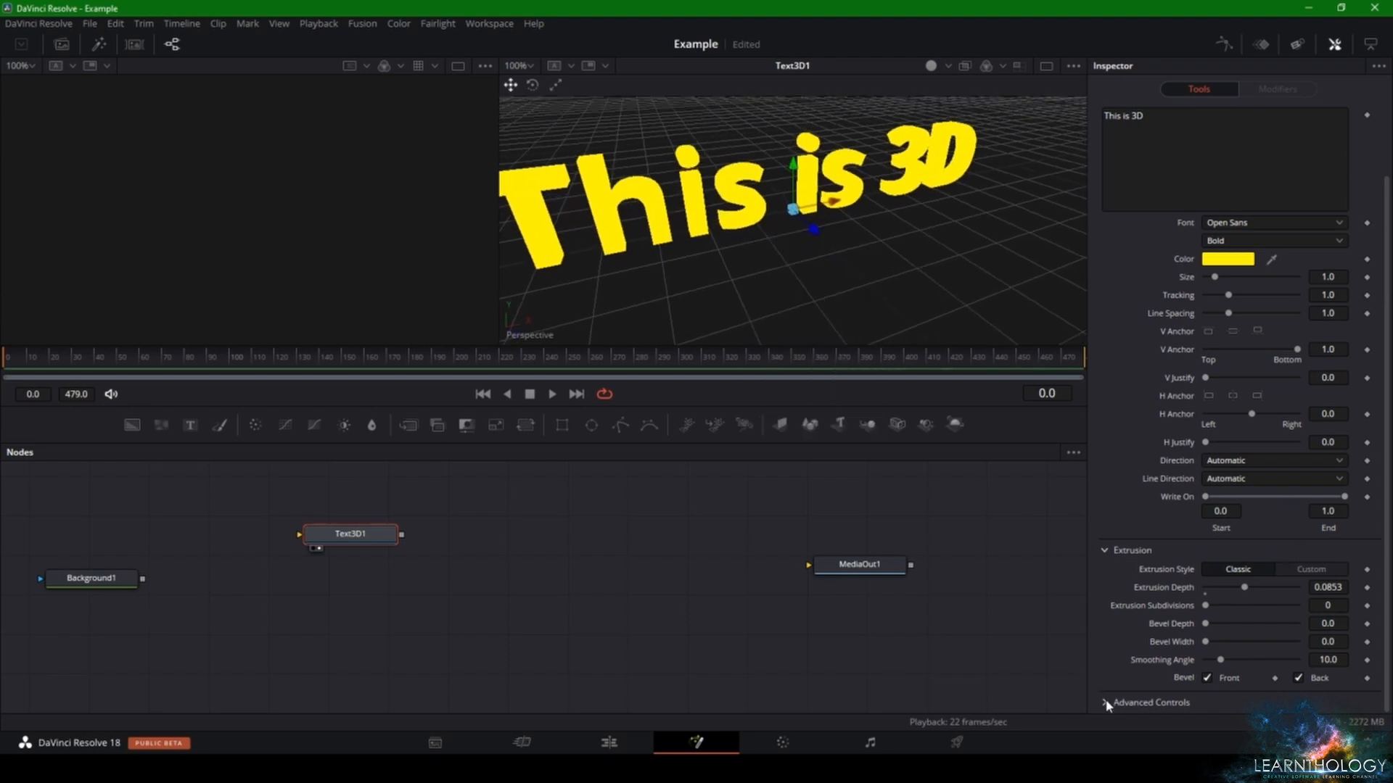
{"action": "left_click", "coordinate": [1105, 552]}
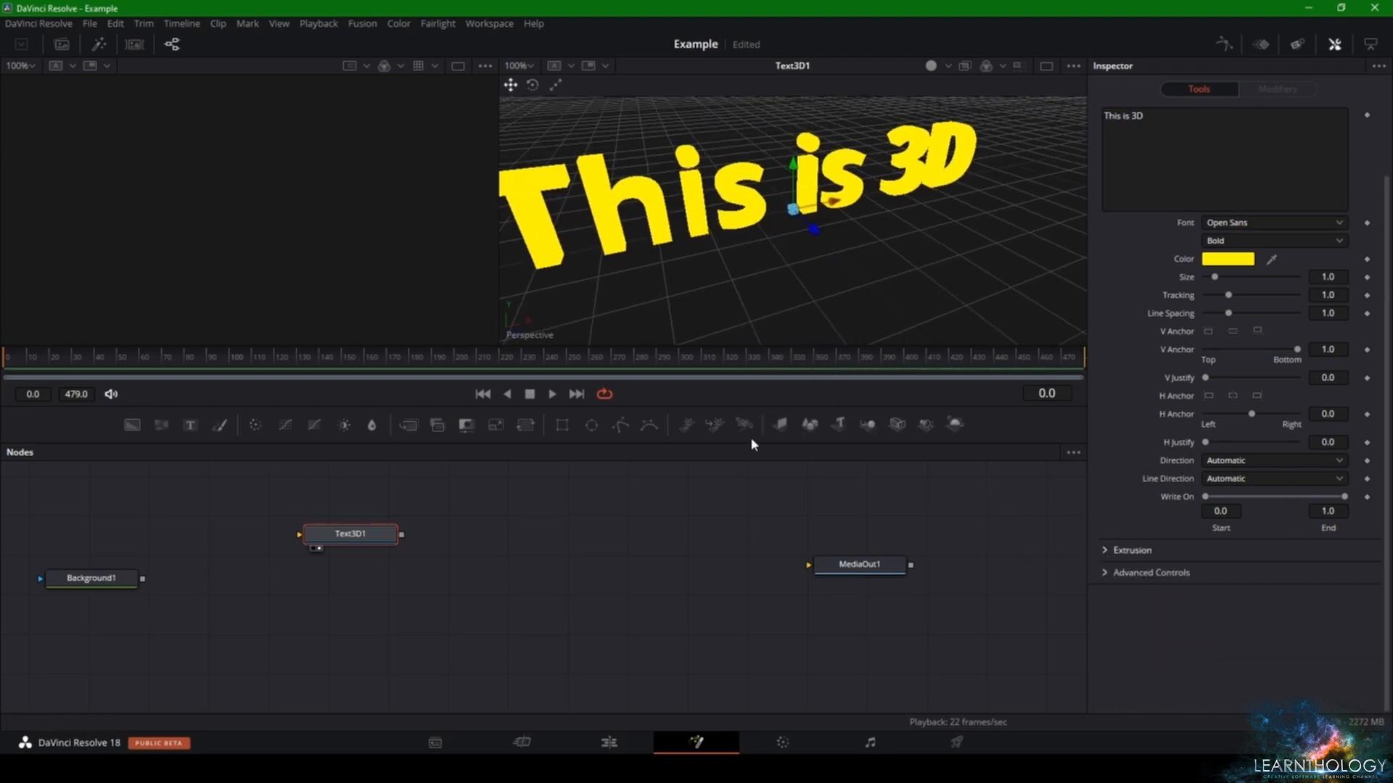
- Add a Renderer 3D node and connect the output of Text3D1 to it
{"action": "left_click_drag", "start_coordinate": [955, 424], "coordinate": [586, 527]}
{"action": "left_click_drag", "start_coordinate": [401, 534], "coordinate": [538, 526]}
- Add a Merge node between Background1 and MediaOut1, and connect Renderer3D1 to it as the foreground
{"action": "left_click_drag", "start_coordinate": [114, 590], "coordinate": [120, 613]}
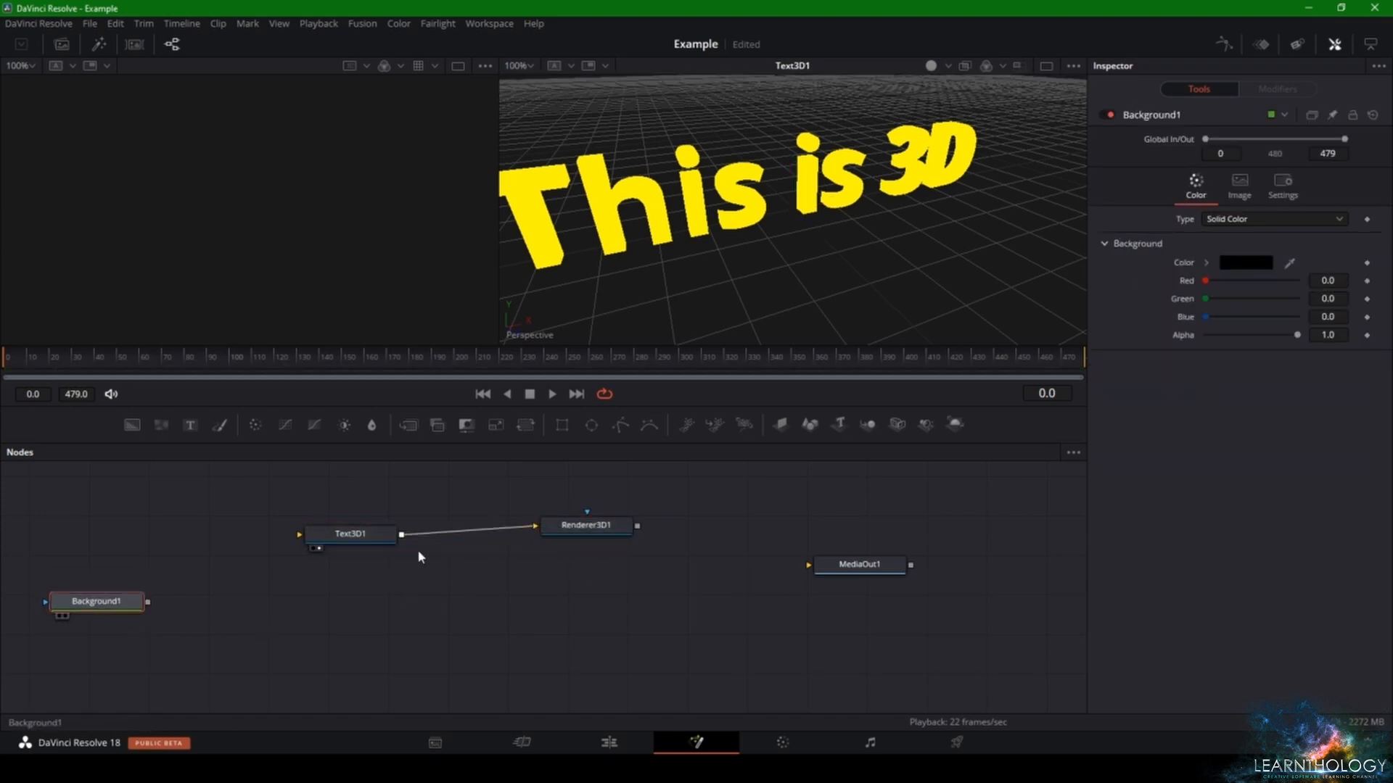
{"action": "left_click_drag", "start_coordinate": [406, 433], "coordinate": [506, 605]}
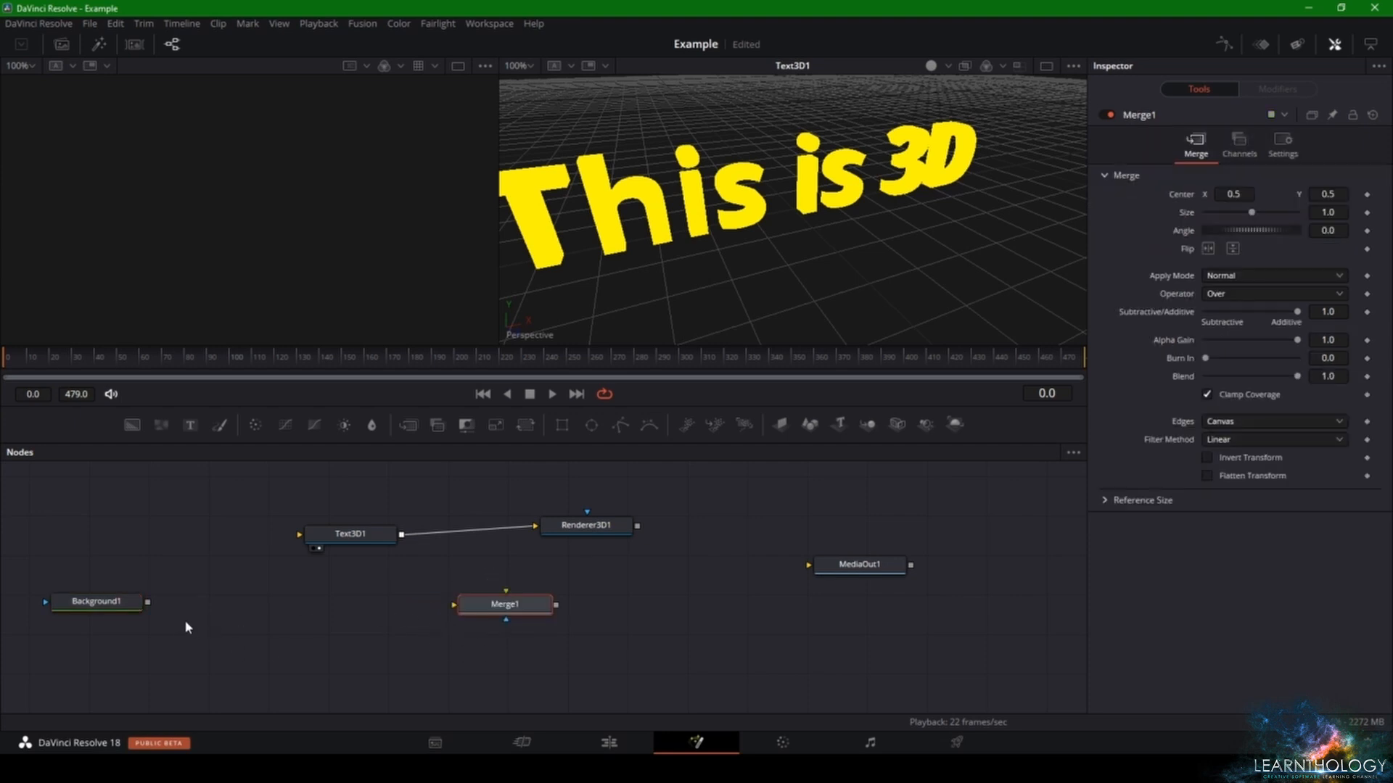
{"action": "left_click_drag", "start_coordinate": [148, 601], "coordinate": [834, 567]}
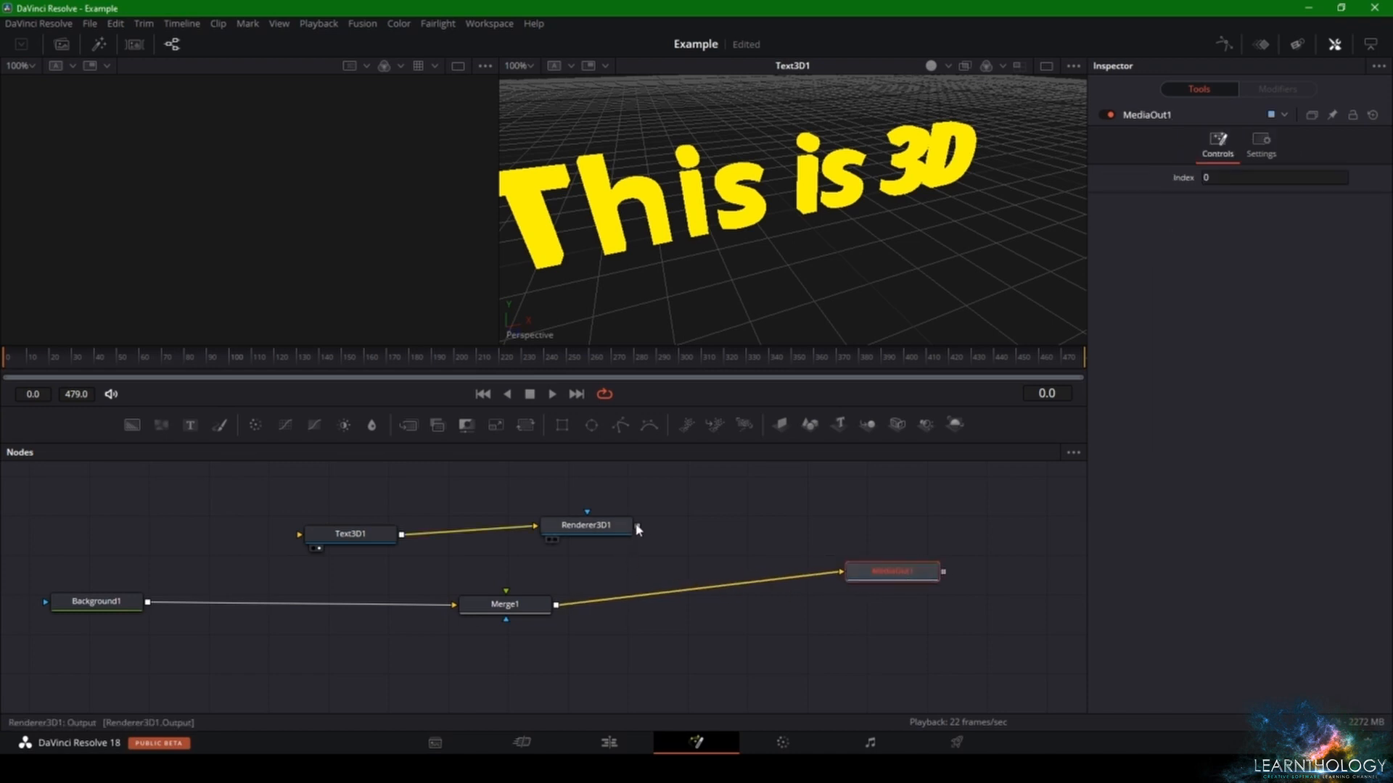
{"action": "left_click_drag", "start_coordinate": [638, 526], "coordinate": [508, 605]}
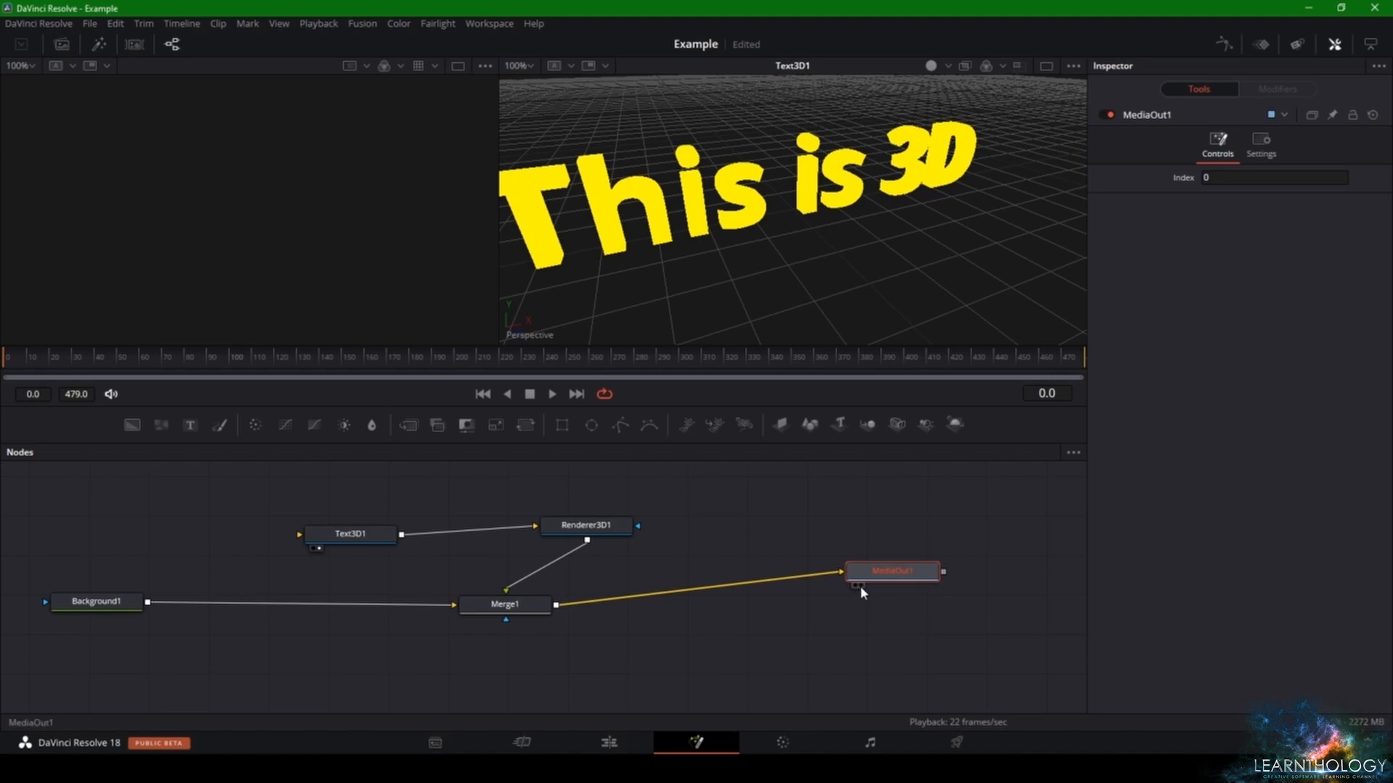
- Display MediaOut1 in the second viewer to show the merged composition
{"action": "left_click", "coordinate": [860, 585]}
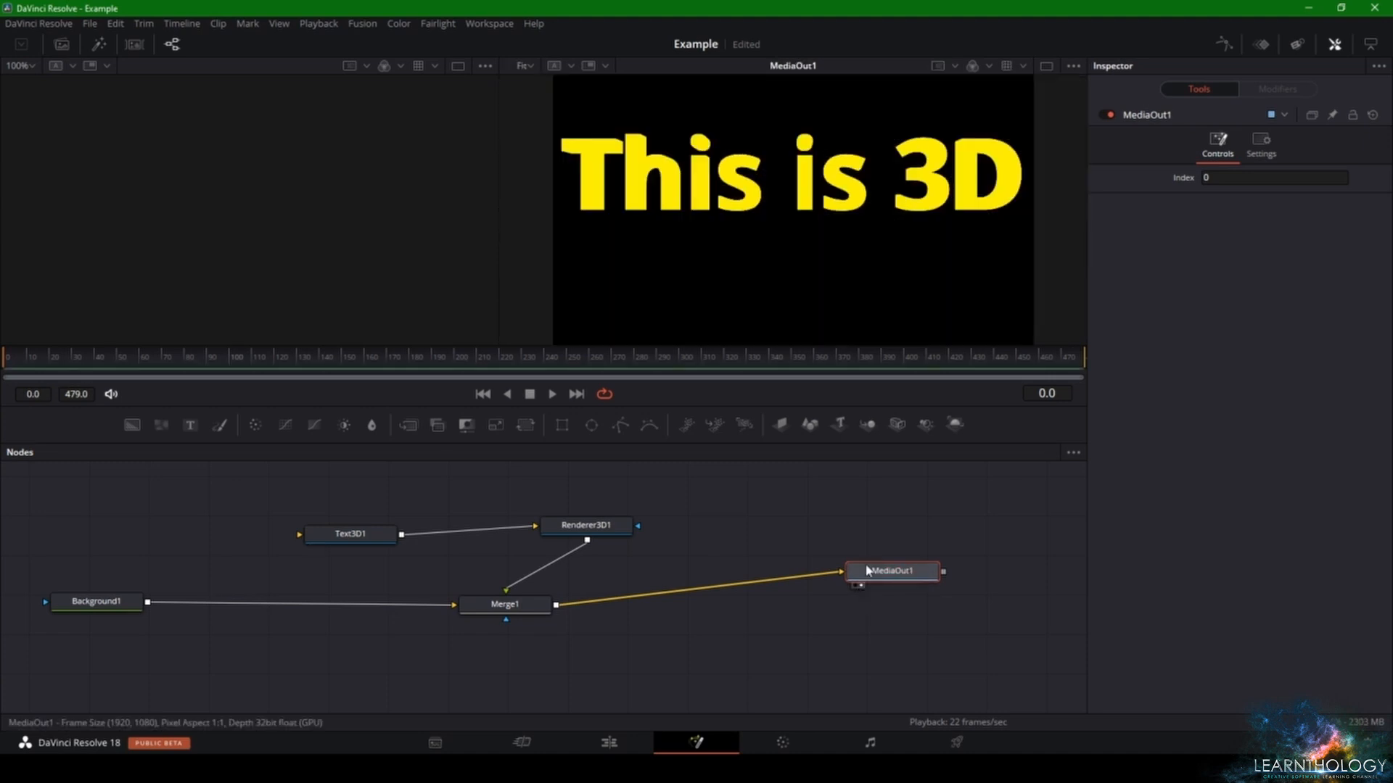
{"action": "scroll", "coordinate": [814, 249], "scroll_direction": "down", "scroll_amount": 1}
{"action": "scroll", "coordinate": [797, 259], "scroll_direction": "up", "scroll_amount": 1}
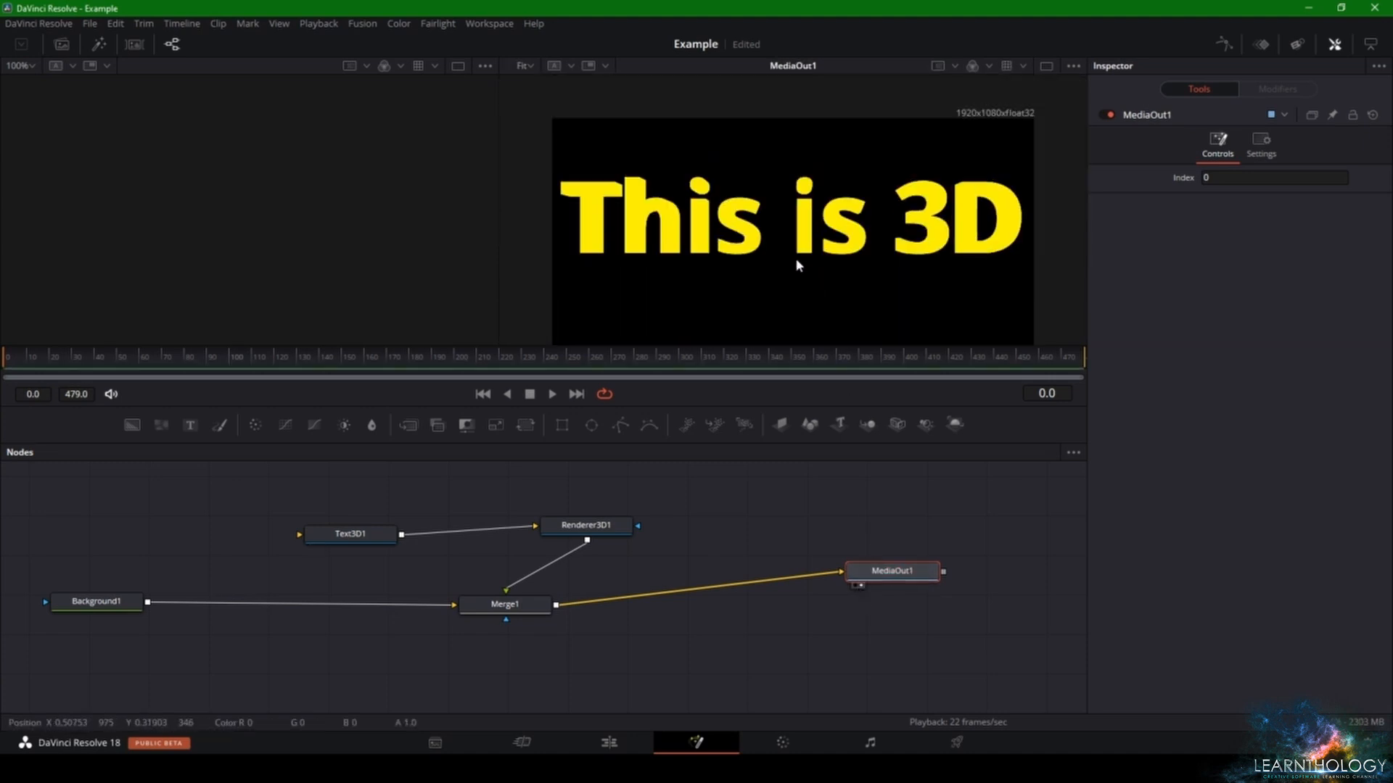
{"action": "scroll", "coordinate": [796, 259], "scroll_direction": "down", "scroll_amount": 1}
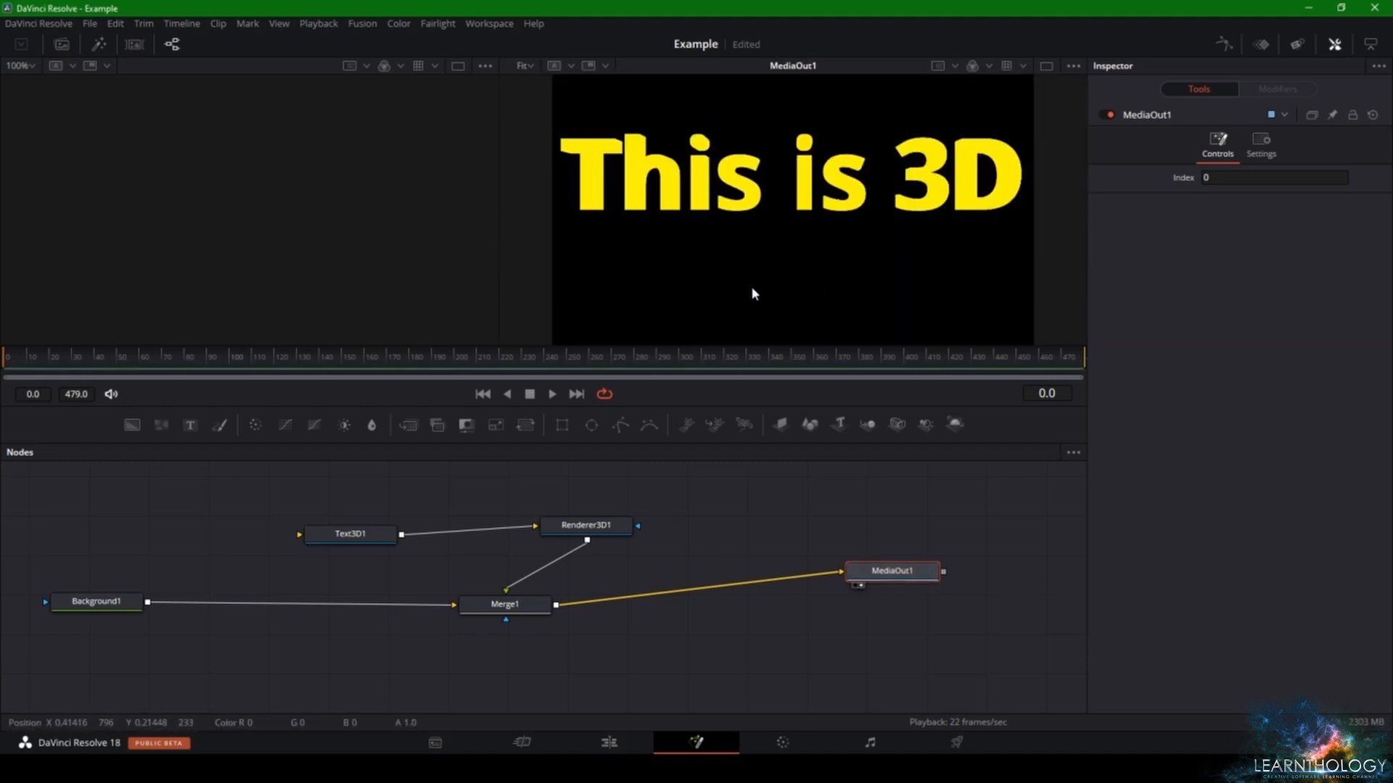
- Try changing Merge1's angle and size, reset both to their defaults, and look at the Renderer3D1 settings
{"action": "left_click", "coordinate": [505, 604]}
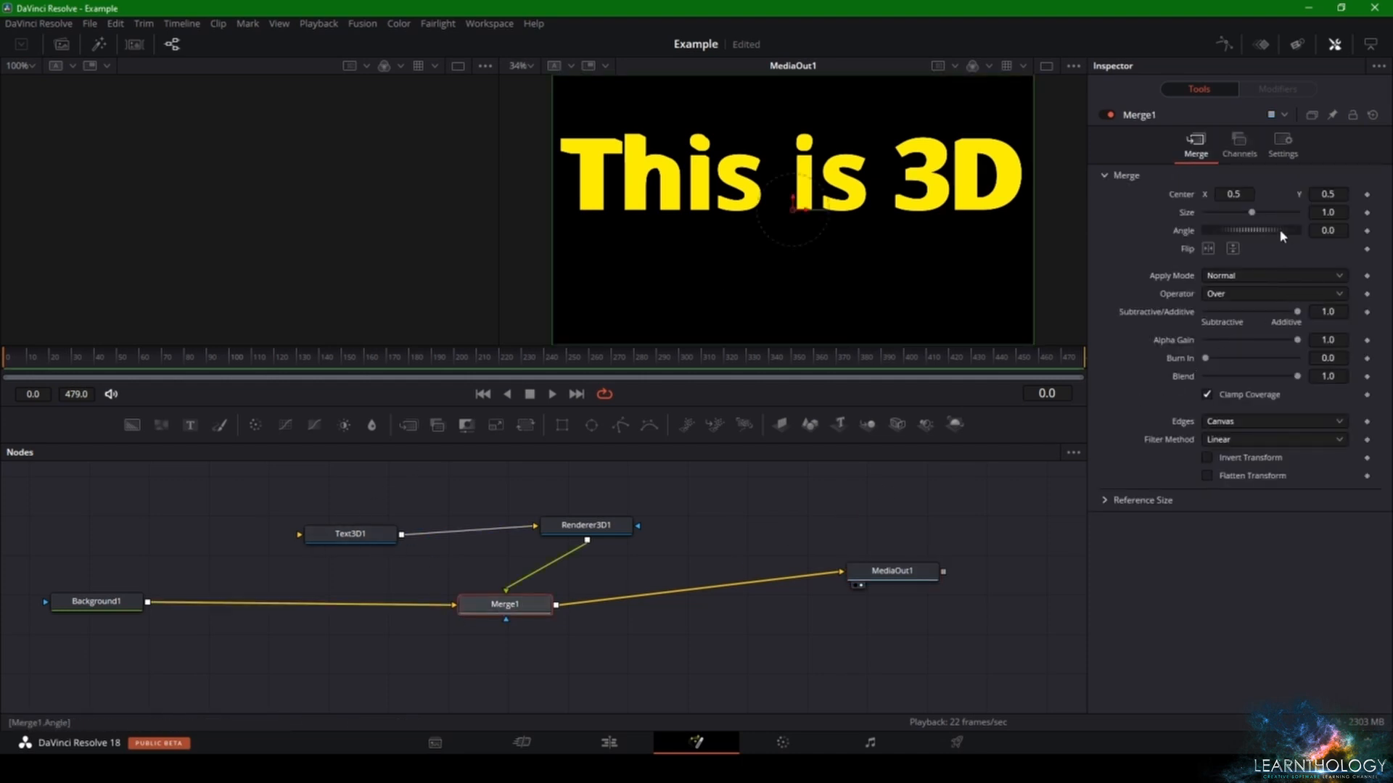
{"action": "left_click_drag", "start_coordinate": [1277, 230], "coordinate": [1250, 212]}
{"action": "double_click", "coordinate": [1260, 230]}
{"action": "double_click", "coordinate": [1251, 212]}
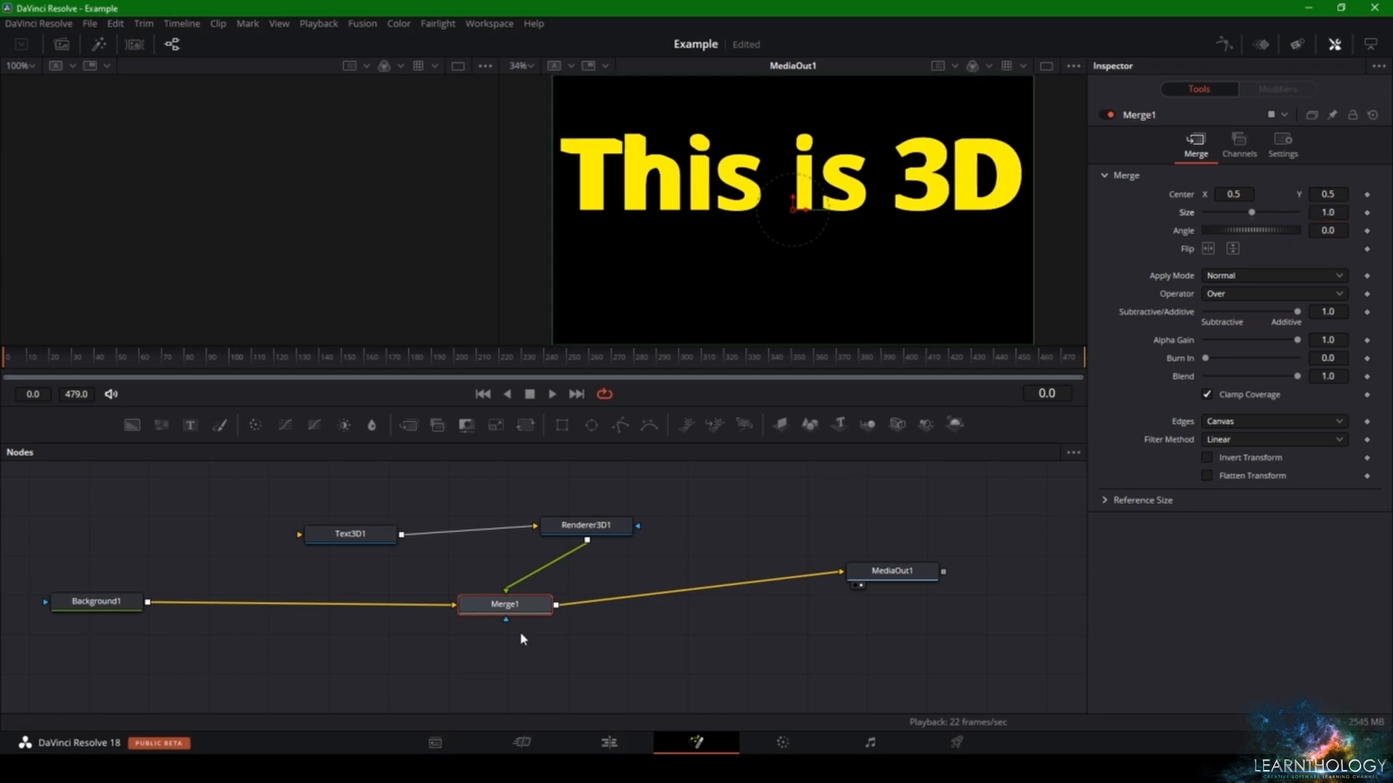
{"action": "left_click", "coordinate": [579, 527]}
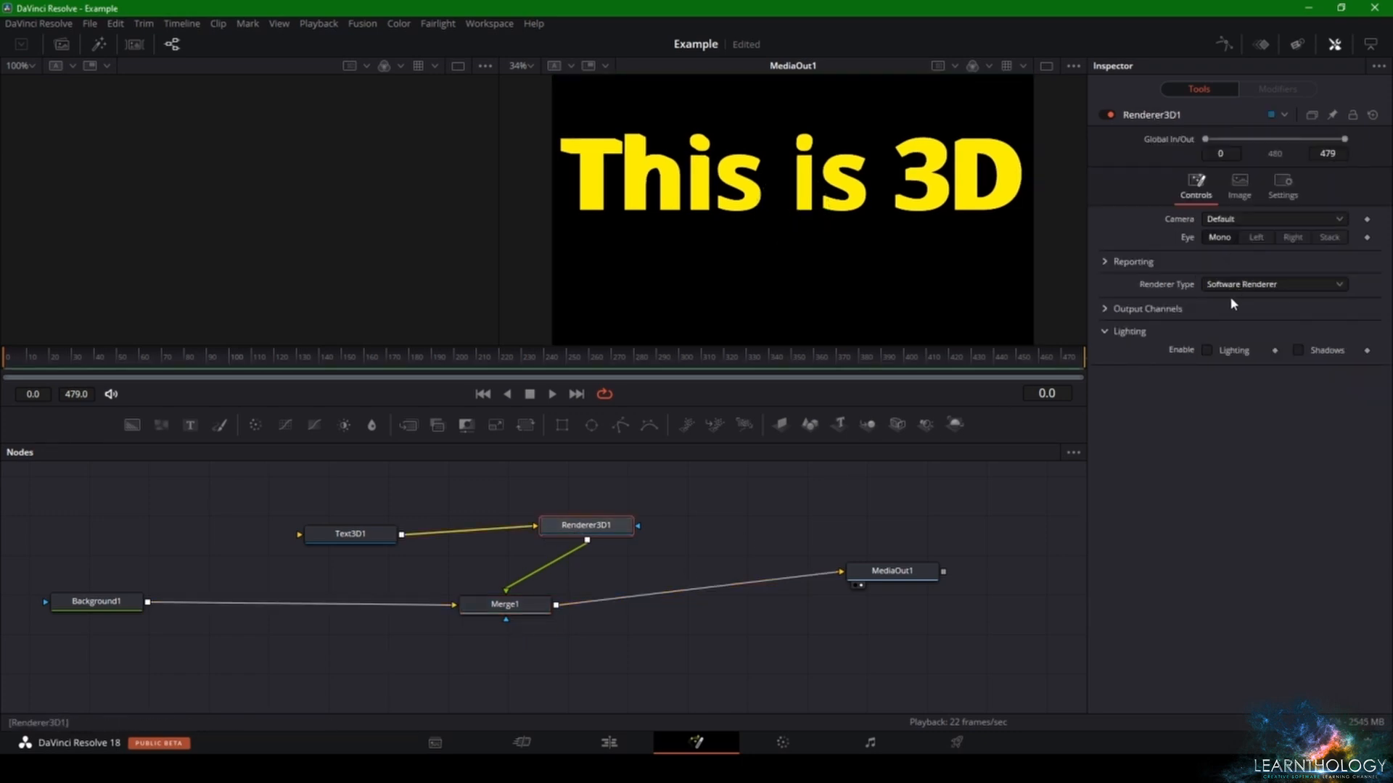
- Try rotating the Text3D1 characters about -5.2 on X and -41.7 on Z, using the XZY rotation order
{"action": "left_click", "coordinate": [333, 541]}
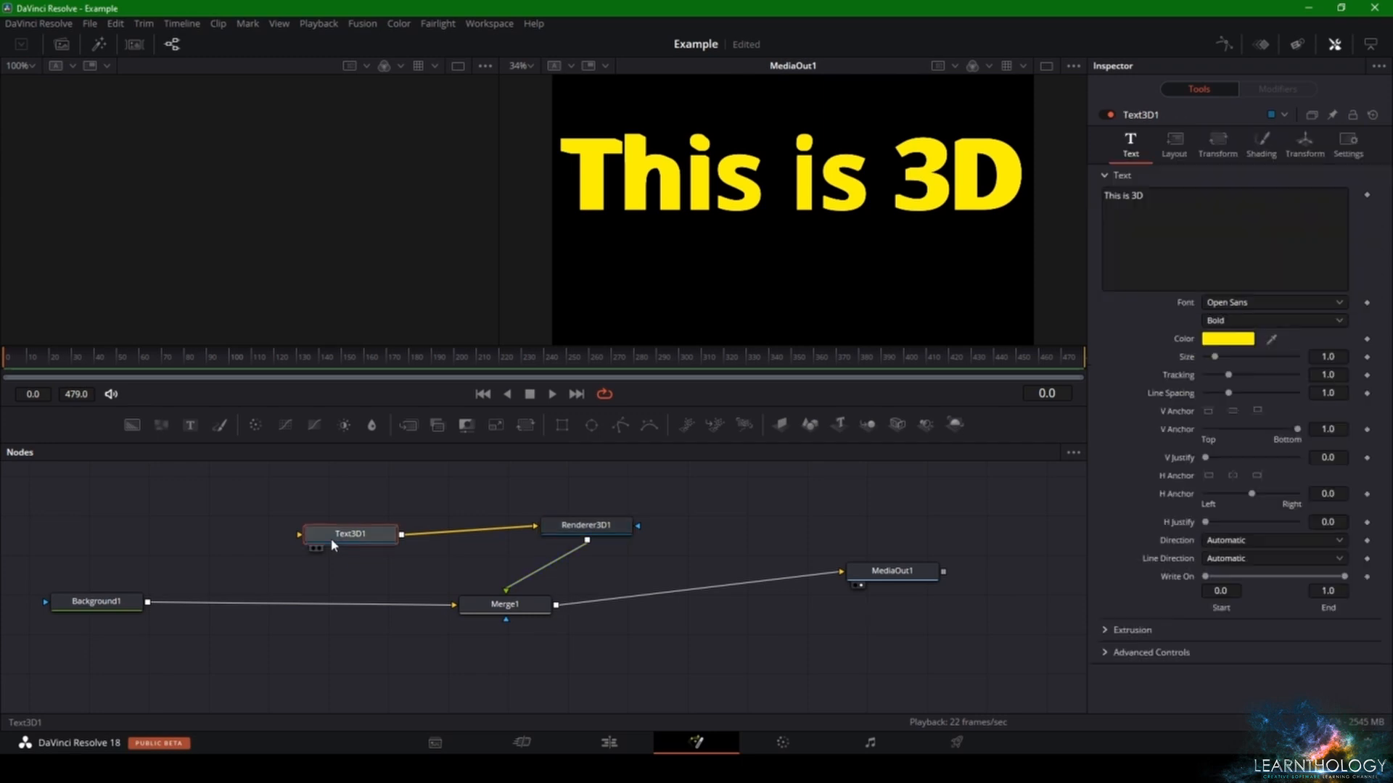
{"action": "left_click", "coordinate": [1217, 145]}
{"action": "left_click", "coordinate": [1110, 276]}
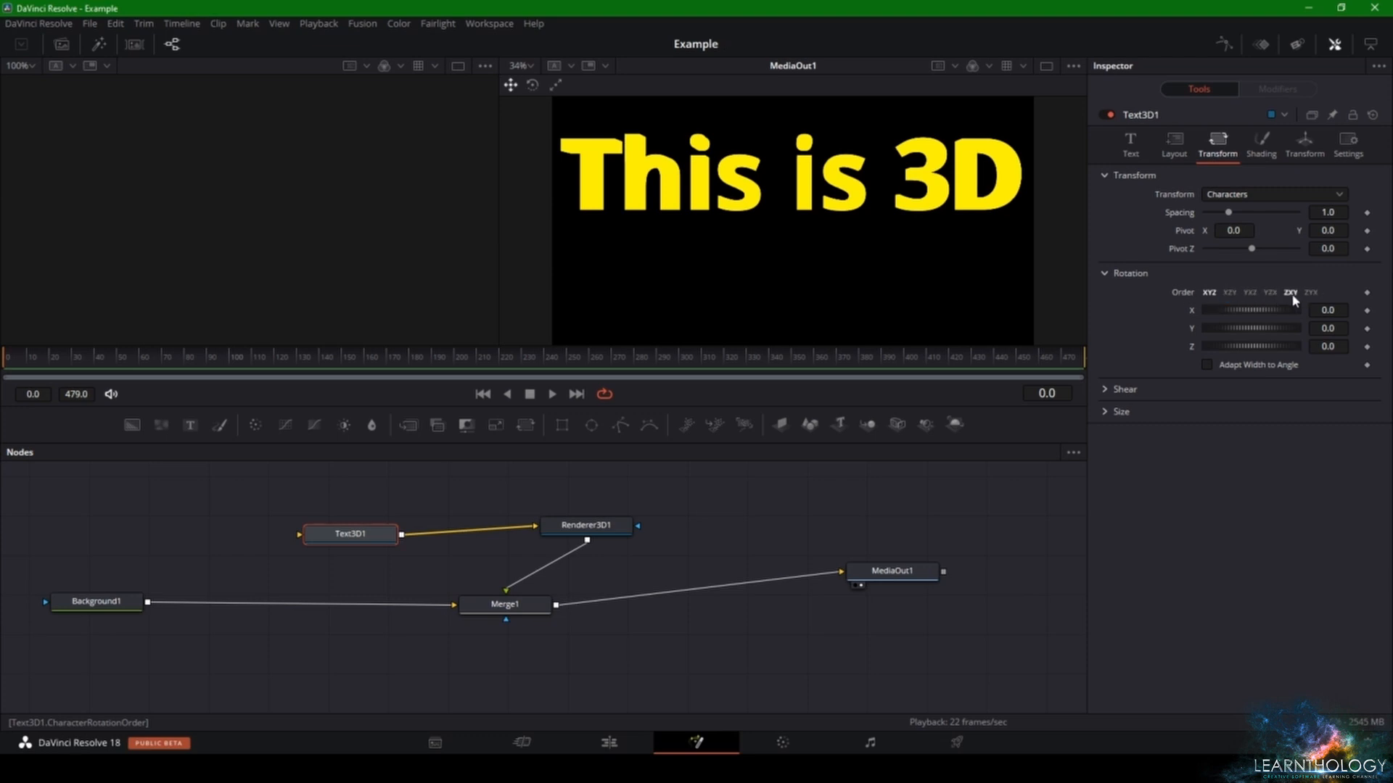
{"action": "left_click_drag", "start_coordinate": [1265, 310], "coordinate": [1237, 349]}
{"action": "key", "text": "ctrl+z"}
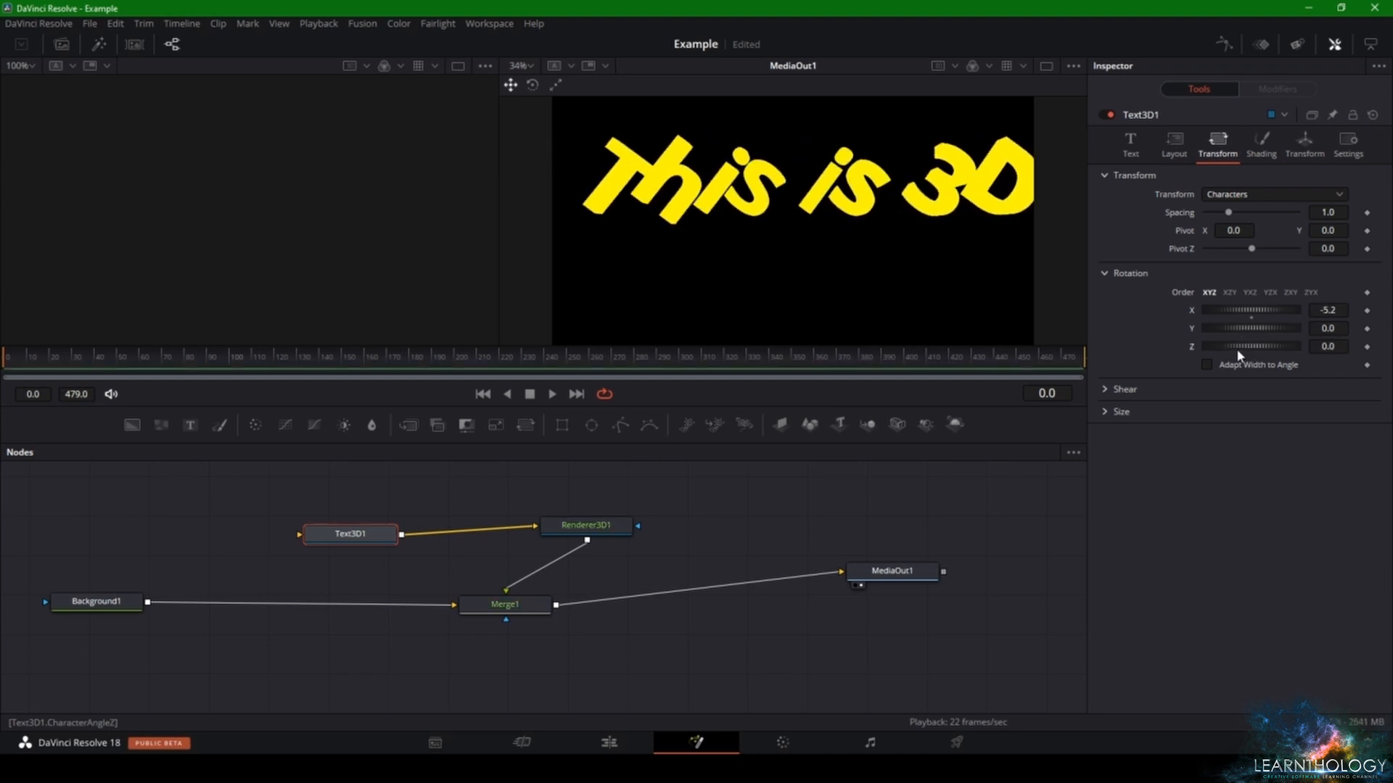
{"action": "left_click", "coordinate": [1225, 295]}
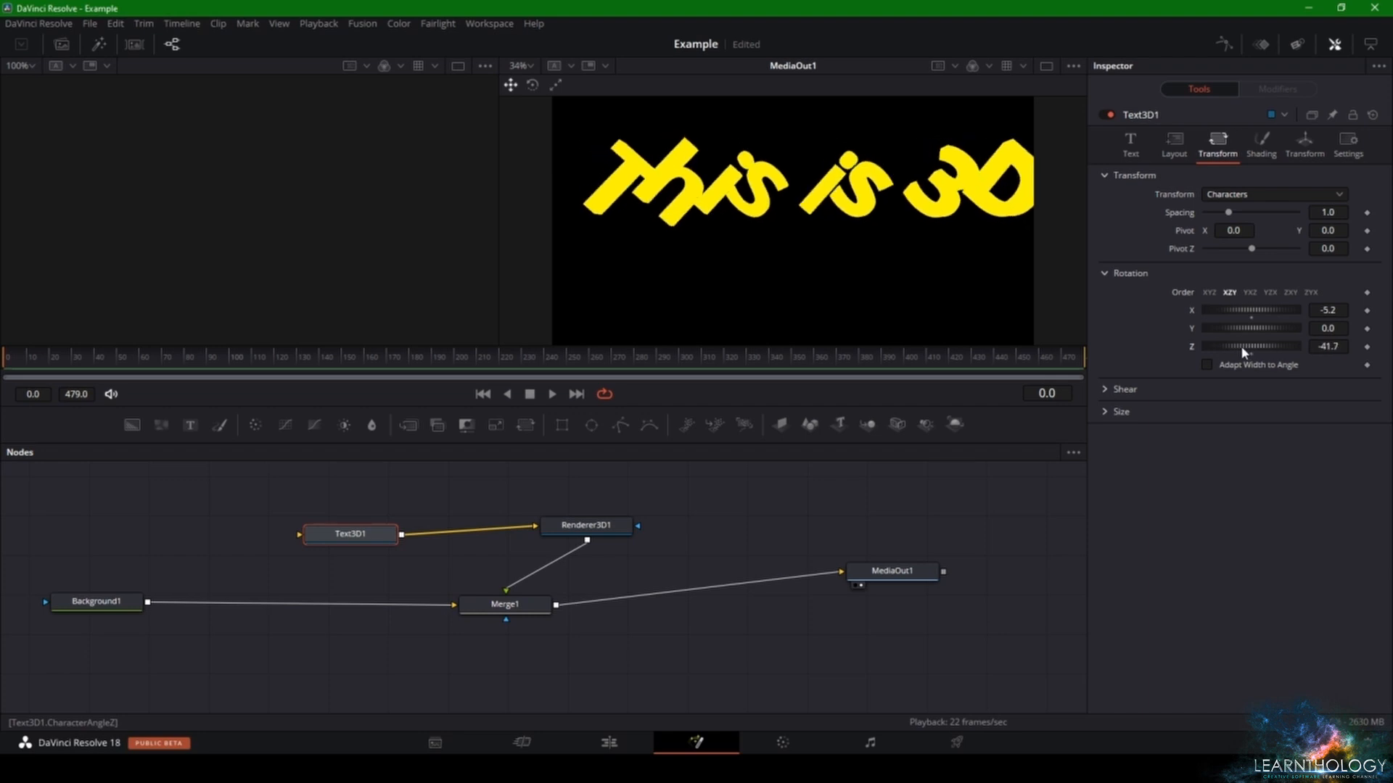
- Duplicate Text3D1, Renderer3D1 and Merge1 together, with the copied Merge inserted between Merge1 and MediaOut1
{"action": "left_click", "coordinate": [662, 472]}
{"action": "left_click_drag", "start_coordinate": [663, 473], "coordinate": [311, 628]}
{"action": "right_click", "coordinate": [514, 612]}
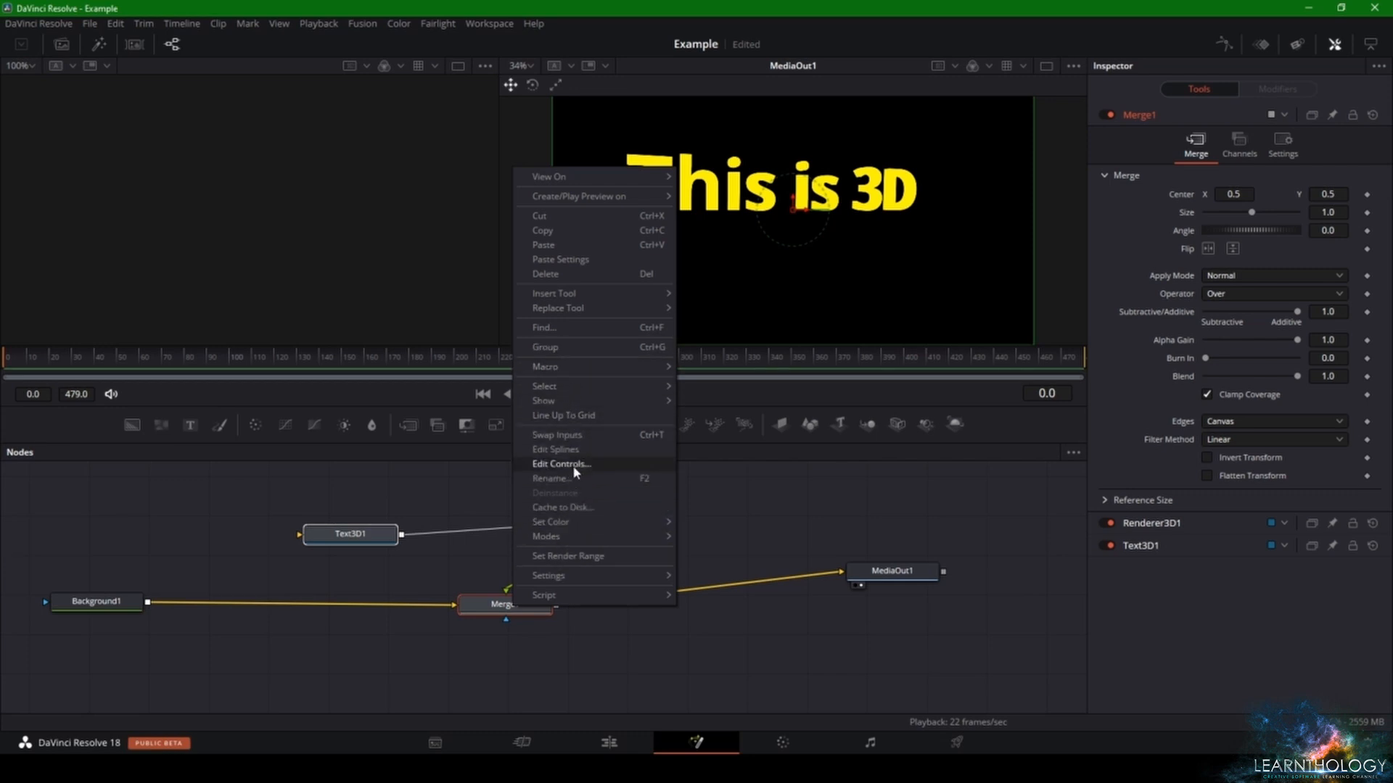
{"action": "left_click", "coordinate": [577, 229]}
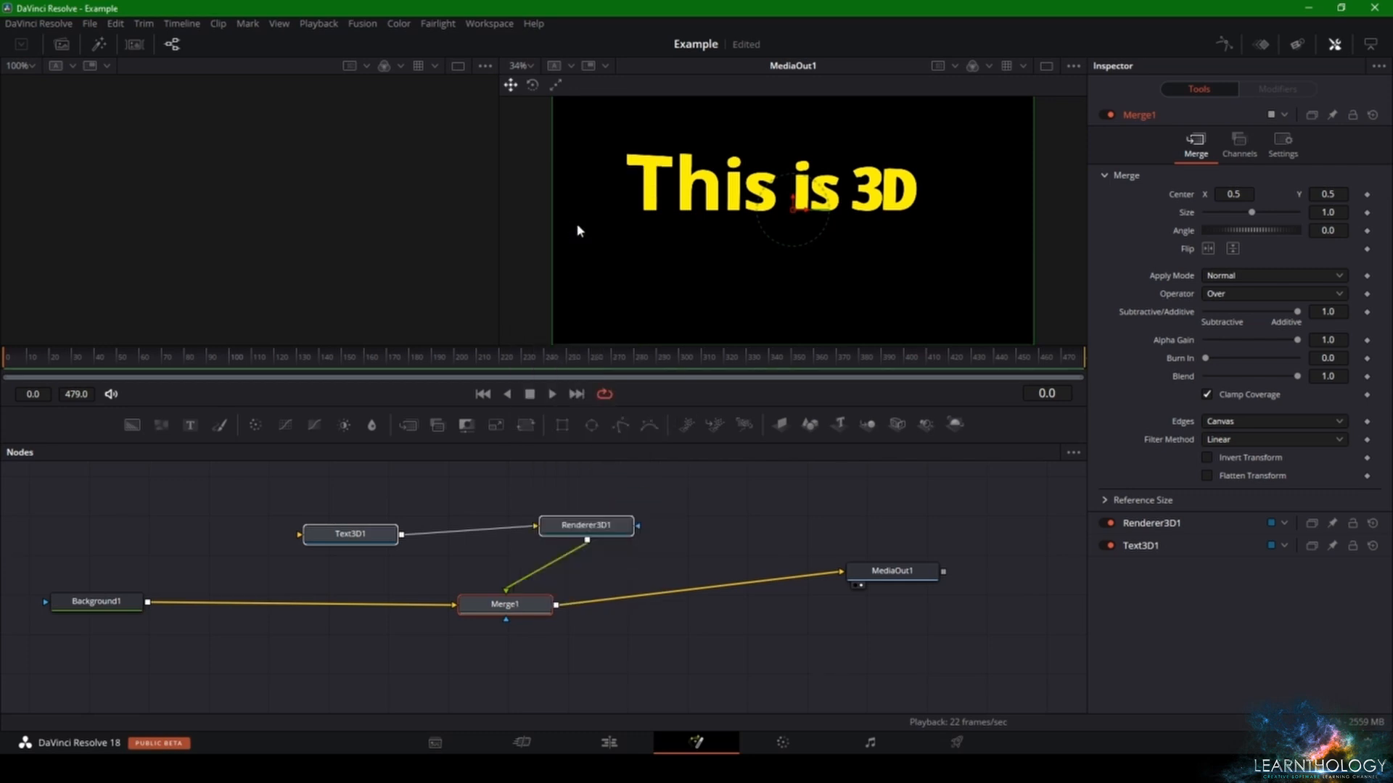
{"action": "left_click", "coordinate": [718, 546]}
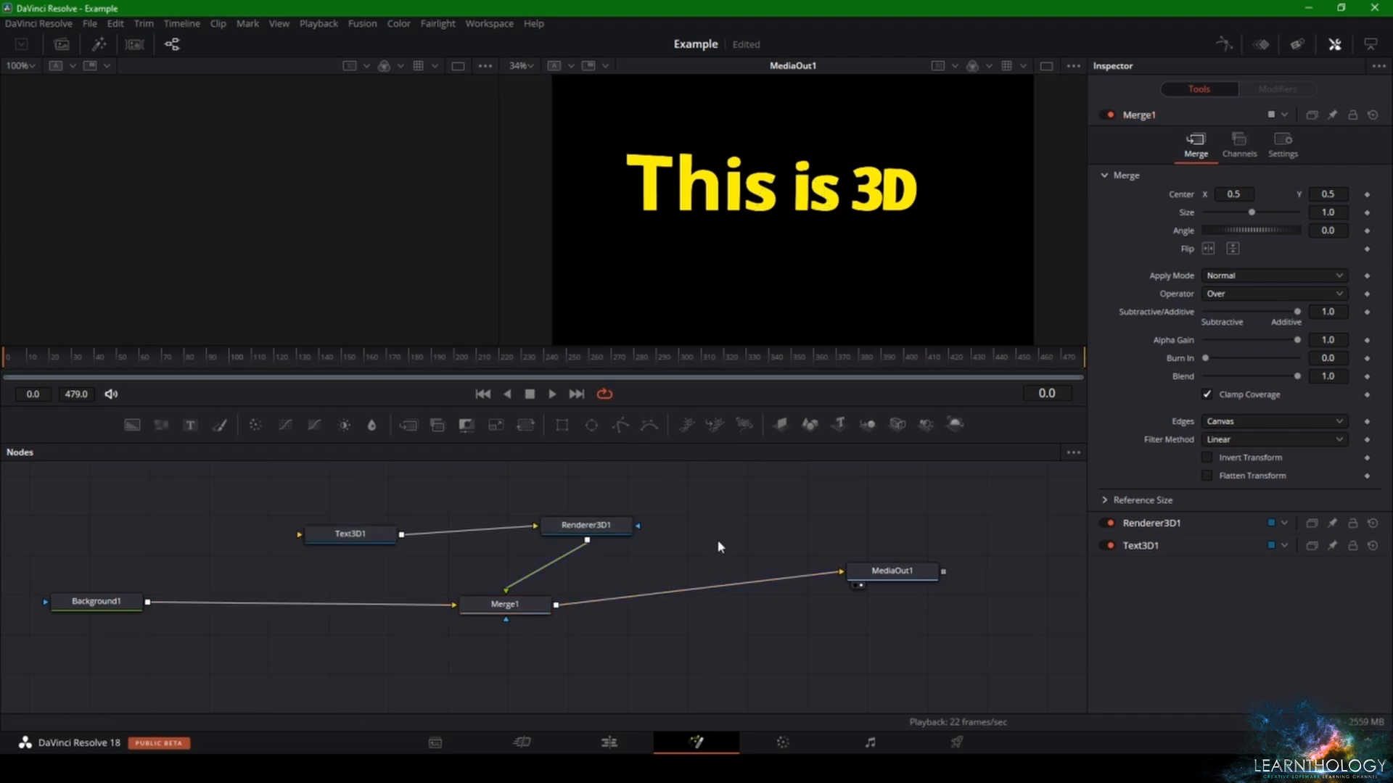
{"action": "key", "text": "ctrl+v"}
- Arrange the copied text and renderer nodes above their Merge, and move them with MediaOut1 closer to Merge1
{"action": "left_click_drag", "start_coordinate": [716, 541], "coordinate": [727, 589]}
{"action": "left_click_drag", "start_coordinate": [561, 515], "coordinate": [975, 492]}
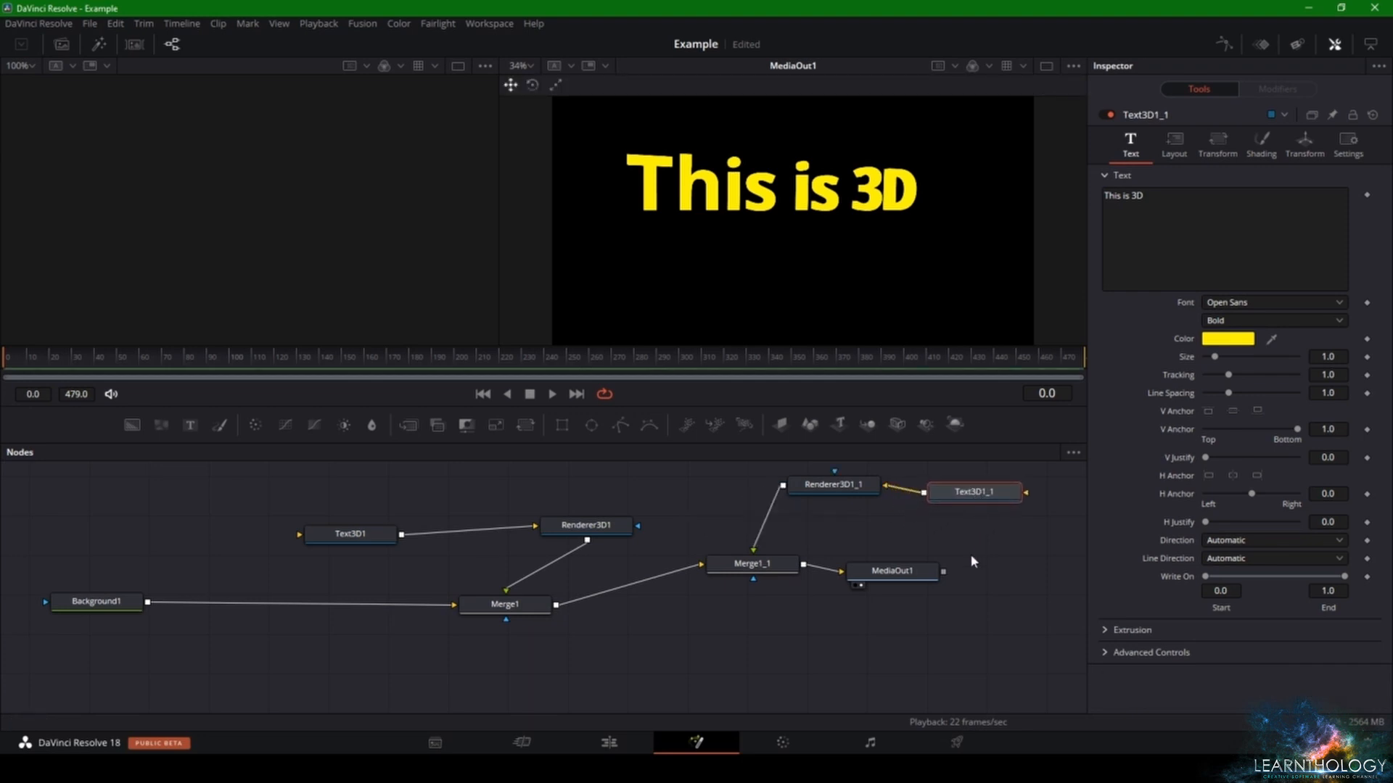
{"action": "left_click_drag", "start_coordinate": [986, 600], "coordinate": [709, 473]}
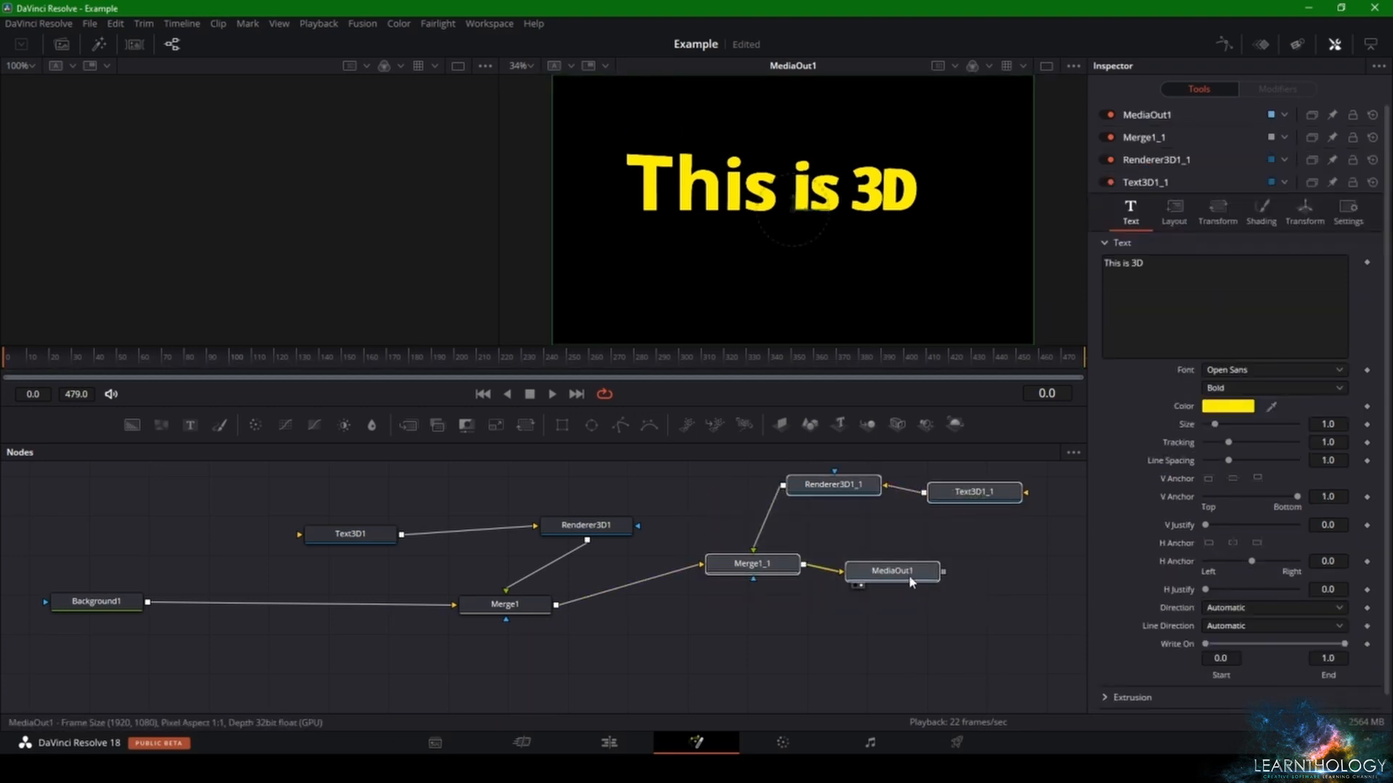
{"action": "left_click_drag", "start_coordinate": [887, 578], "coordinate": [836, 635]}
{"action": "left_click", "coordinate": [838, 638]}
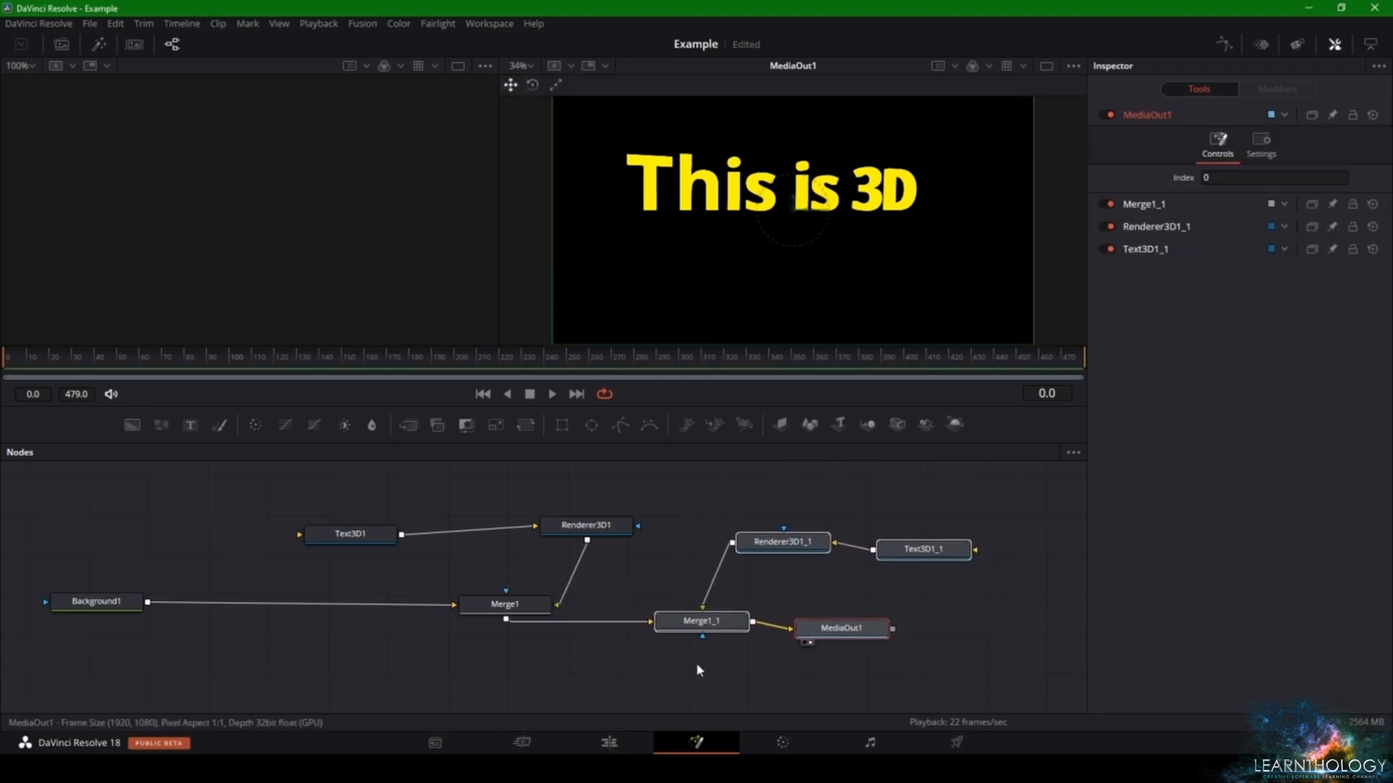
- Rotate the copied text Text3D1_1 to -219.1 on X and 23.5 on Y, and set its X translation to 0.029
{"action": "left_click", "coordinate": [714, 628]}
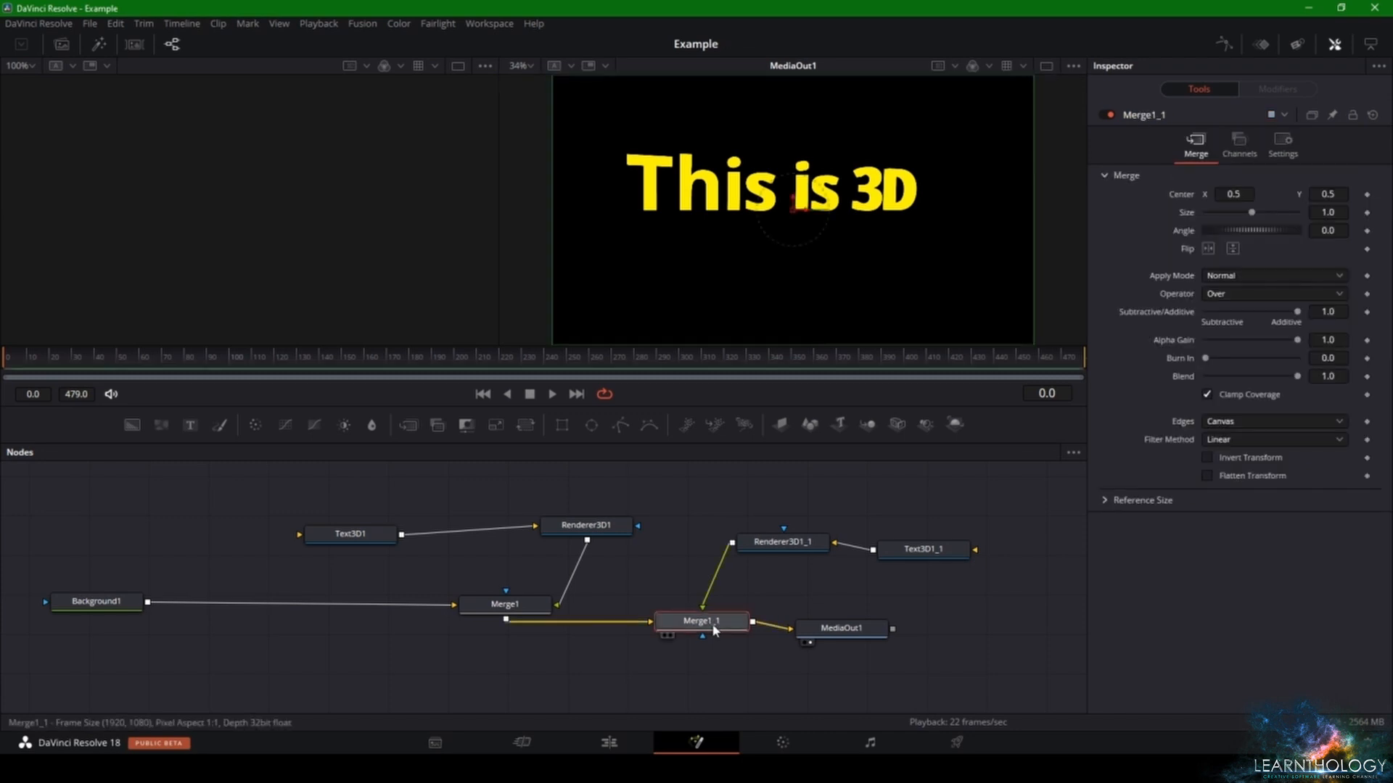
{"action": "left_click", "coordinate": [758, 544]}
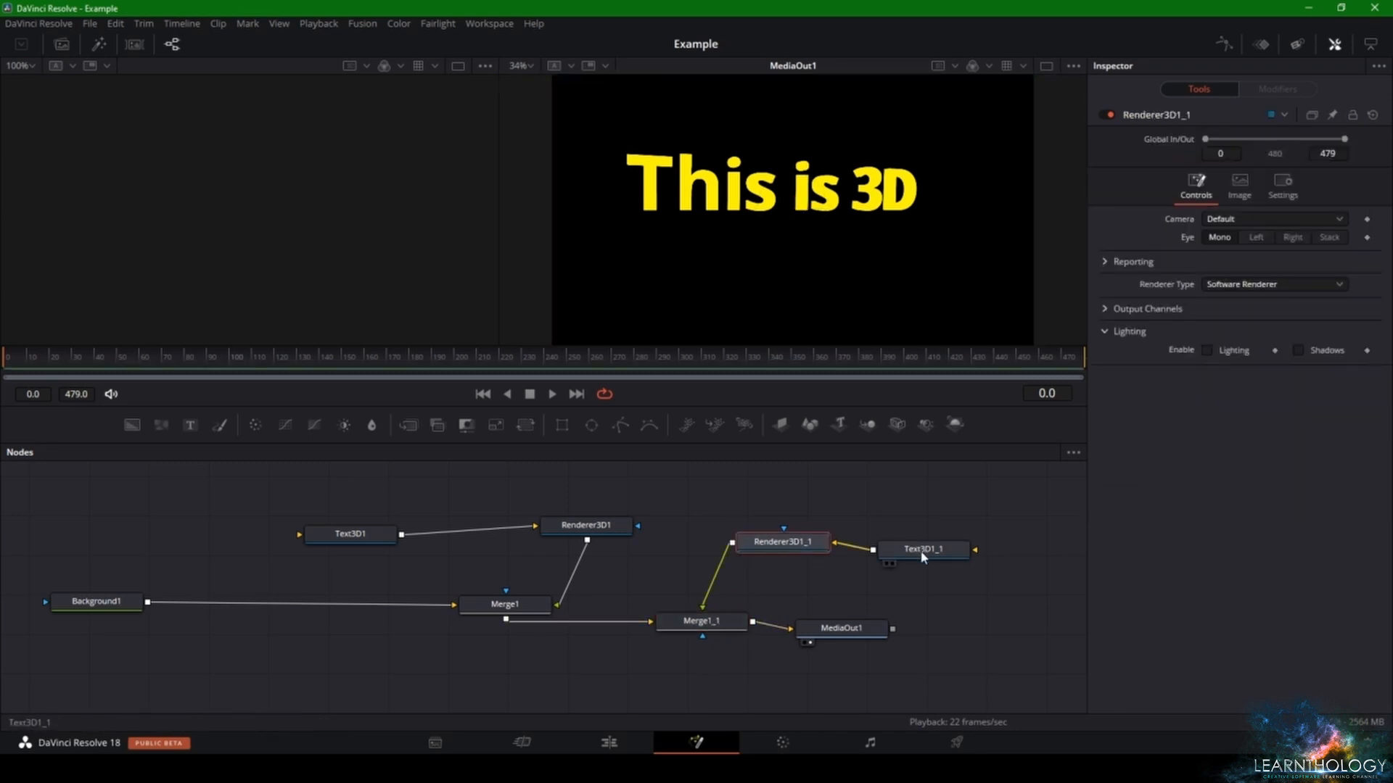
{"action": "left_click", "coordinate": [923, 552]}
{"action": "left_click", "coordinate": [1304, 144]}
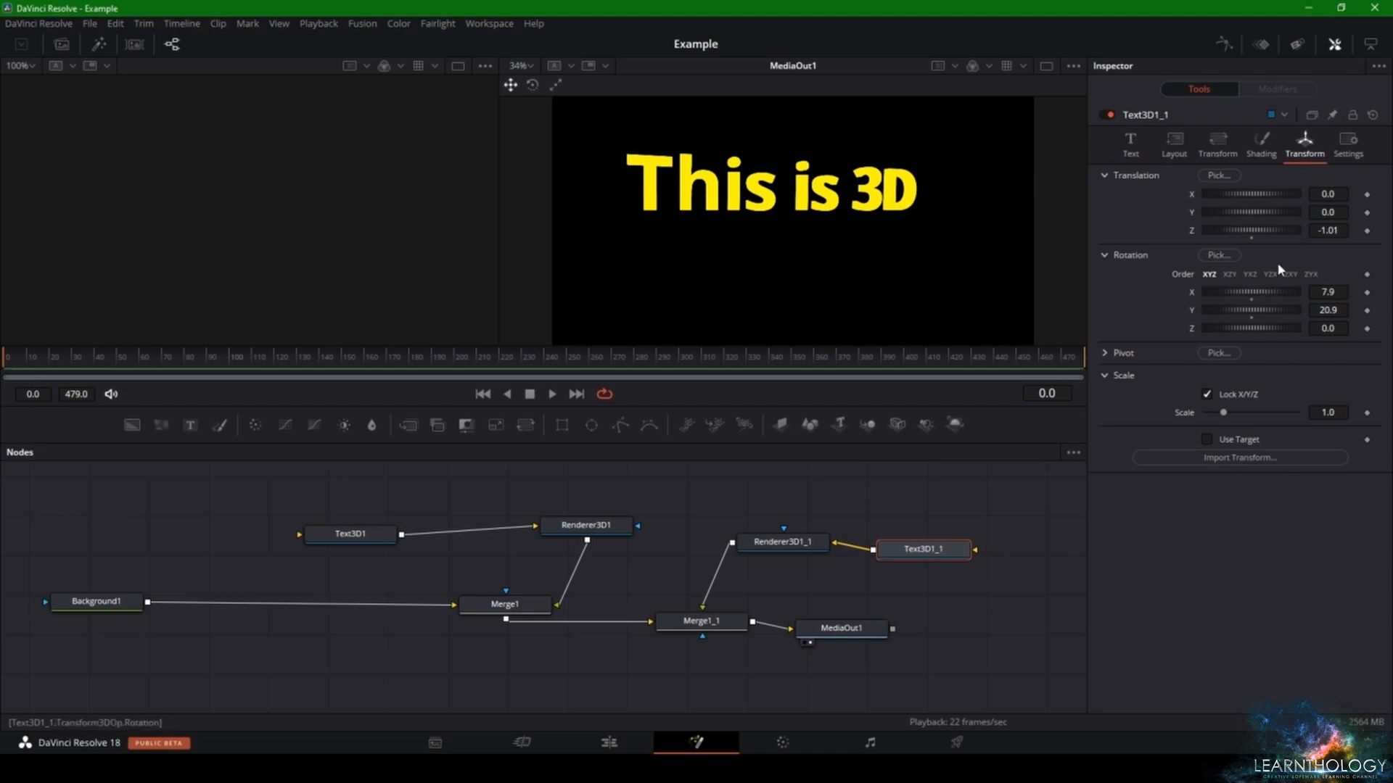
{"action": "left_click_drag", "start_coordinate": [1262, 298], "coordinate": [1235, 310]}
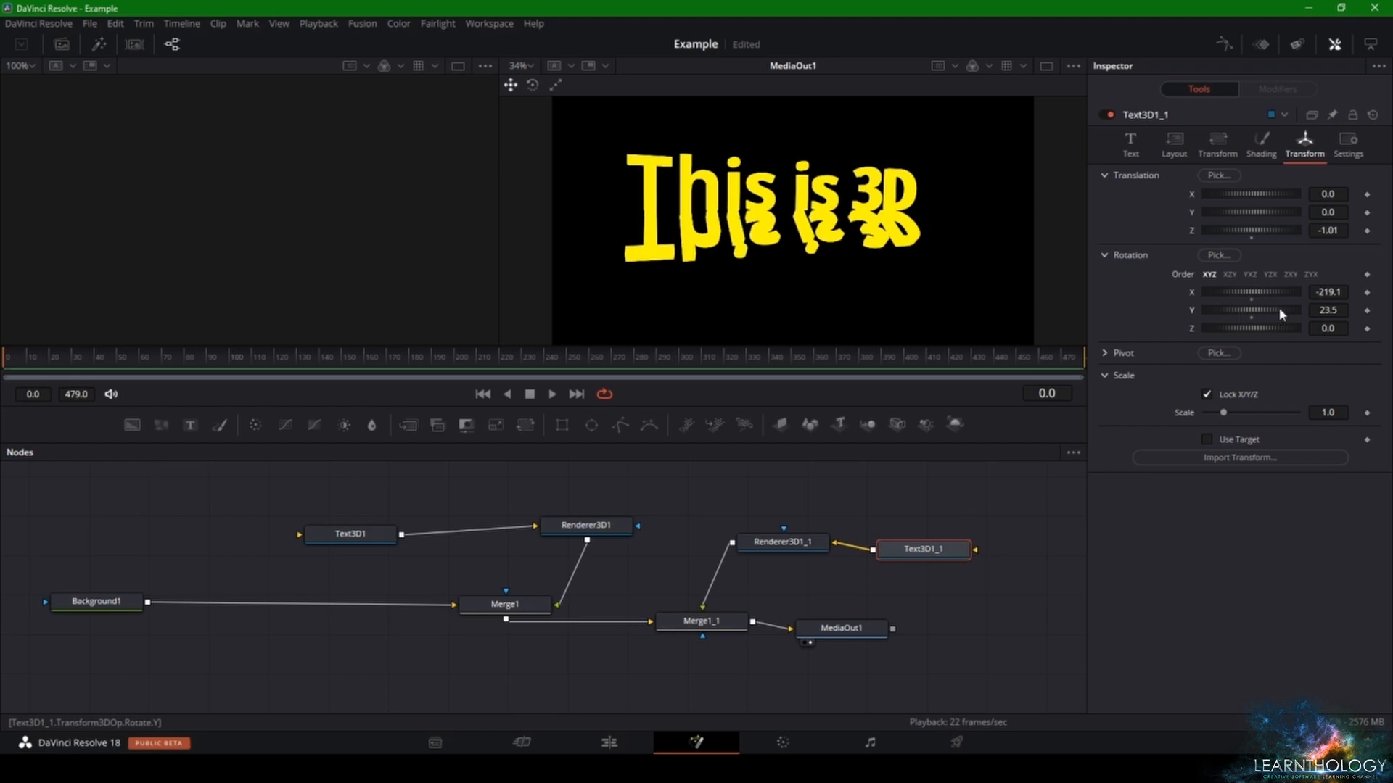
{"action": "left_click_drag", "start_coordinate": [1266, 194], "coordinate": [1264, 197]}
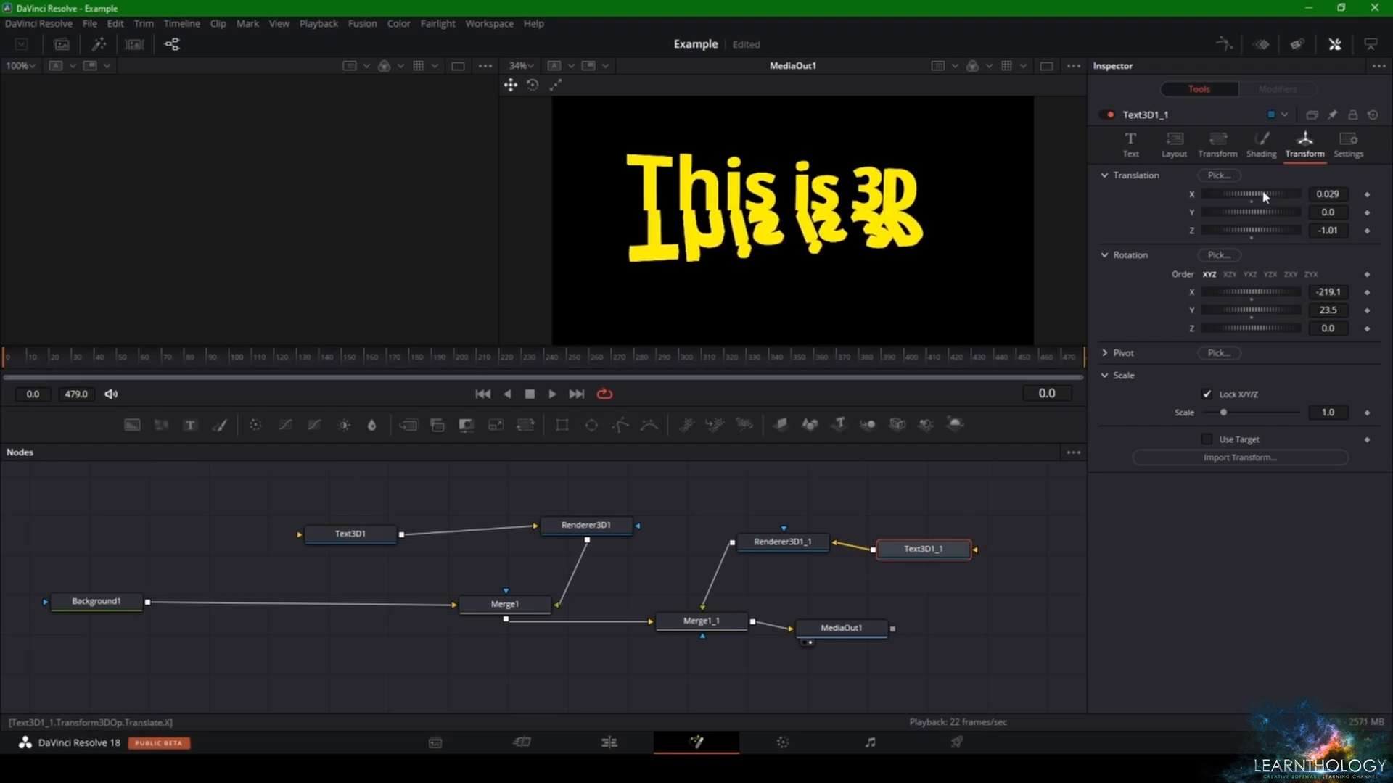
{"action": "left_click_drag", "start_coordinate": [1263, 326], "coordinate": [1261, 329]}
{"action": "double_click", "coordinate": [1260, 329]}
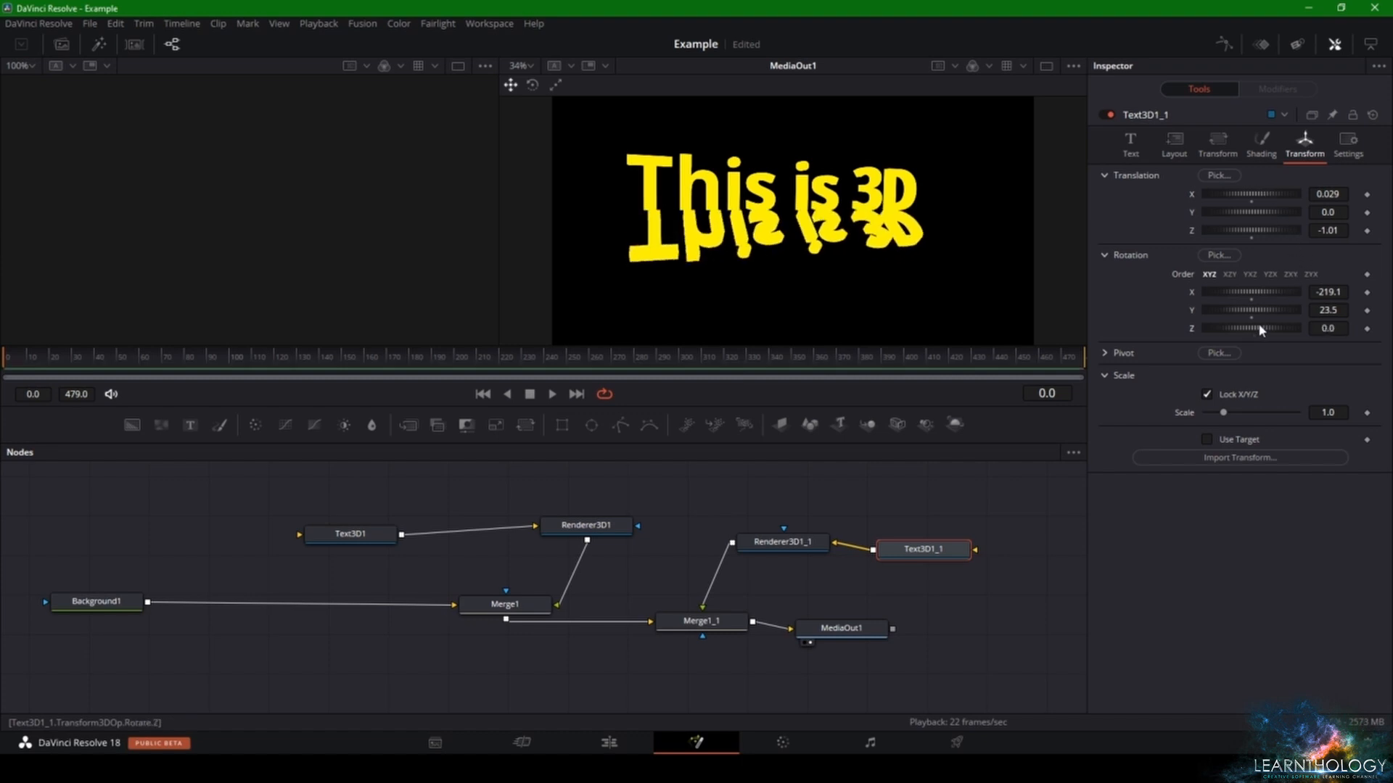
- Set the extrusion depth of Text3D1_1 to 0.0126
{"action": "left_click", "coordinate": [1172, 149]}
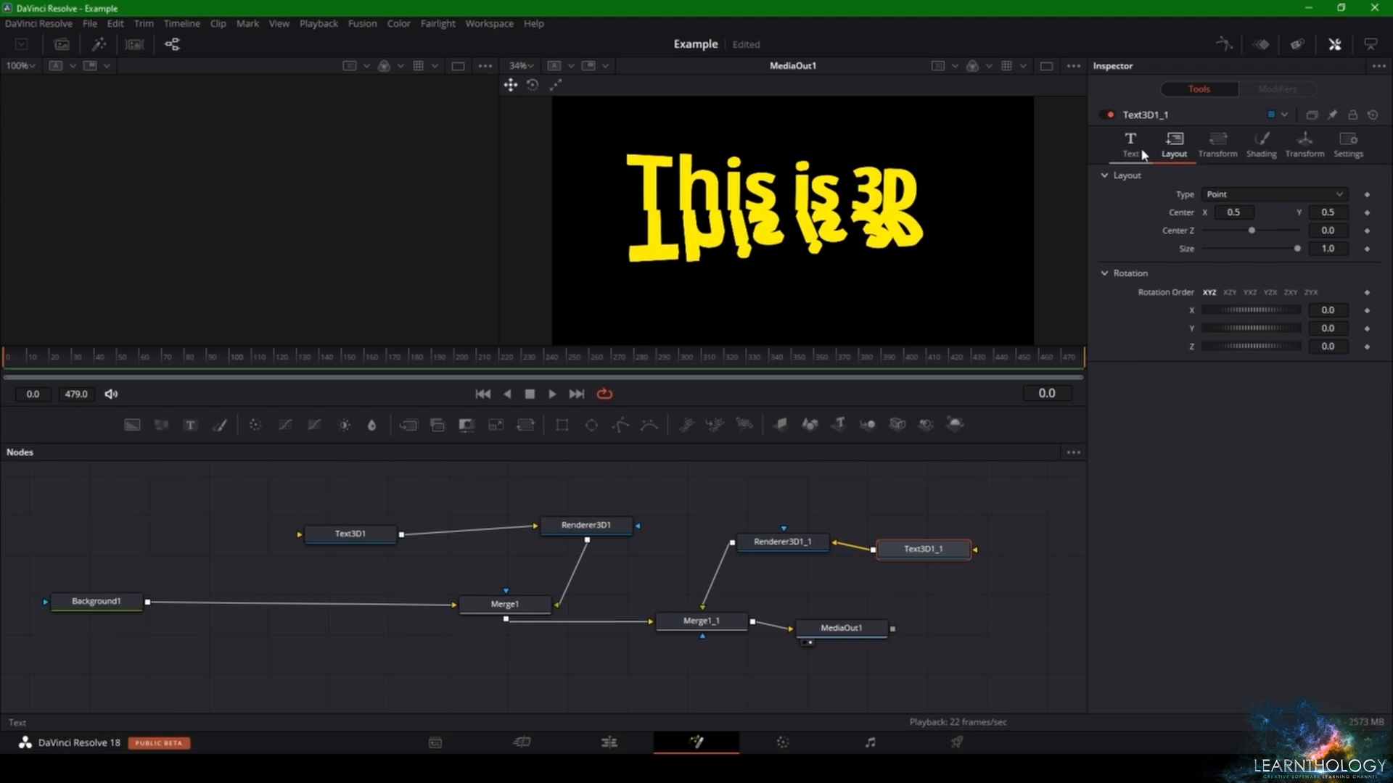
{"action": "left_click", "coordinate": [1143, 154]}
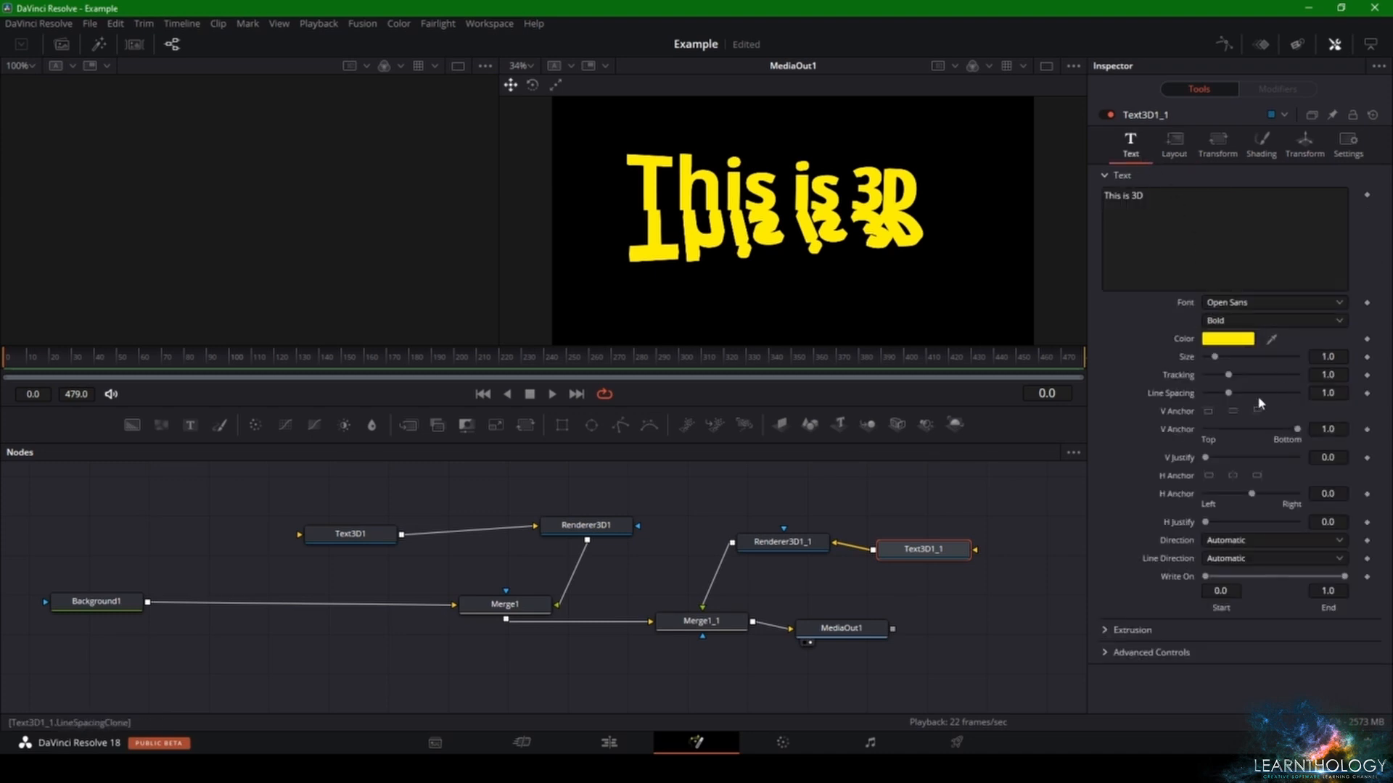
{"action": "left_click", "coordinate": [1104, 630]}
{"action": "scroll", "coordinate": [1133, 619], "scroll_direction": "down", "scroll_amount": 2}
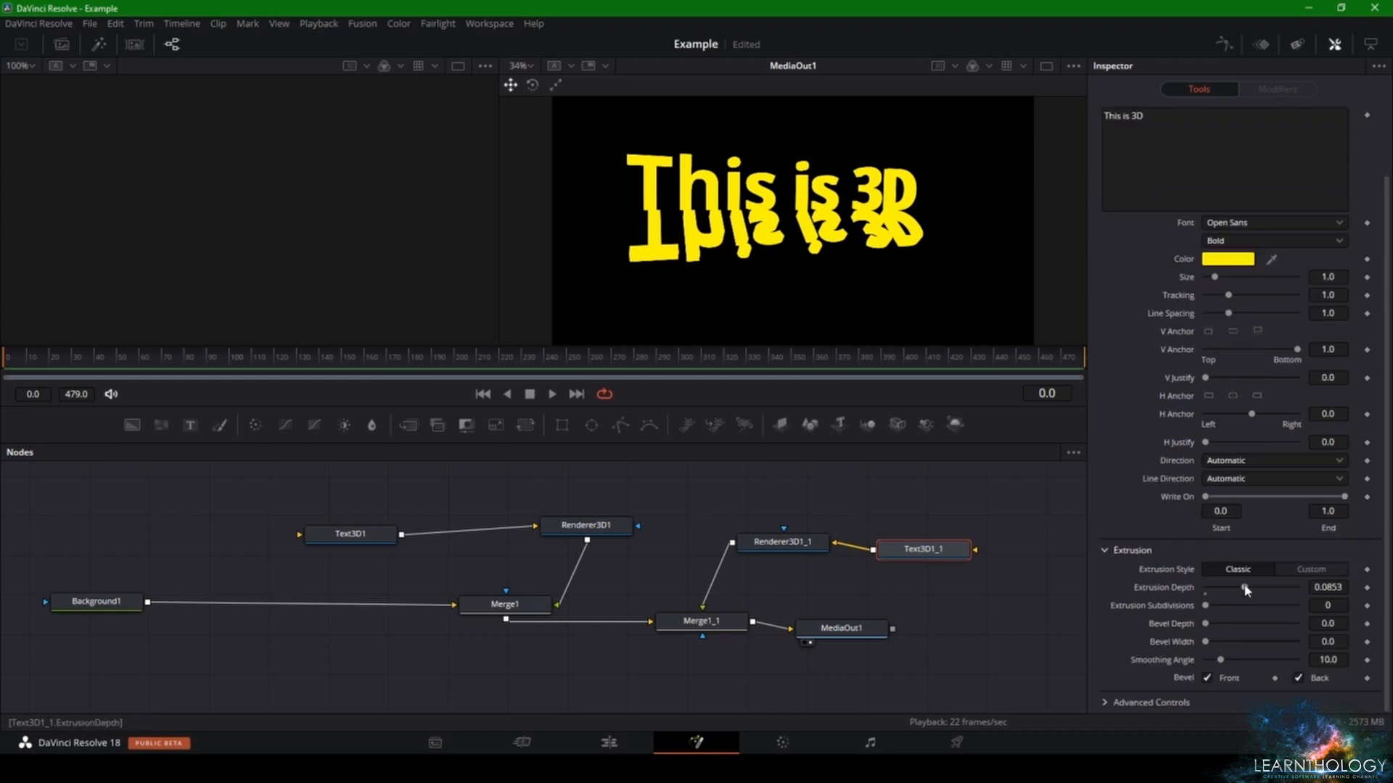
{"action": "left_click_drag", "start_coordinate": [1245, 587], "coordinate": [1213, 591]}
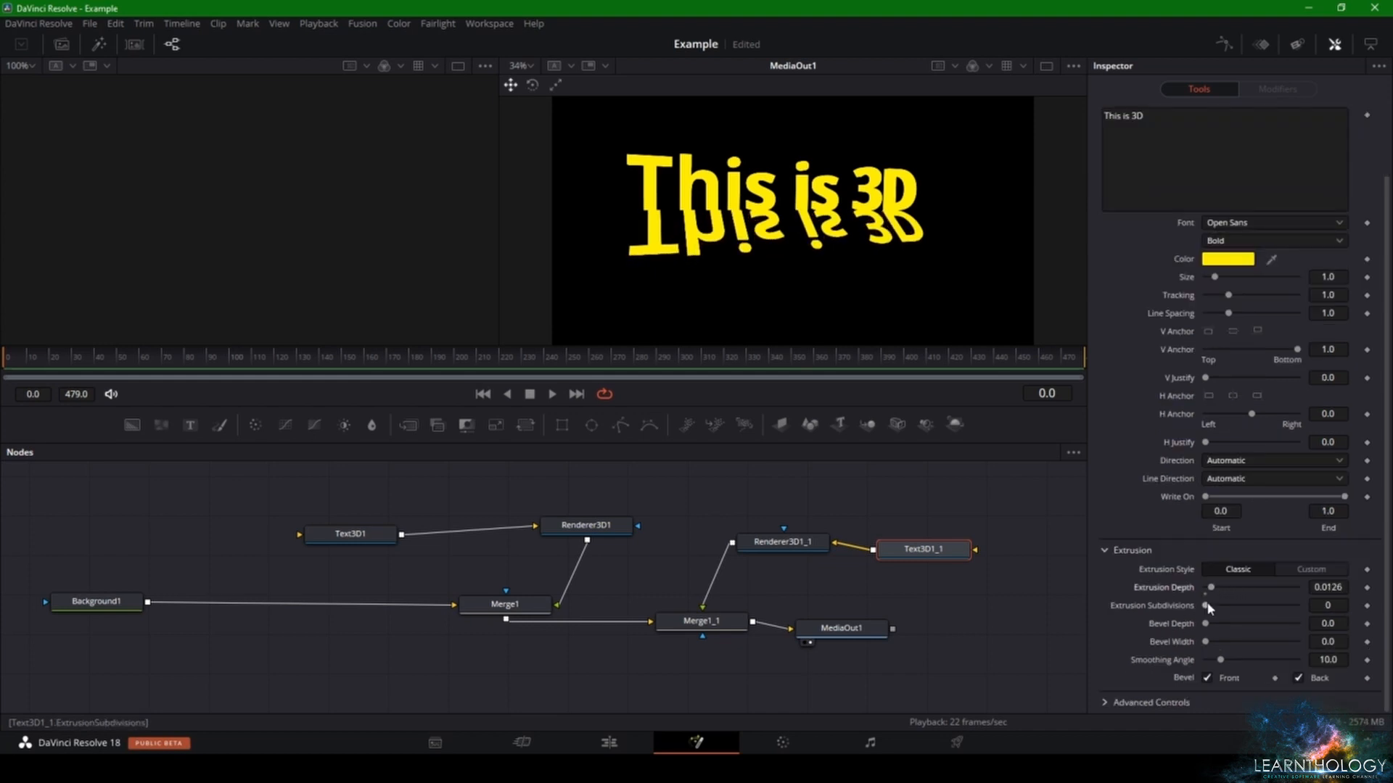
{"action": "scroll", "coordinate": [1204, 552], "scroll_direction": "up", "scroll_amount": 3}
- Rotate the characters of Text3D1_1 to -23.7 on X, -0.4 on Y and -2.8 on Z
{"action": "left_click", "coordinate": [1304, 145]}
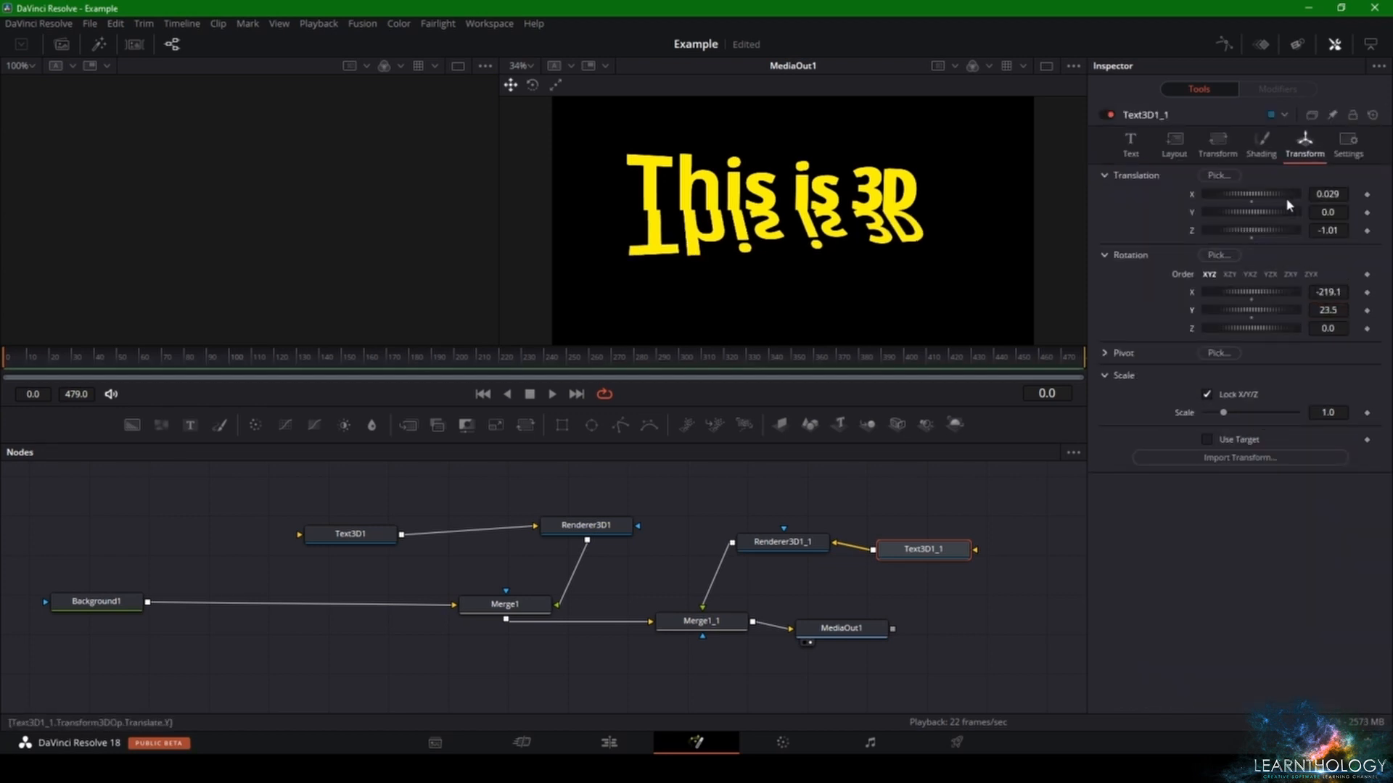
{"action": "left_click", "coordinate": [1219, 154]}
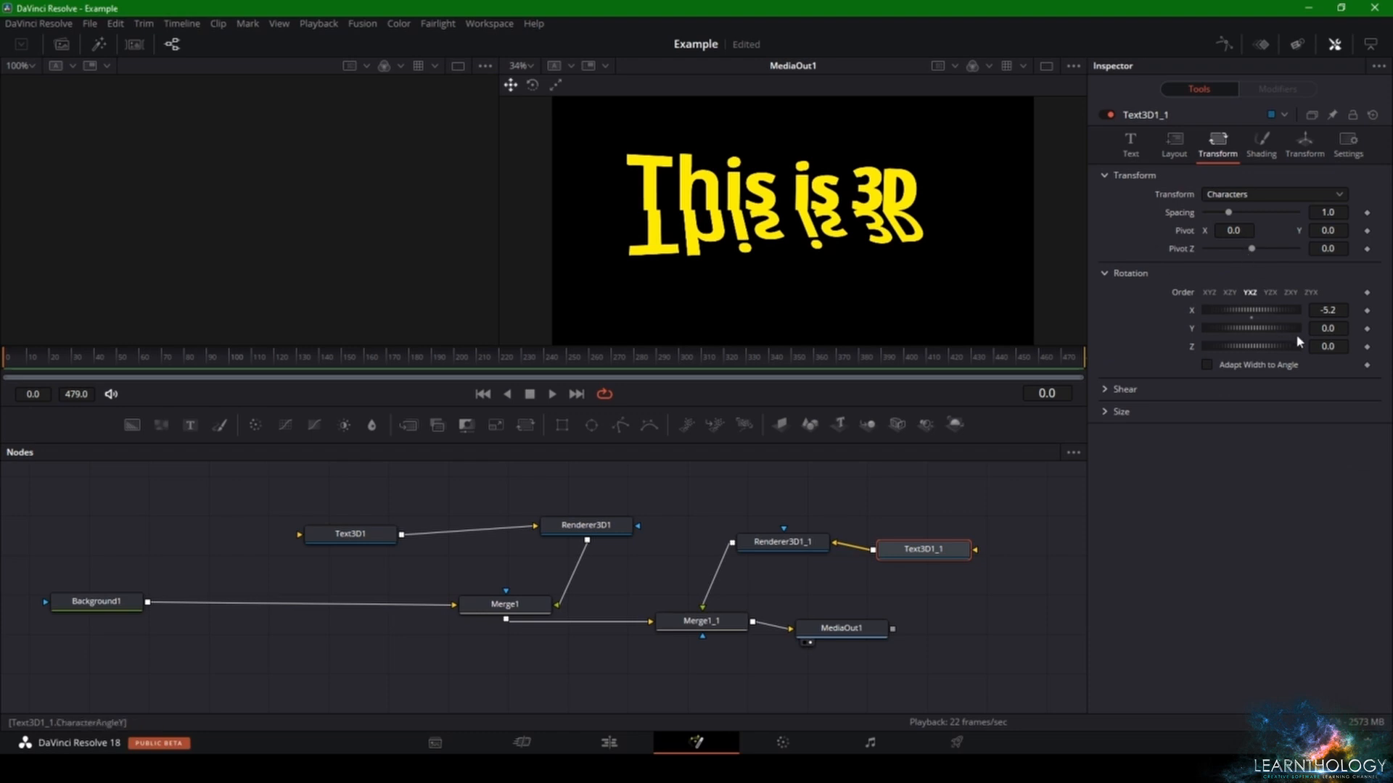
{"action": "mouse_move", "coordinate": [1327, 329]}
{"action": "left_mouse_down"}
{"action": "mouse_move", "coordinate": [1381, 310]}
{"action": "mouse_move", "coordinate": [1317, 311]}
{"action": "mouse_move", "coordinate": [1315, 346]}
{"action": "left_mouse_up"}
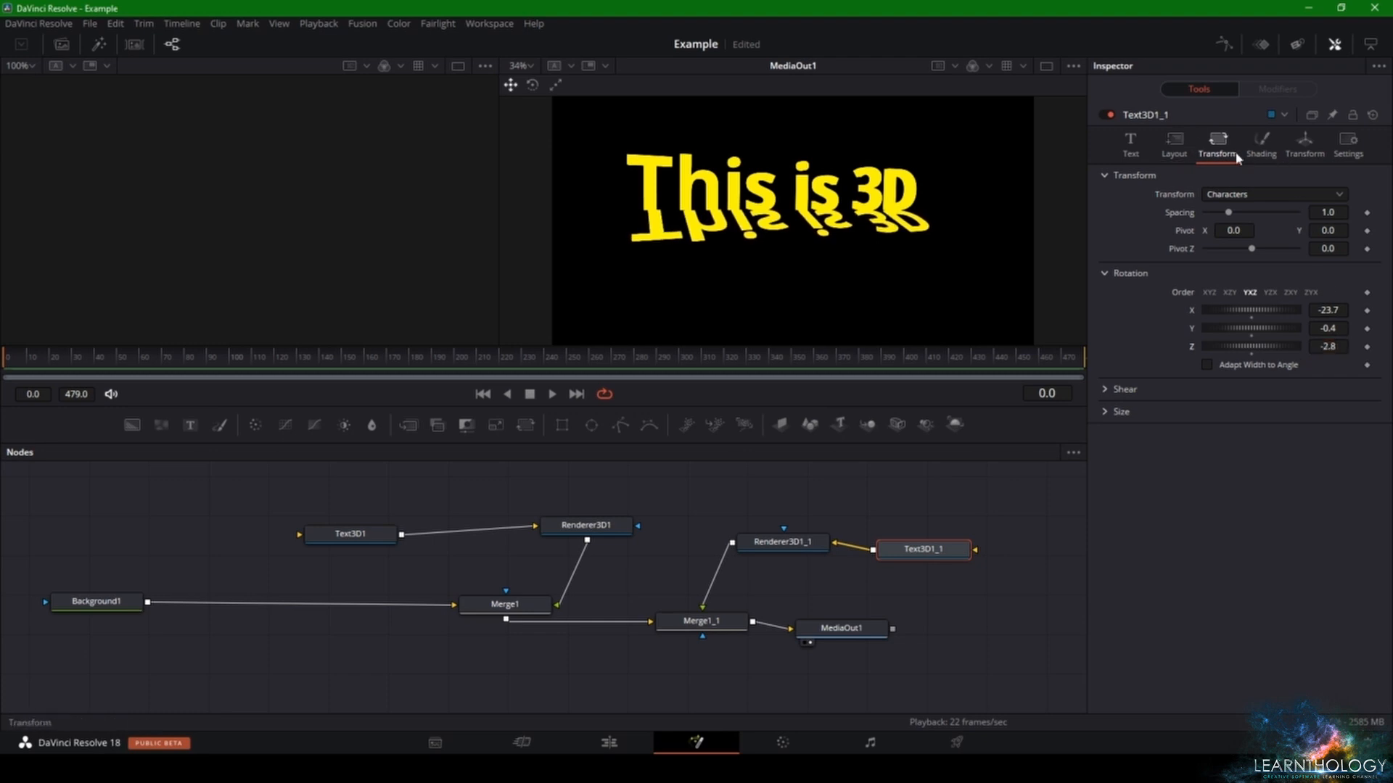
- Fine-tune the placement of Text3D1_1 with translation 0.012 on X and -0.032 on Y, and rotation -224.6 on X and -0.6 on Z
{"action": "left_click", "coordinate": [1298, 154]}
{"action": "left_click_drag", "start_coordinate": [1289, 327], "coordinate": [1266, 308]}
{"action": "key", "text": "ctrl+z"}
{"action": "key", "text": "ctrl+z"}
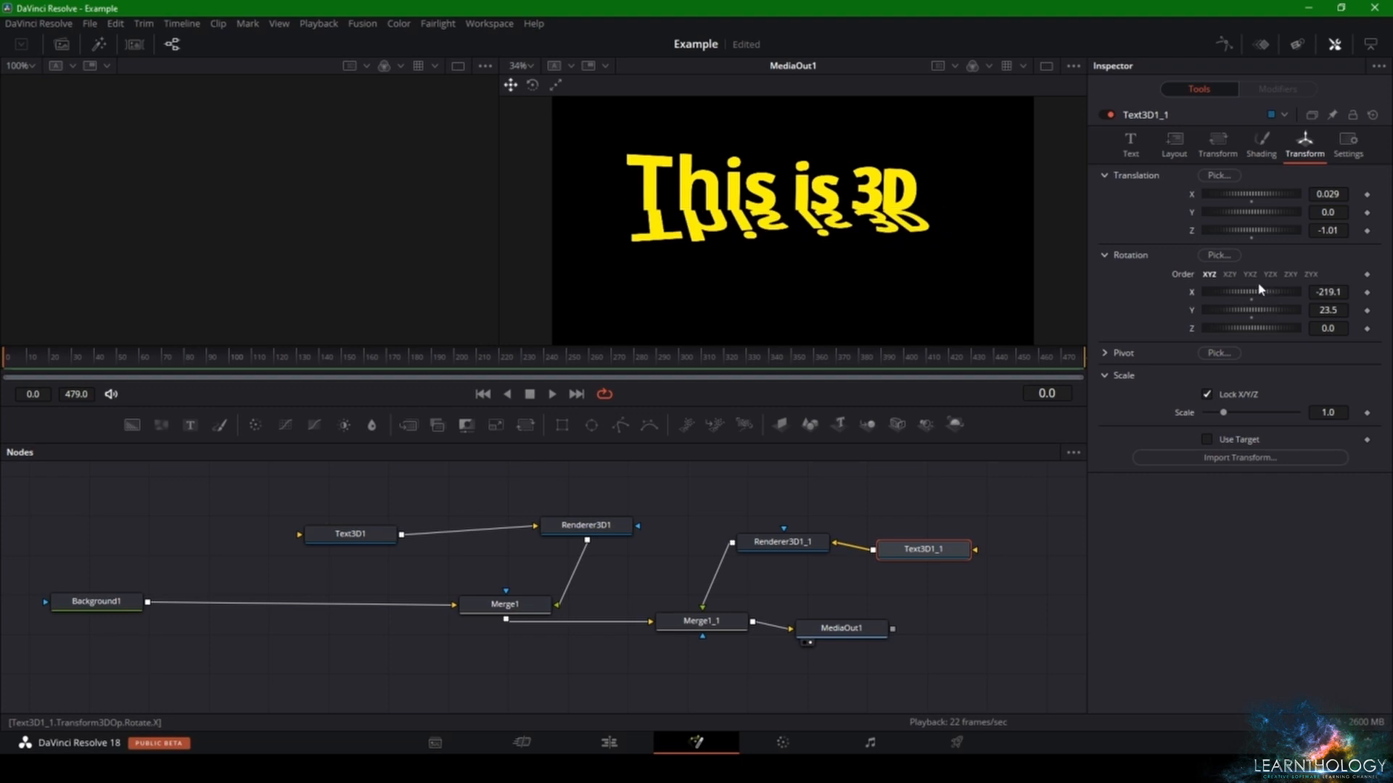
{"action": "left_click_drag", "start_coordinate": [1254, 212], "coordinate": [1325, 212]}
{"action": "key", "text": "ctrl+z"}
{"action": "left_click_drag", "start_coordinate": [1251, 292], "coordinate": [1241, 292]}
{"action": "mouse_move", "coordinate": [1327, 310]}
{"action": "left_mouse_down"}
{"action": "mouse_move", "coordinate": [1314, 311]}
{"action": "mouse_move", "coordinate": [1327, 311]}
{"action": "mouse_move", "coordinate": [1320, 329]}
{"action": "left_mouse_up"}
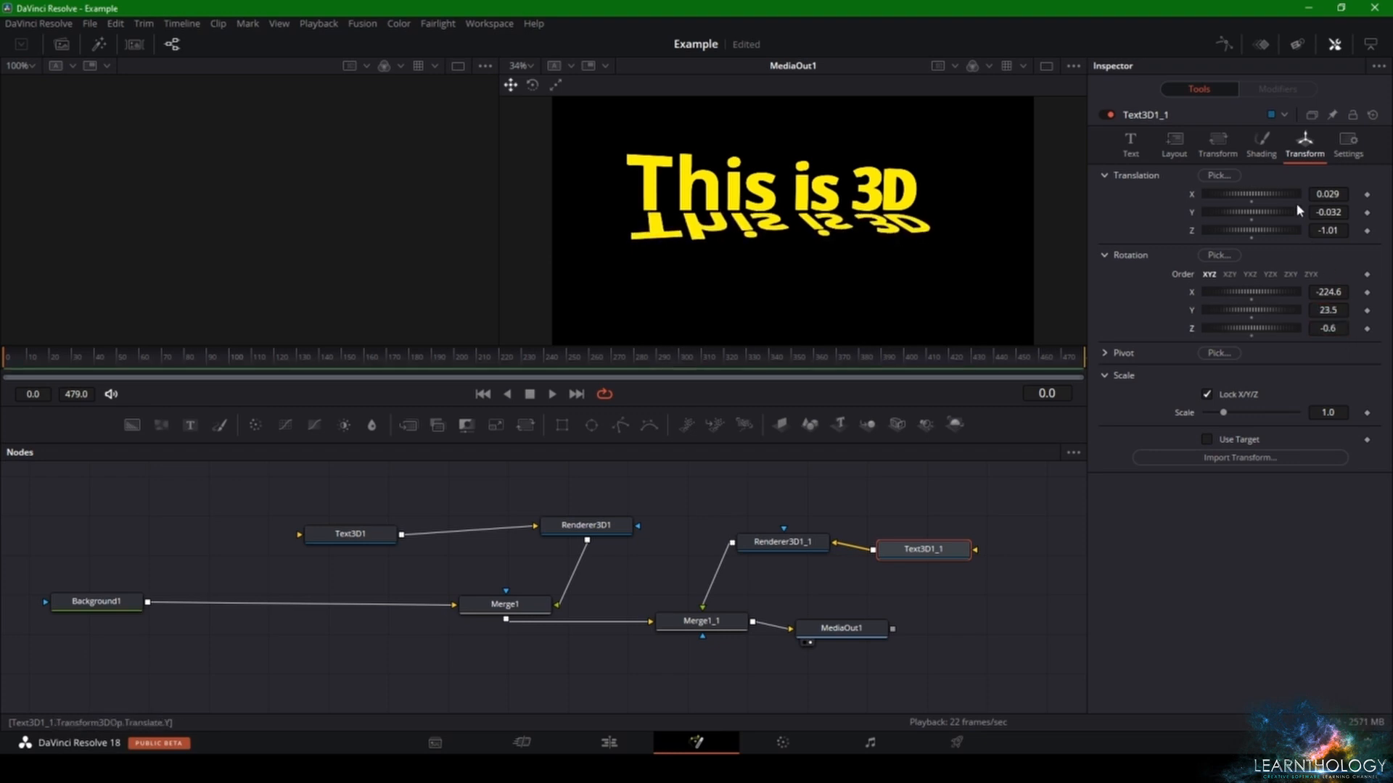
{"action": "left_click_drag", "start_coordinate": [1328, 195], "coordinate": [1320, 194]}
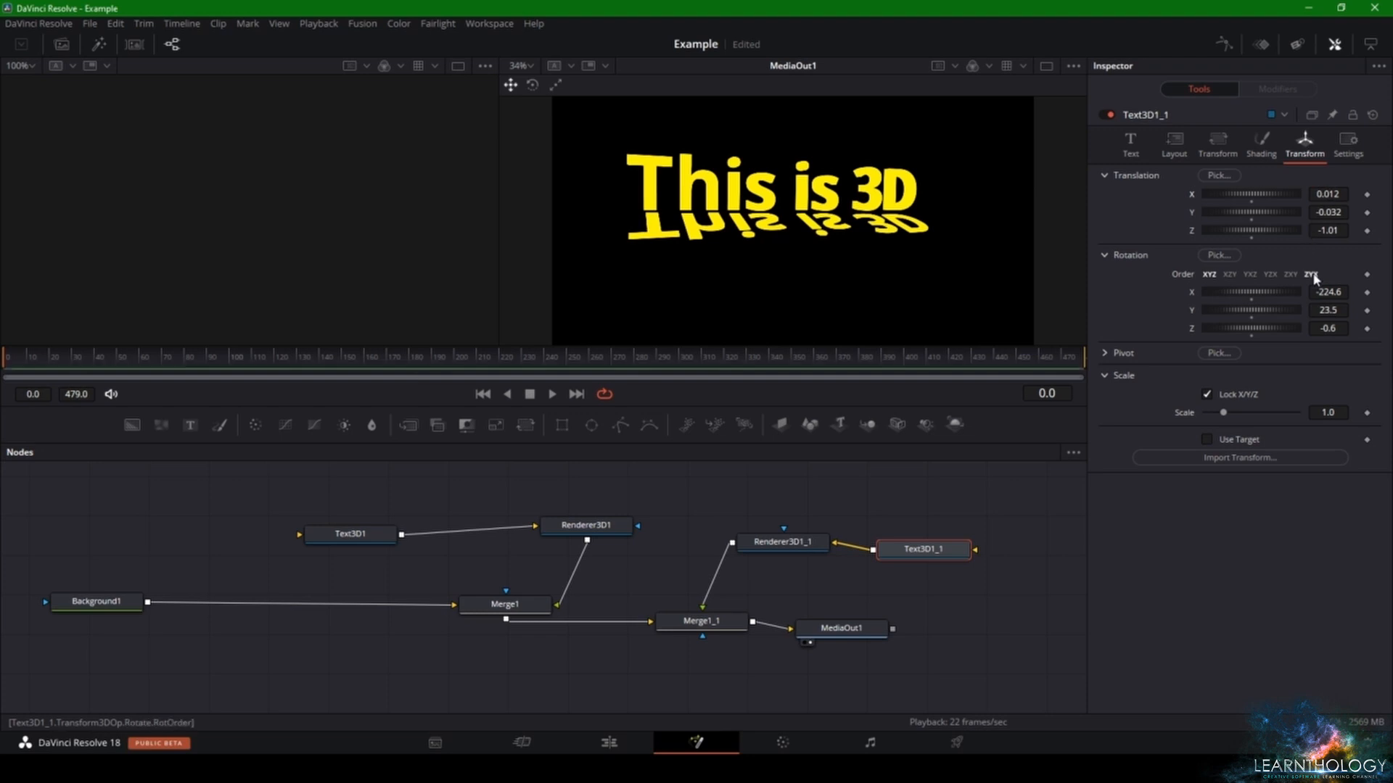
- Lower the shading opacity of Text3D1_1 to 0.079
{"action": "left_click", "coordinate": [1347, 143]}
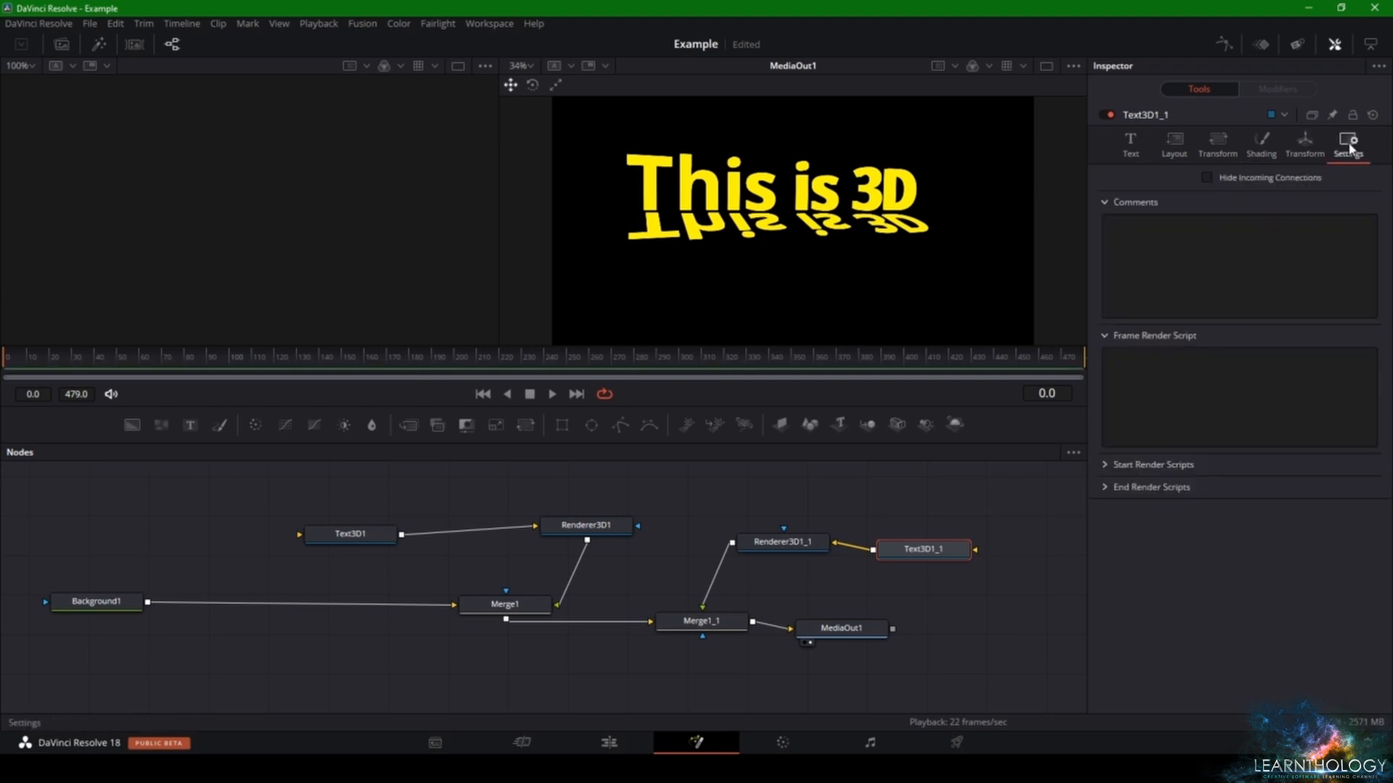
{"action": "left_click", "coordinate": [1262, 144]}
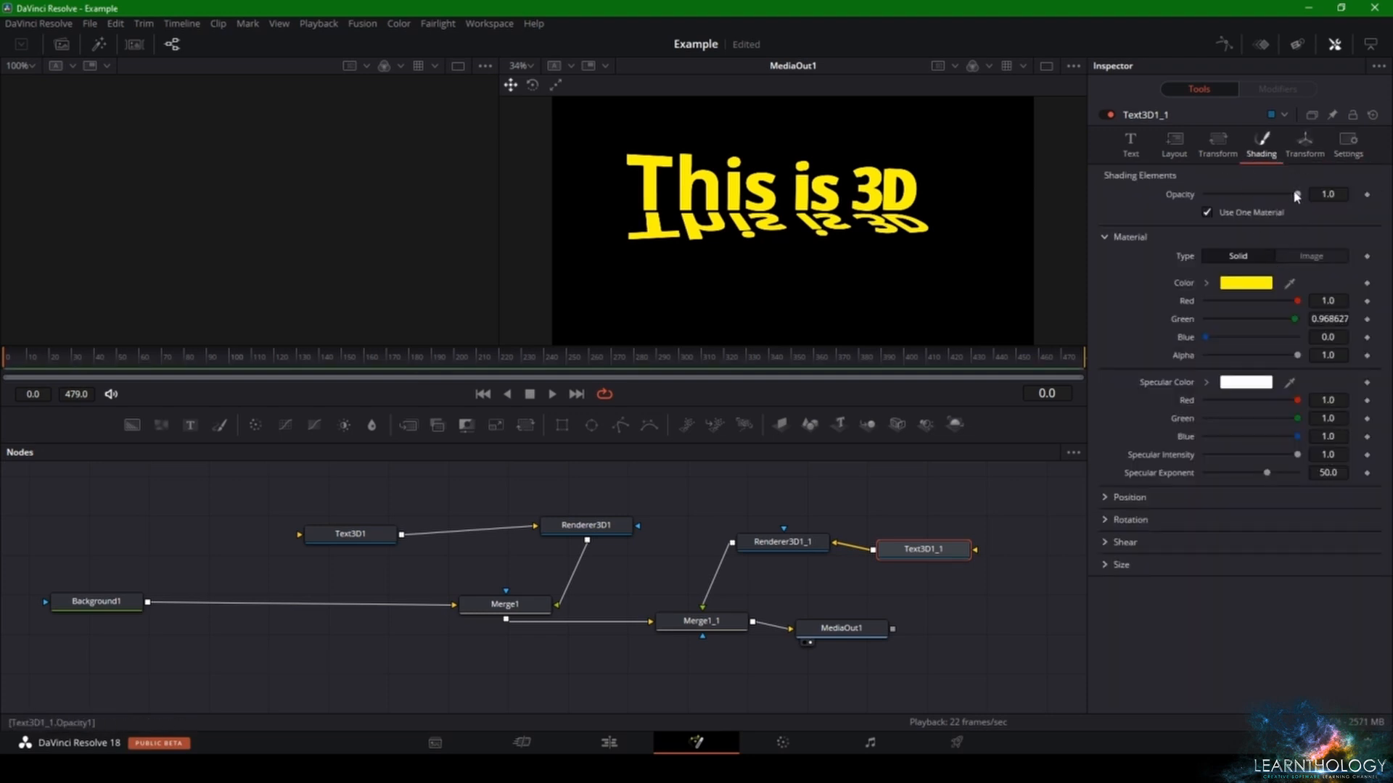
{"action": "left_click_drag", "start_coordinate": [1297, 194], "coordinate": [1212, 190]}
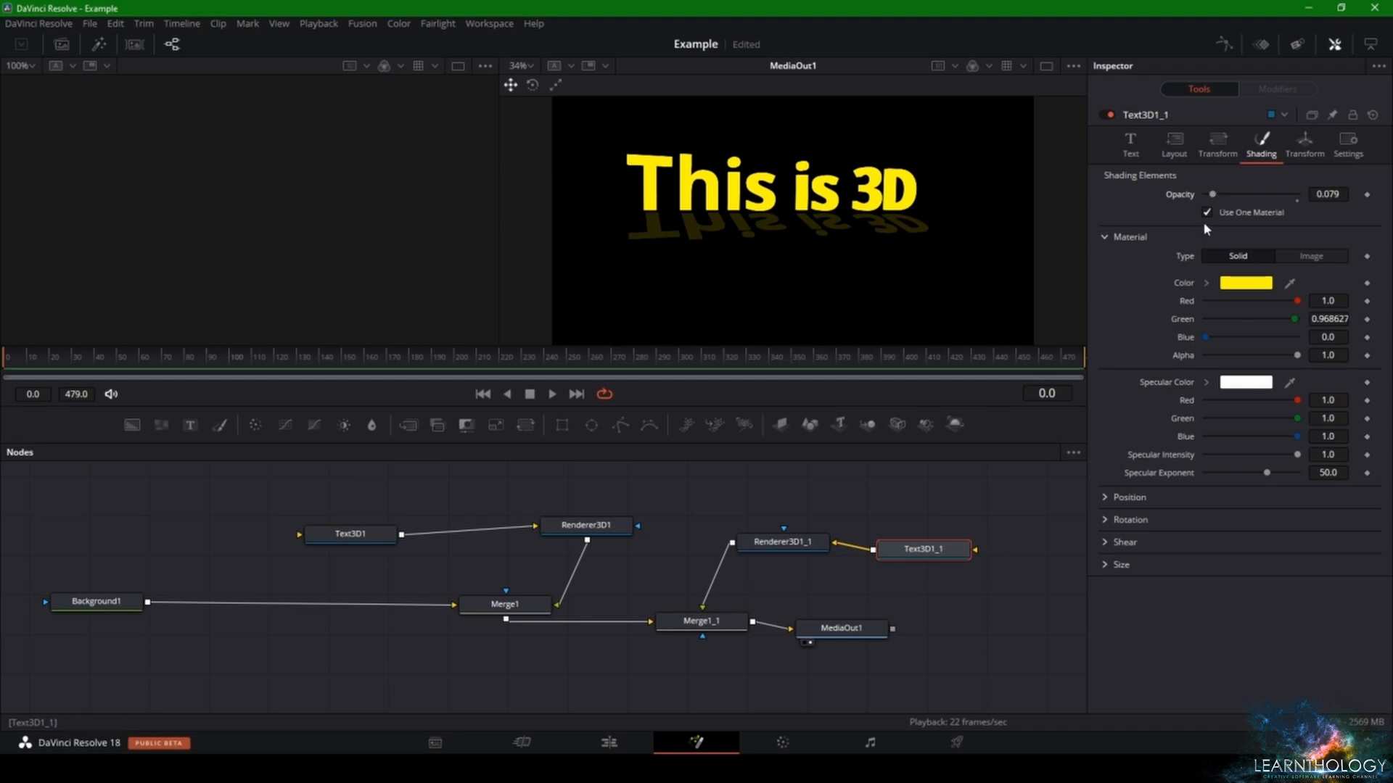
- Try the separate-material and image-type options on Text3D1_1, and try a solid color of red 0.921, green 0.827 and blue 0.402
{"action": "left_click", "coordinate": [1207, 213]}
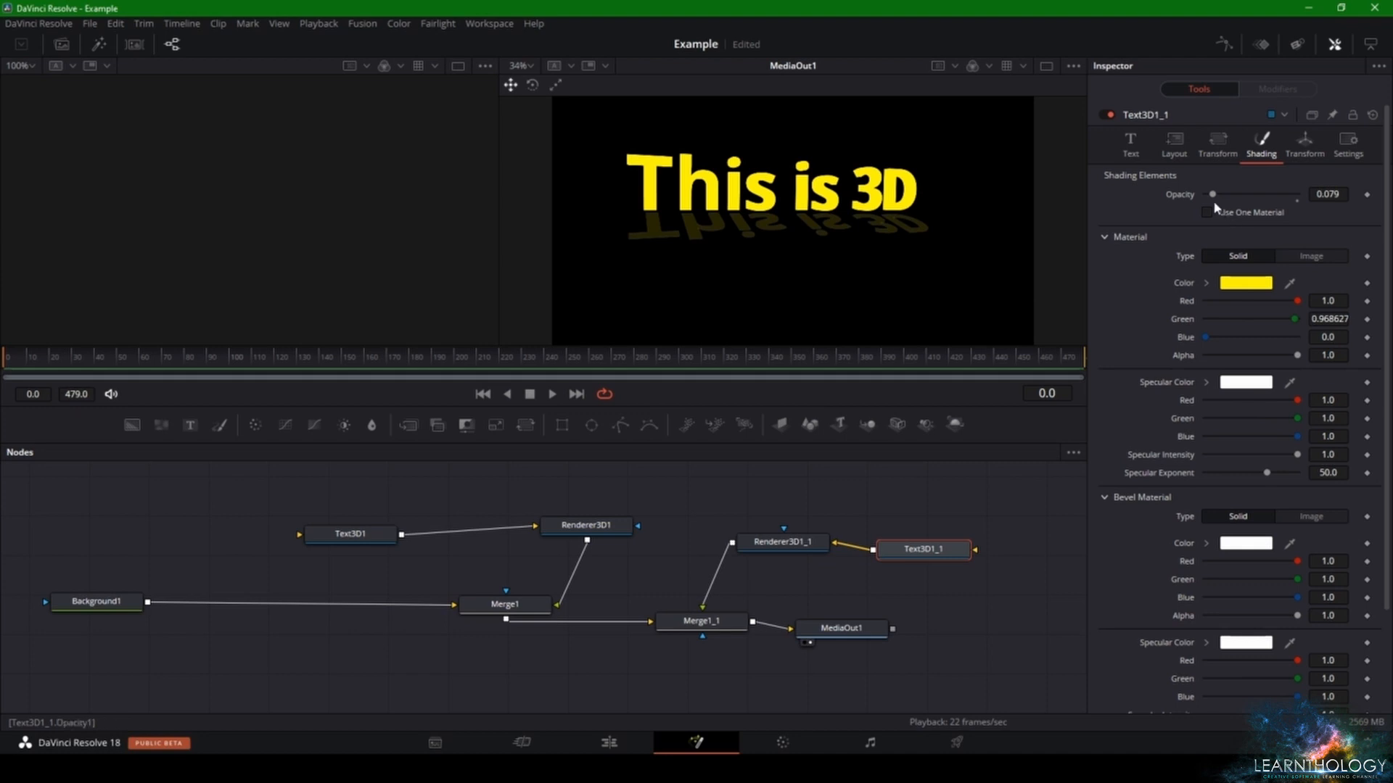
{"action": "left_click", "coordinate": [1207, 213]}
{"action": "left_click", "coordinate": [1287, 258]}
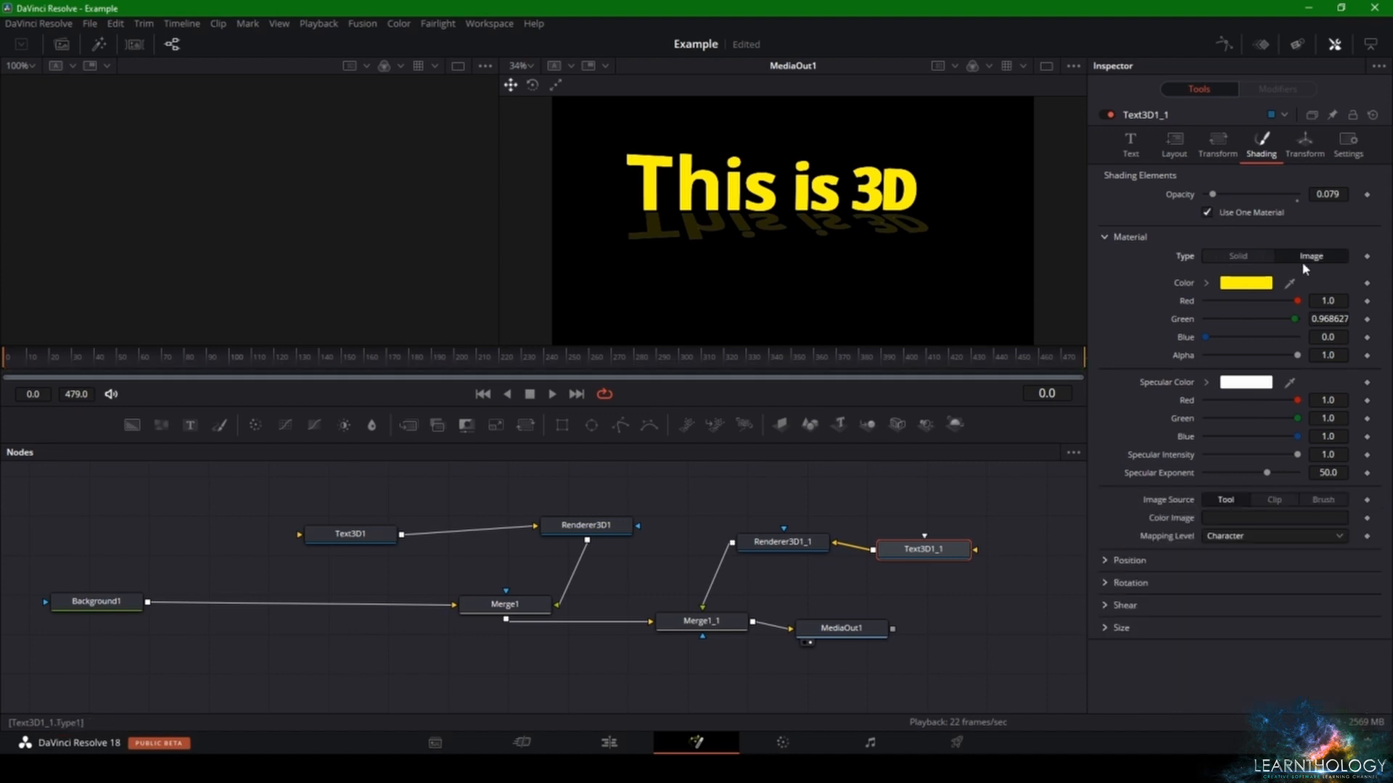
{"action": "left_click", "coordinate": [1252, 257]}
{"action": "left_click_drag", "start_coordinate": [1206, 337], "coordinate": [1280, 319]}
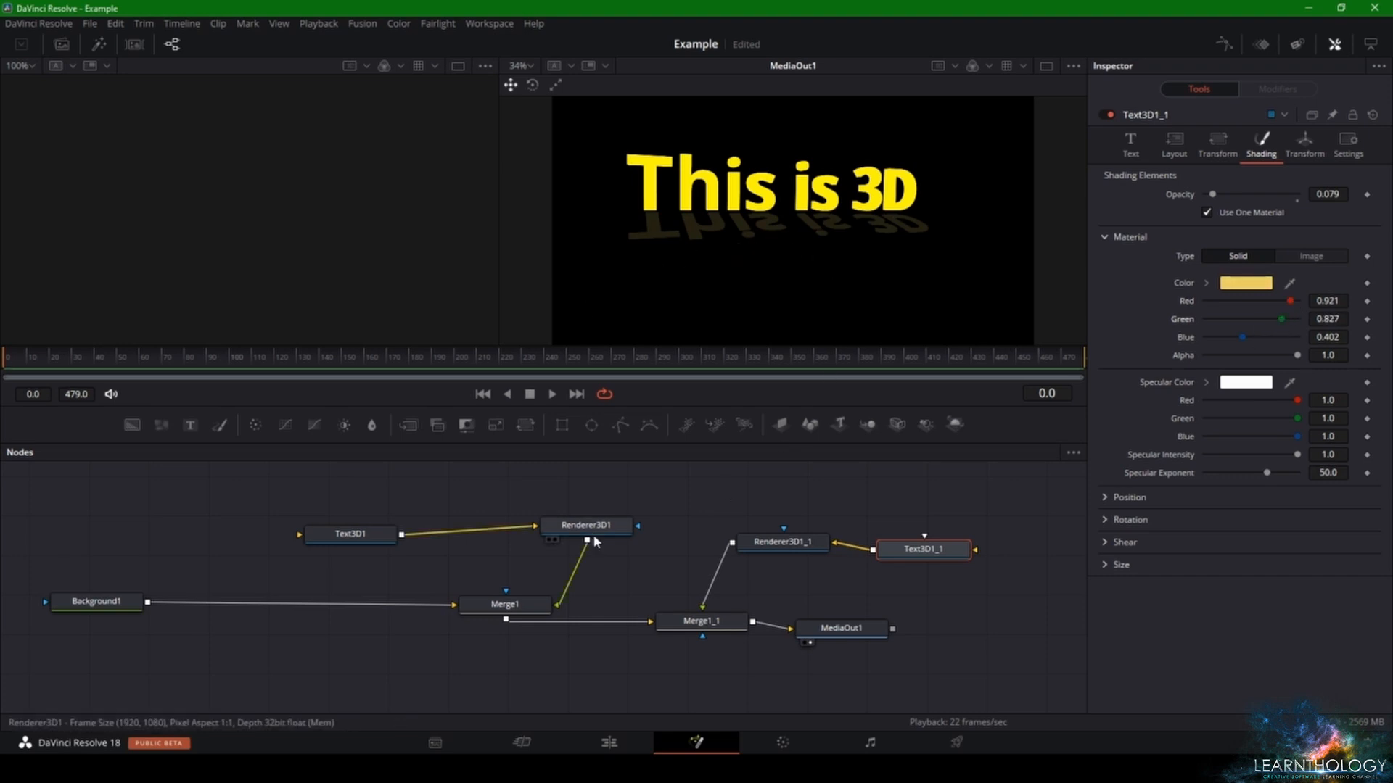
- Set the Background1 color to light grey #d6d6d6 and briefly play the composition
{"action": "left_click", "coordinate": [119, 610]}
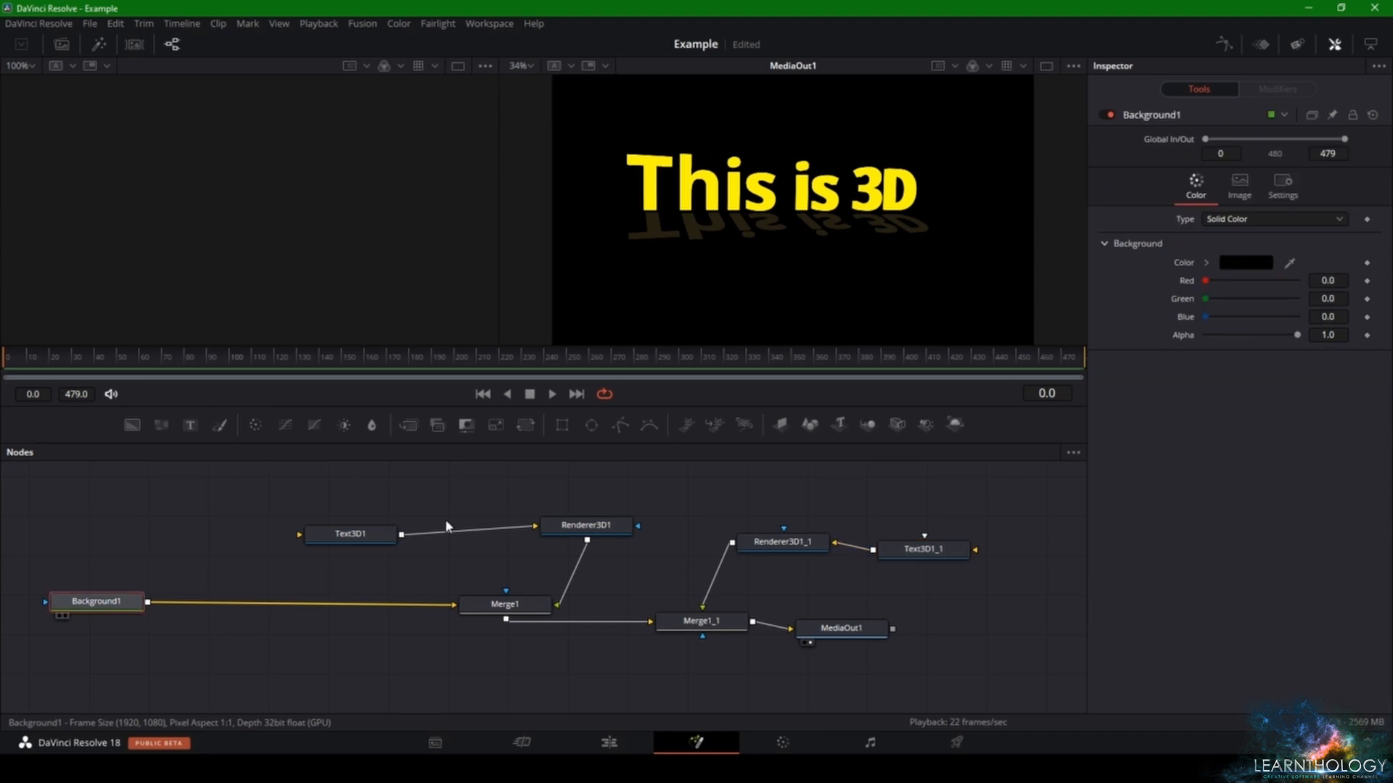
{"action": "left_click_drag", "start_coordinate": [1206, 286], "coordinate": [1255, 296]}
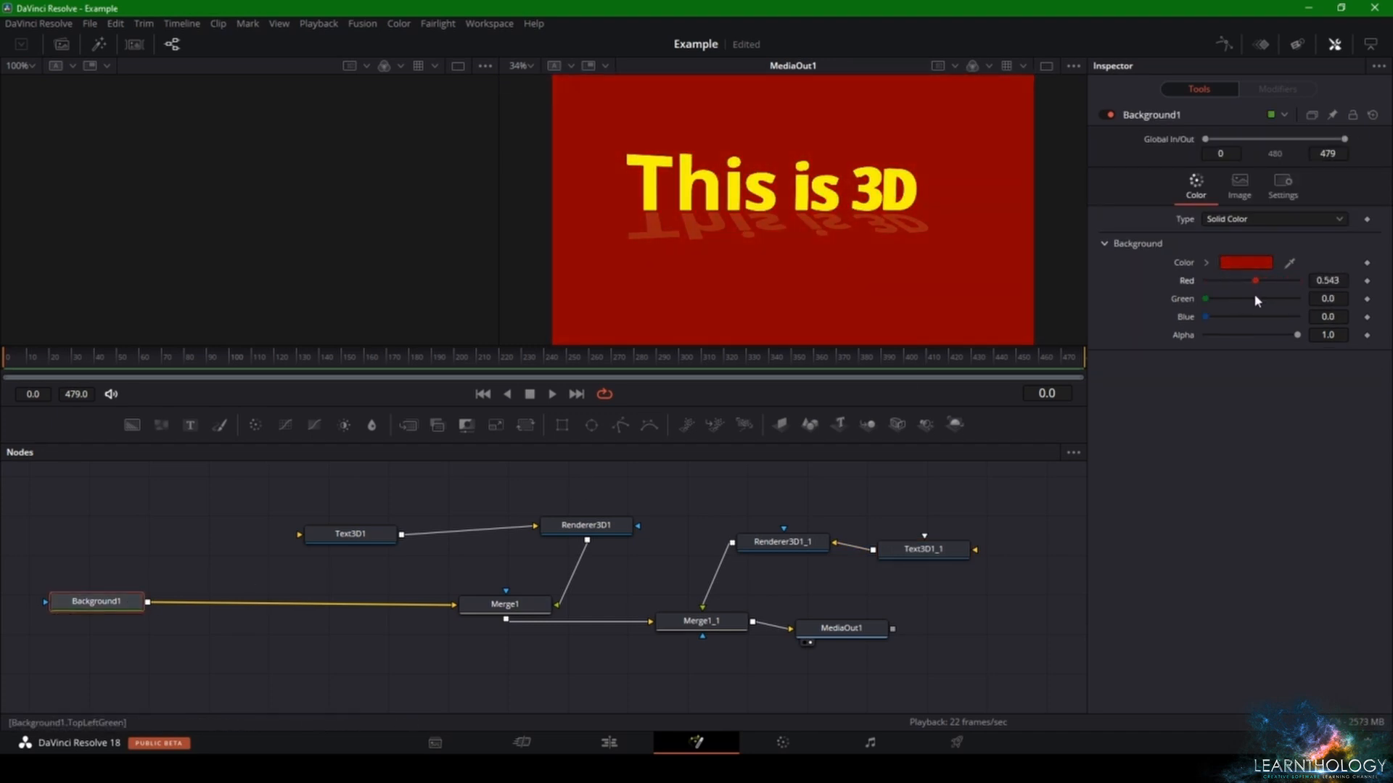
{"action": "double_click", "coordinate": [1259, 280]}
{"action": "left_click", "coordinate": [1233, 264]}
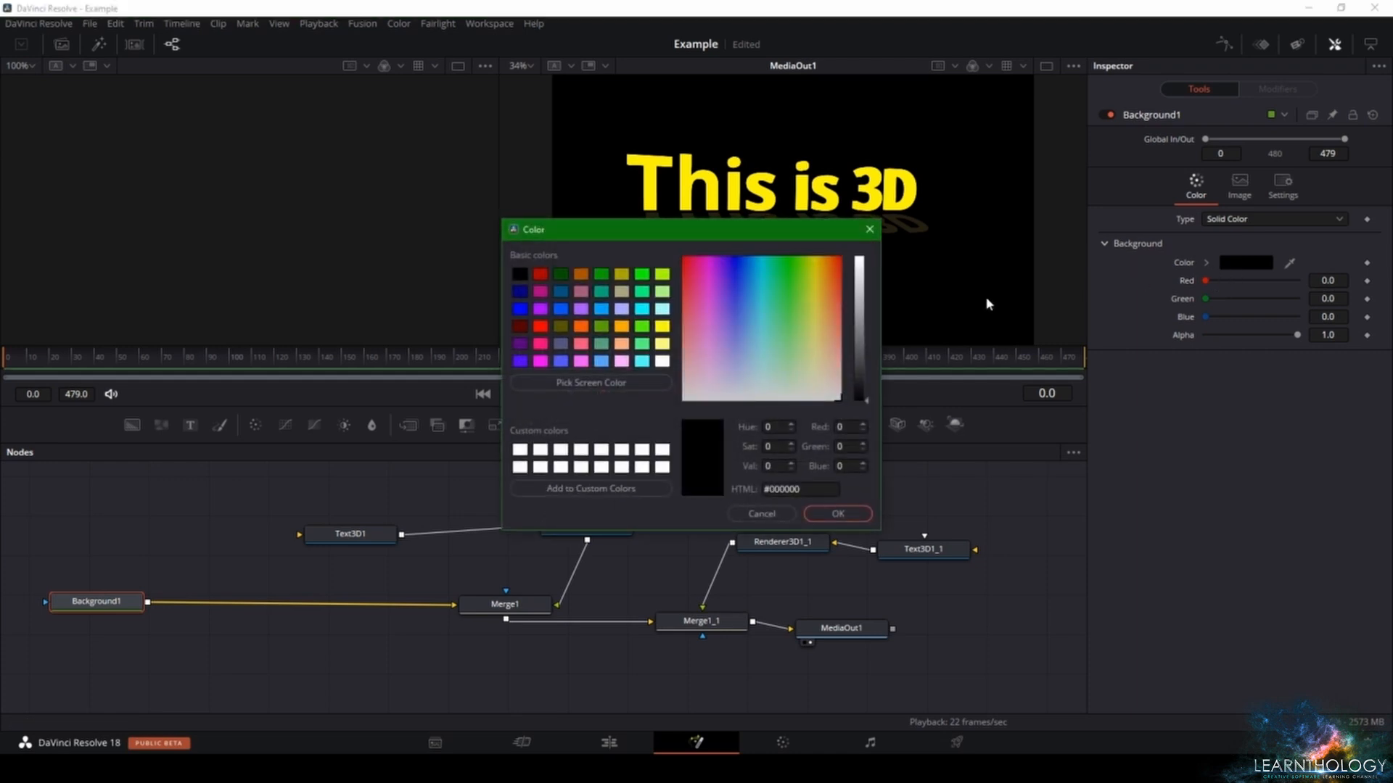
{"action": "left_click_drag", "start_coordinate": [816, 287], "coordinate": [830, 401]}
{"action": "left_click_drag", "start_coordinate": [862, 284], "coordinate": [861, 283]}
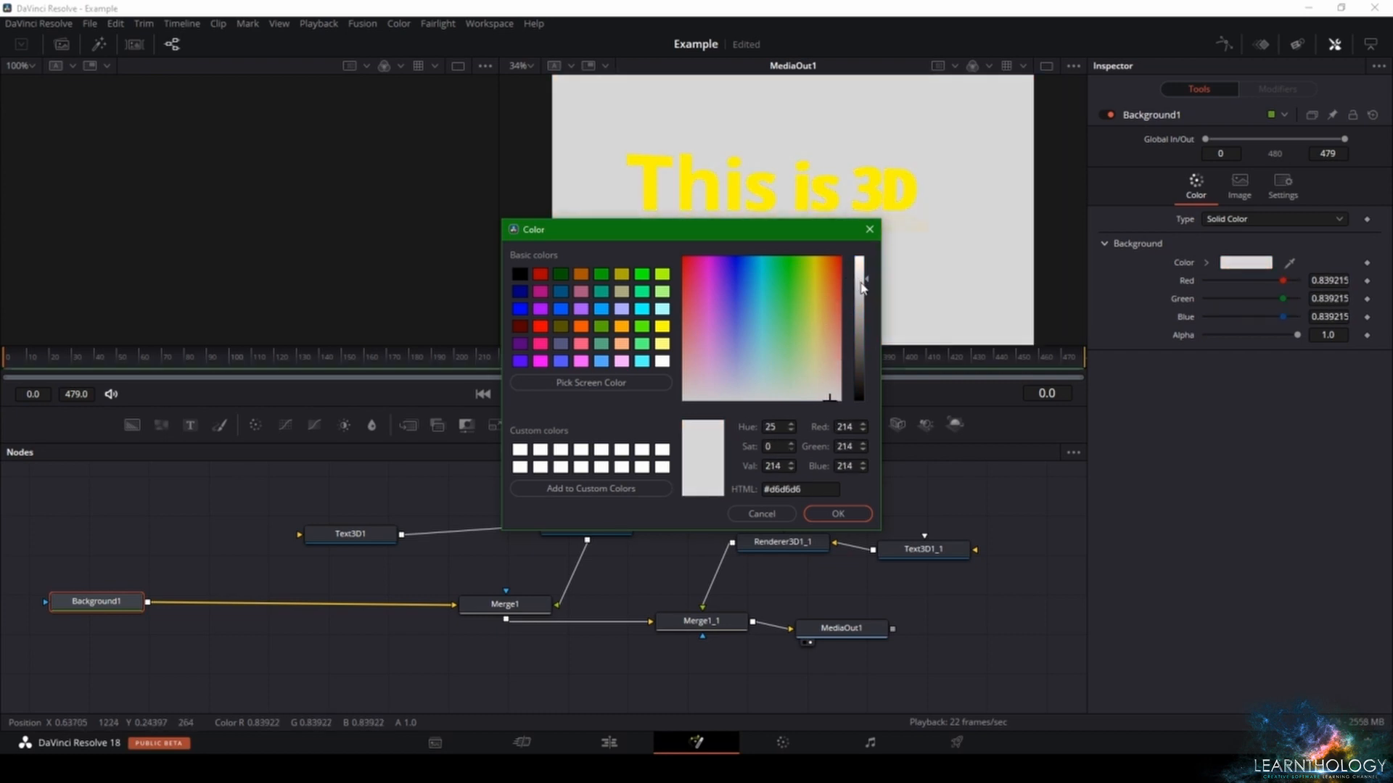
{"action": "left_click", "coordinate": [841, 514]}
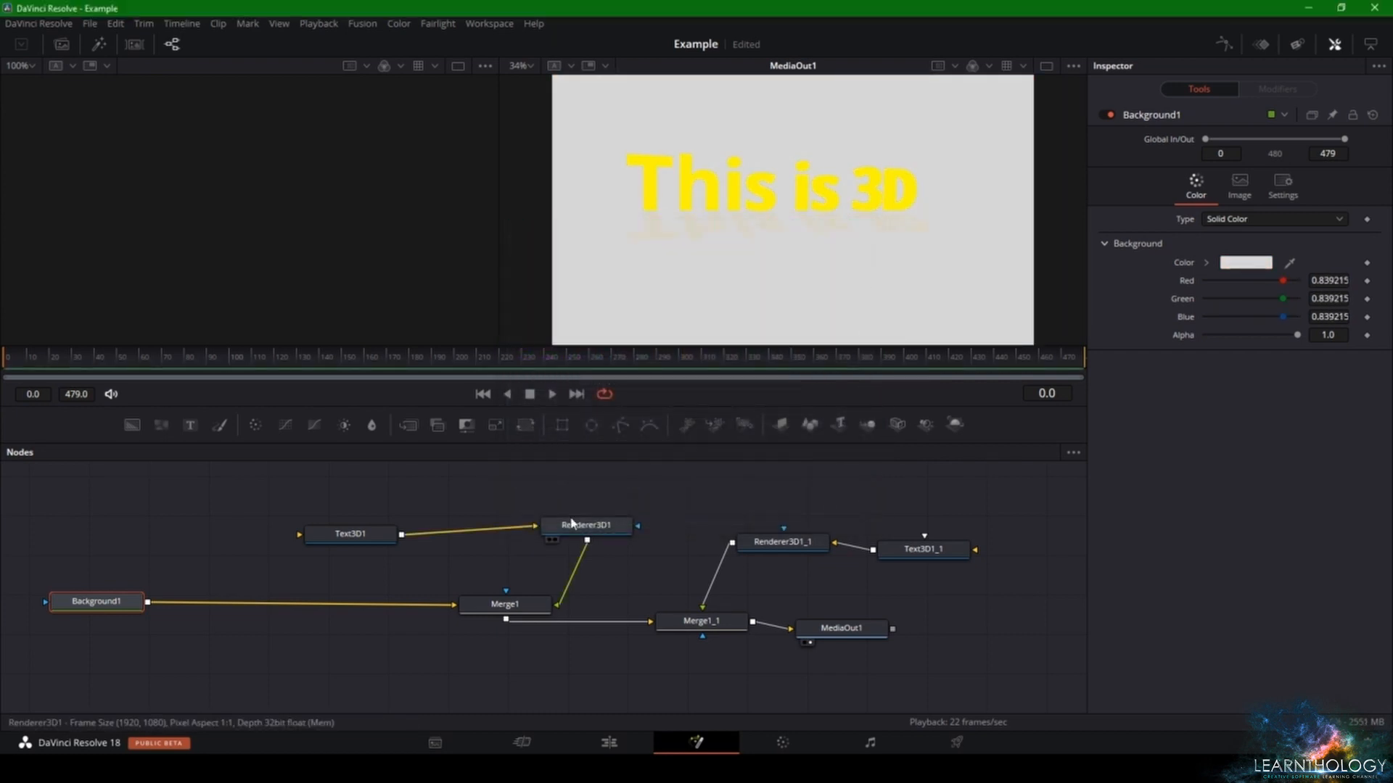
{"action": "key", "text": "space"}
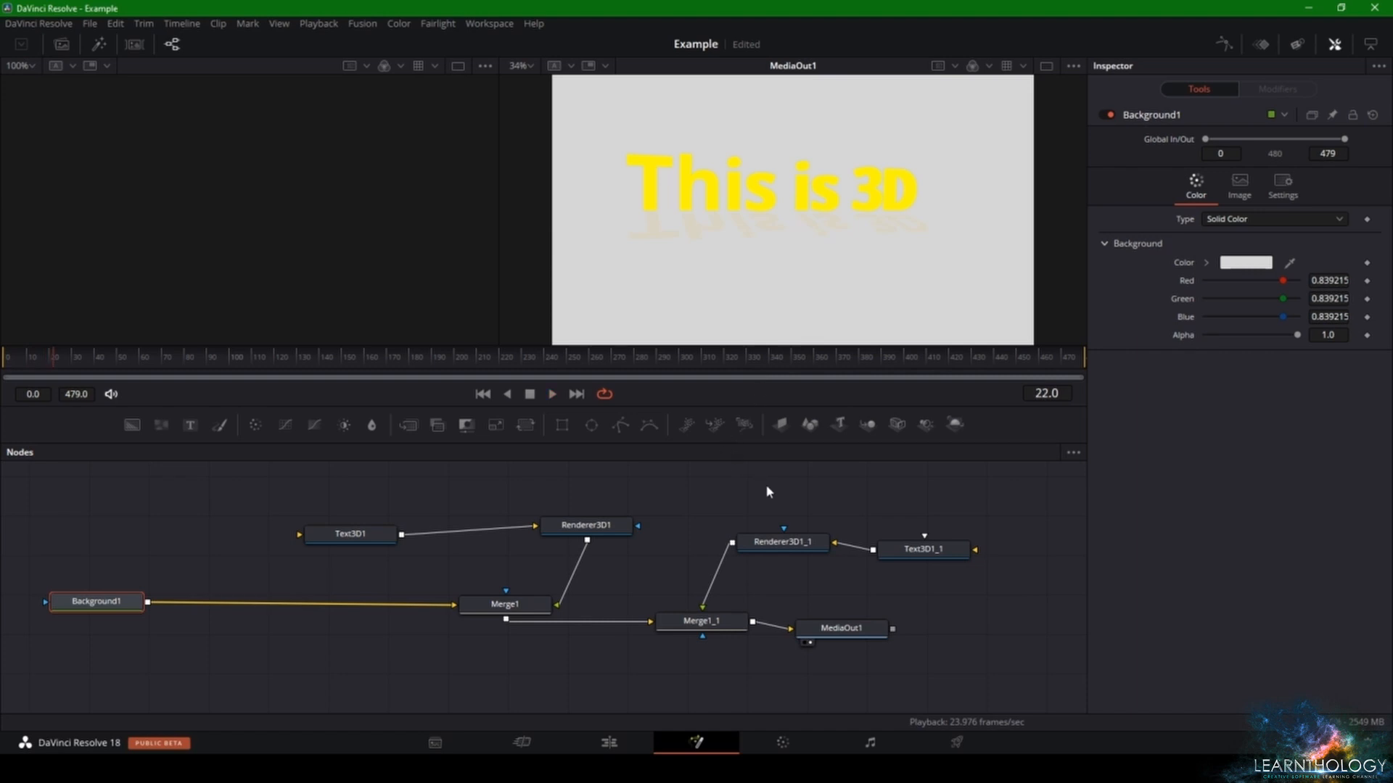
- Set the Text3D1_1 material color to red 1.0, green 1.0 and blue 0.157, and its opacity to 0.2
{"action": "left_click", "coordinate": [910, 552]}
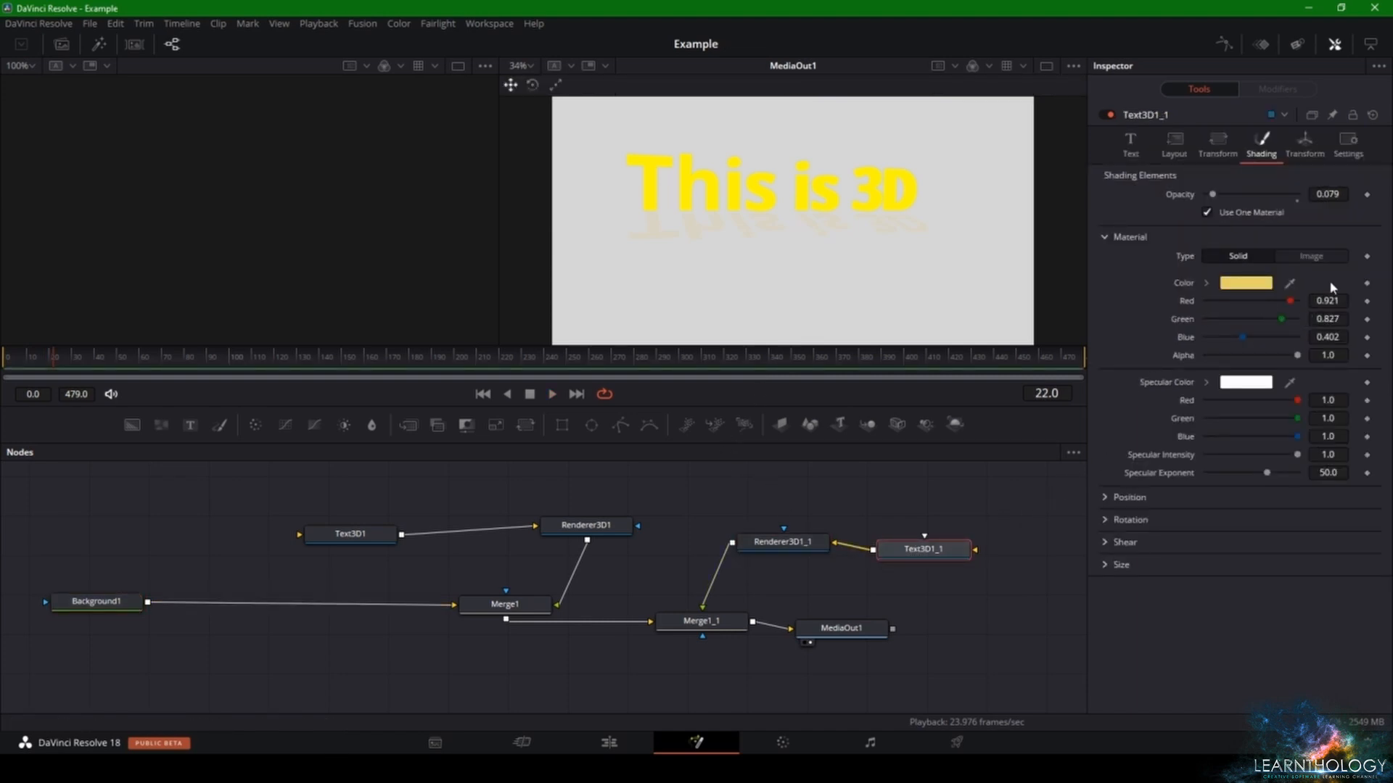
{"action": "left_click_drag", "start_coordinate": [1290, 300], "coordinate": [1271, 339]}
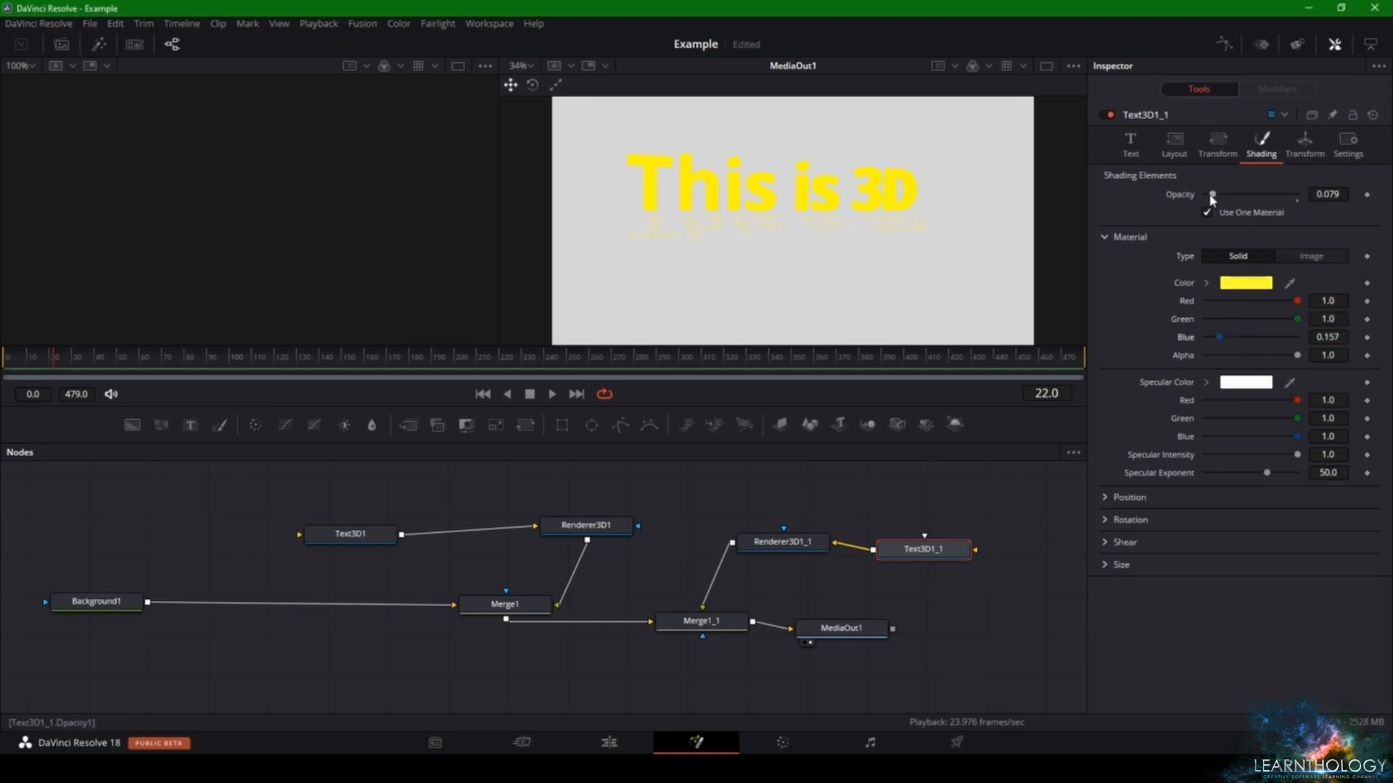
{"action": "left_click_drag", "start_coordinate": [1212, 194], "coordinate": [1225, 195]}
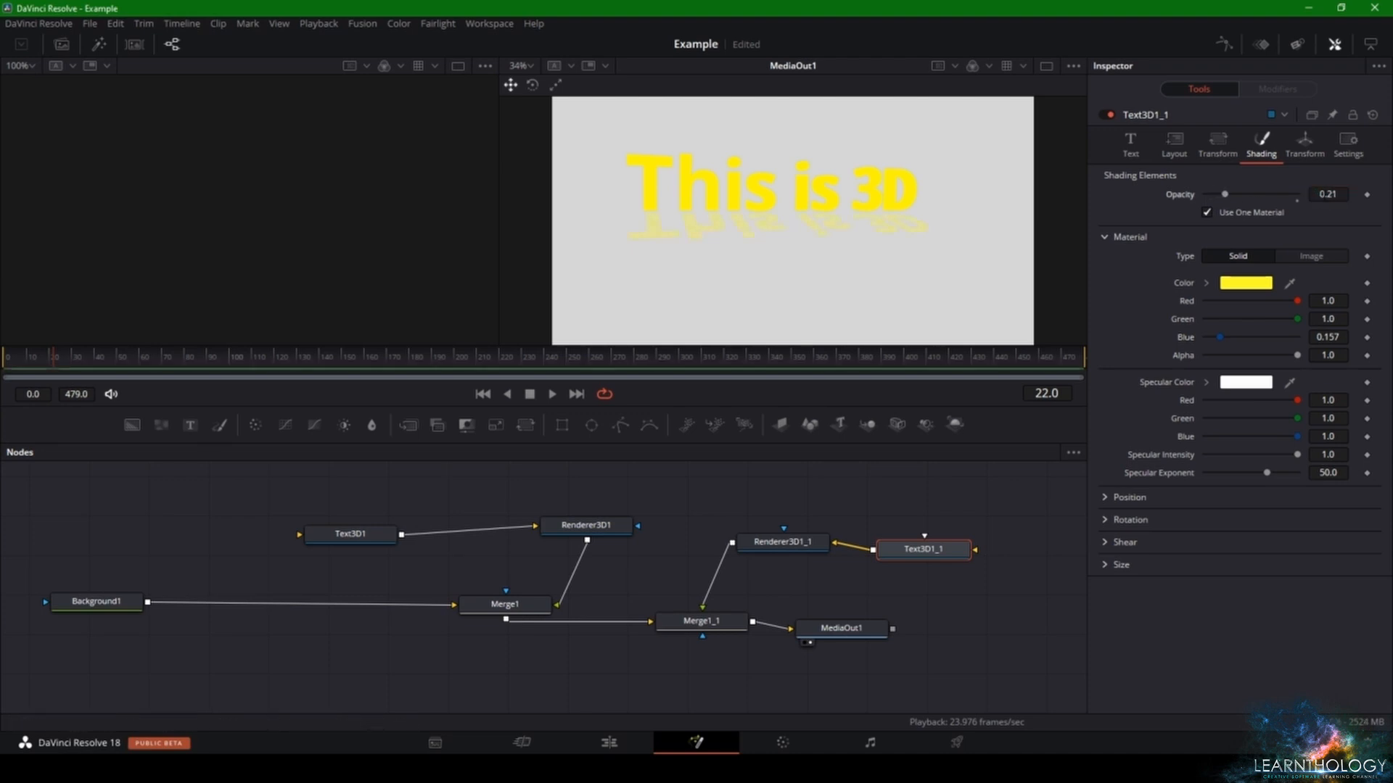
{"action": "left_click_drag", "start_coordinate": [1327, 195], "coordinate": [1320, 194]}
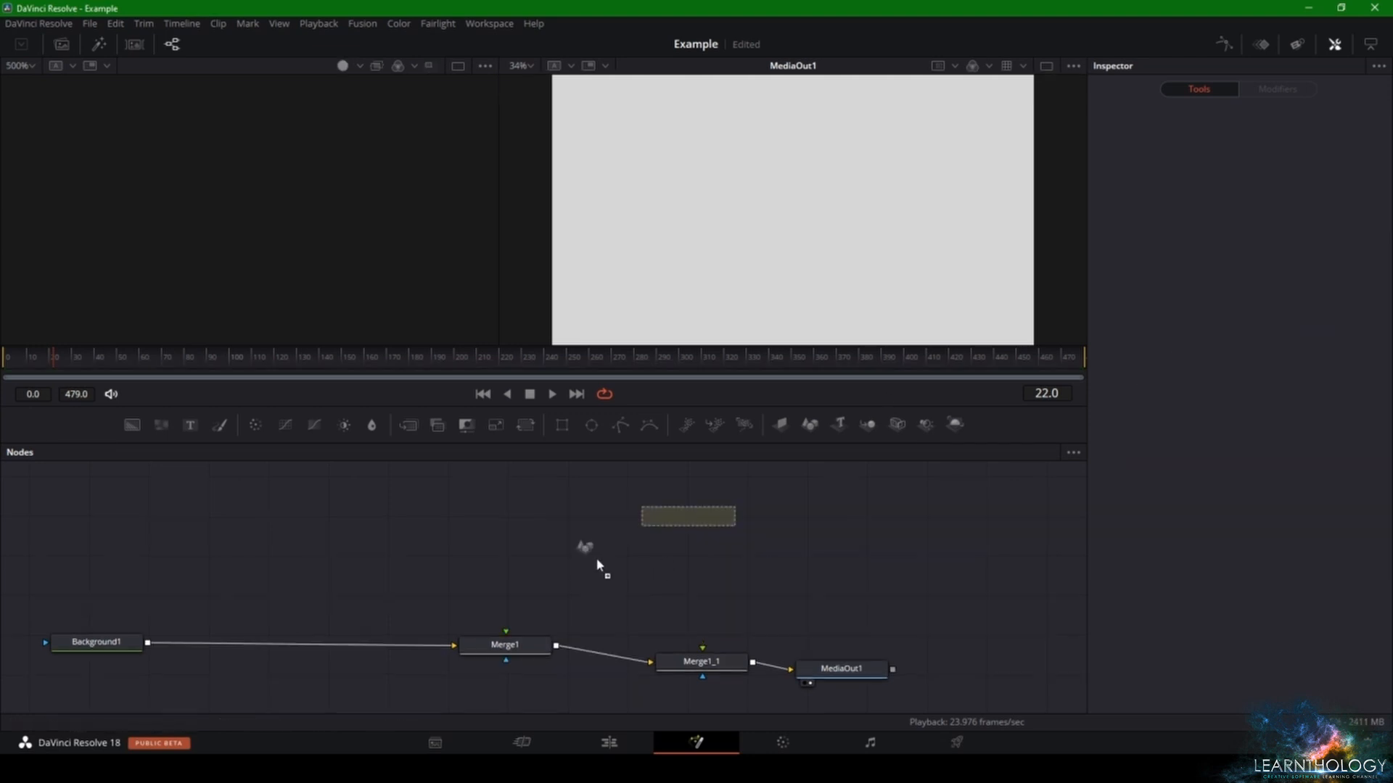
- Add a Shape3D plane and a Renderer3D node, and connect the shape through the renderer to Merge1's foreground input
{"action": "left_click", "coordinate": [401, 559]}
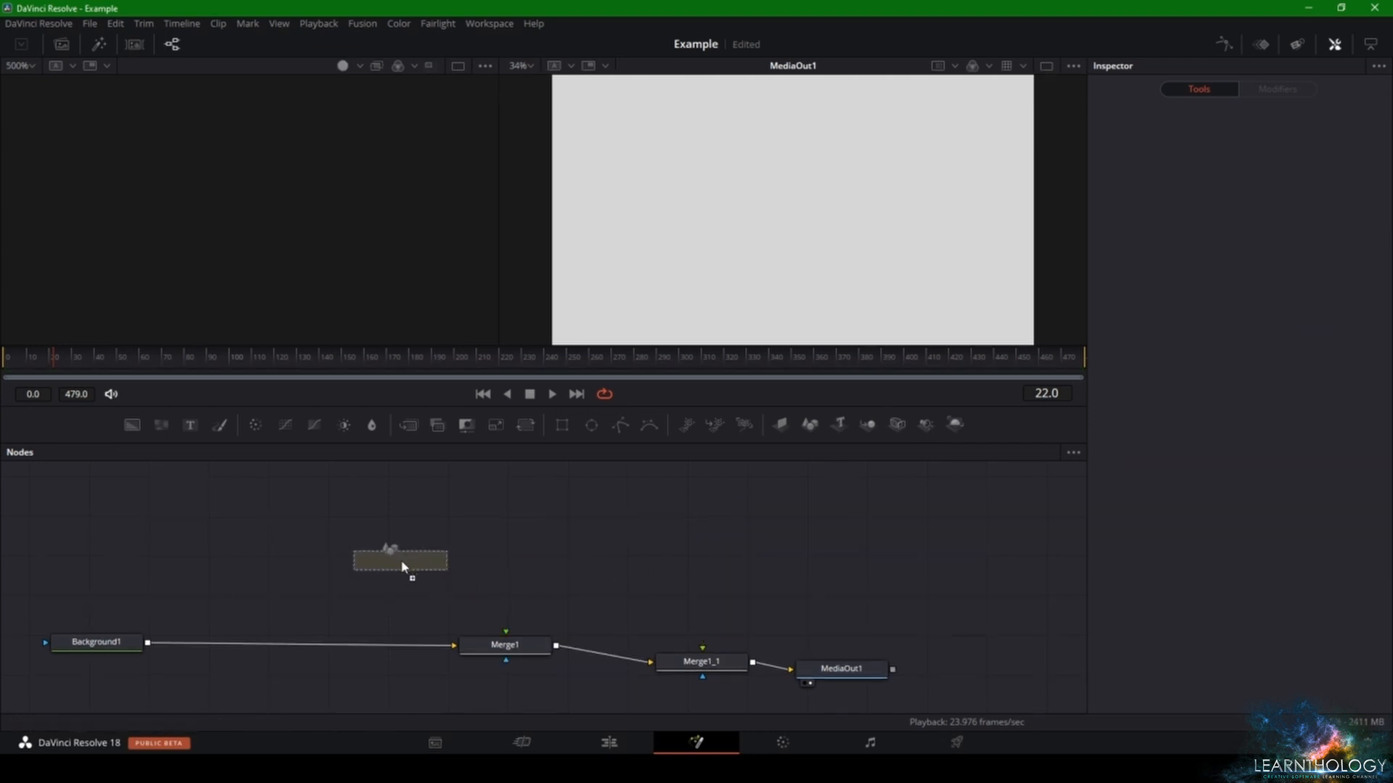
{"action": "left_click_drag", "start_coordinate": [392, 563], "coordinate": [336, 547]}
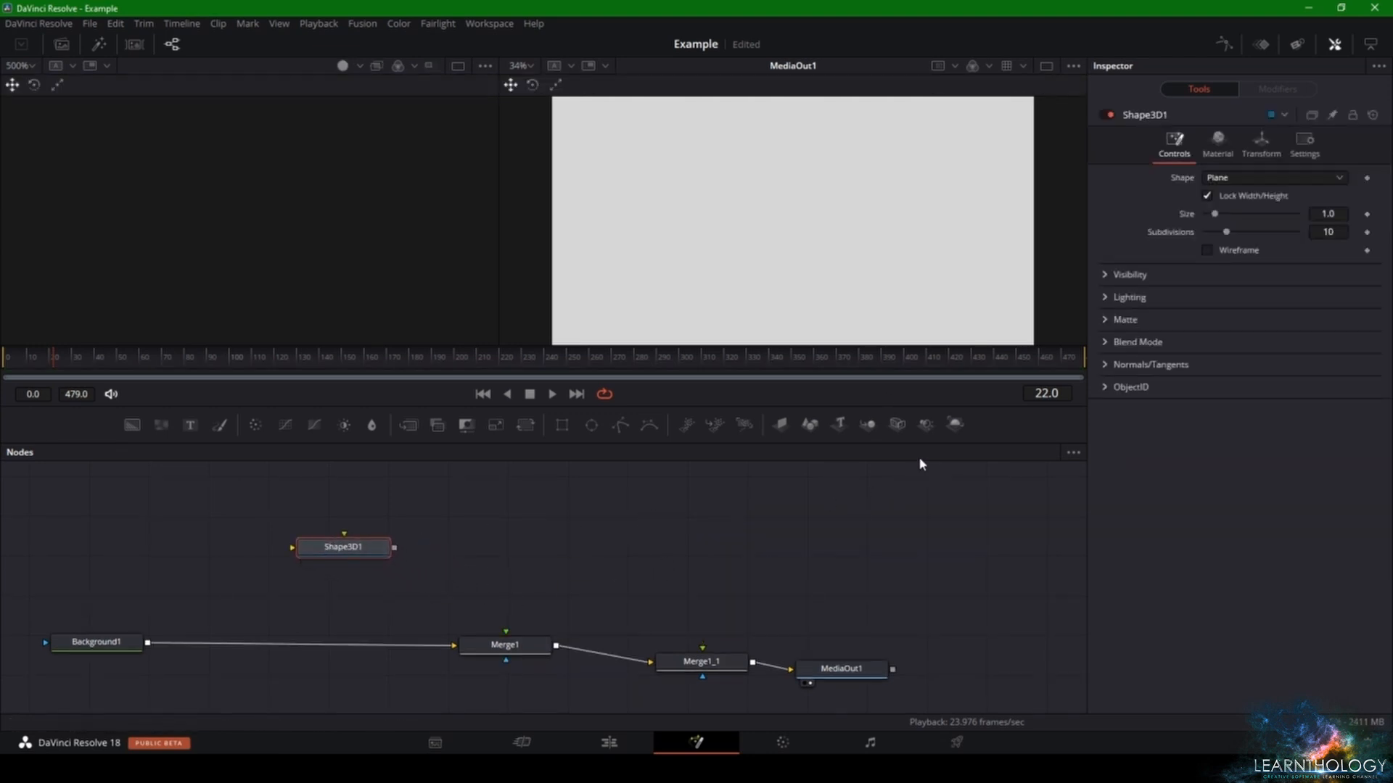
{"action": "left_click_drag", "start_coordinate": [955, 425], "coordinate": [528, 524]}
{"action": "left_click_drag", "start_coordinate": [393, 548], "coordinate": [479, 524]}
{"action": "left_click_drag", "start_coordinate": [579, 524], "coordinate": [505, 632]}
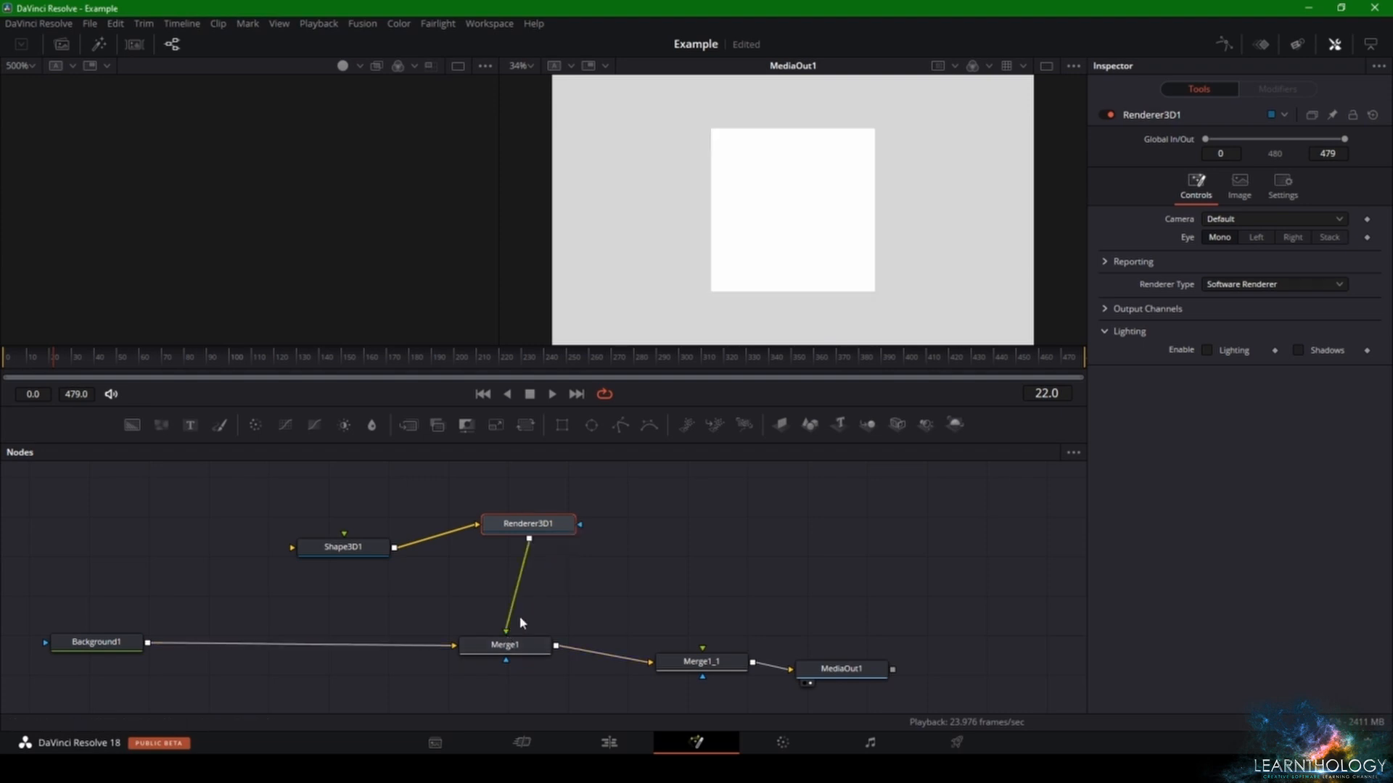
{"action": "left_click_drag", "start_coordinate": [559, 525], "coordinate": [578, 561]}
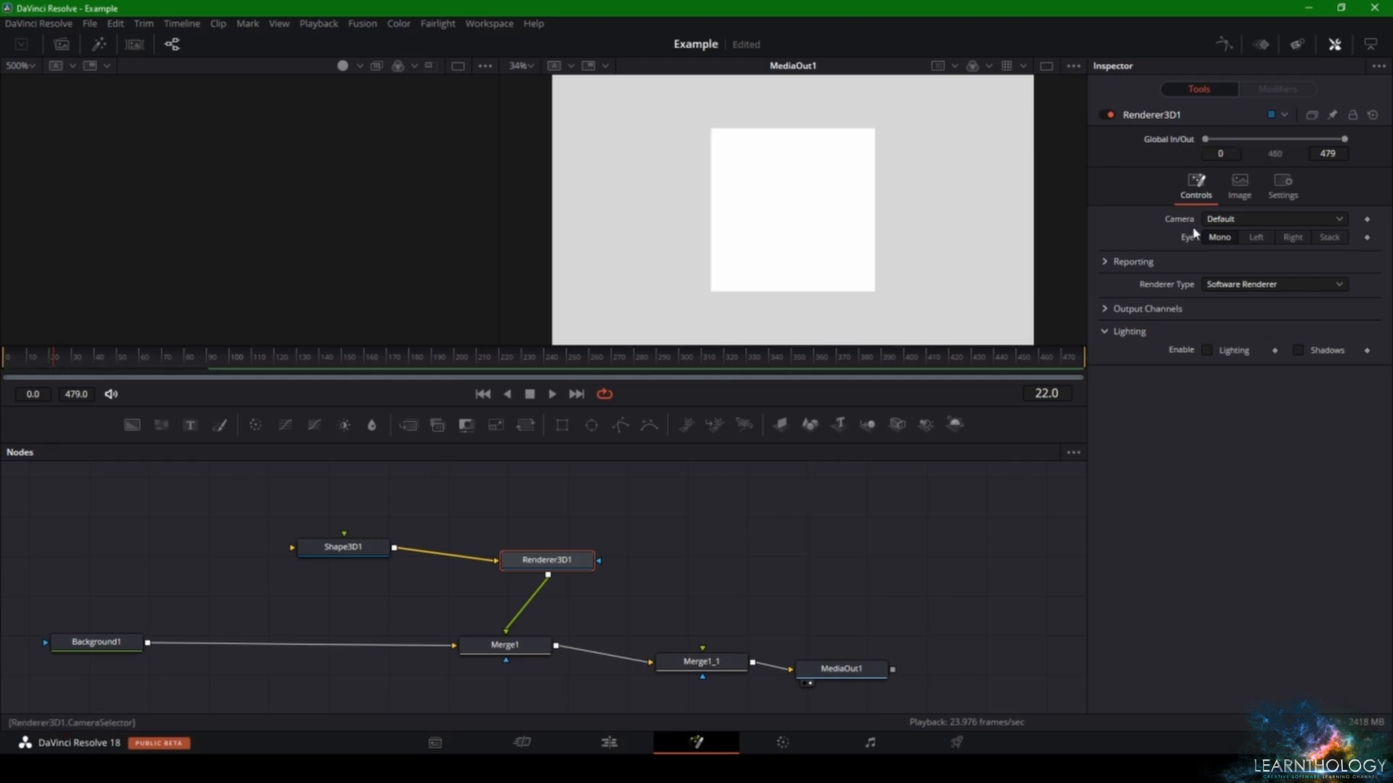
{"action": "left_click", "coordinate": [1235, 289]}
{"action": "left_click", "coordinate": [1235, 289]}
{"action": "left_click", "coordinate": [1239, 185]}
{"action": "left_click", "coordinate": [1196, 185]}
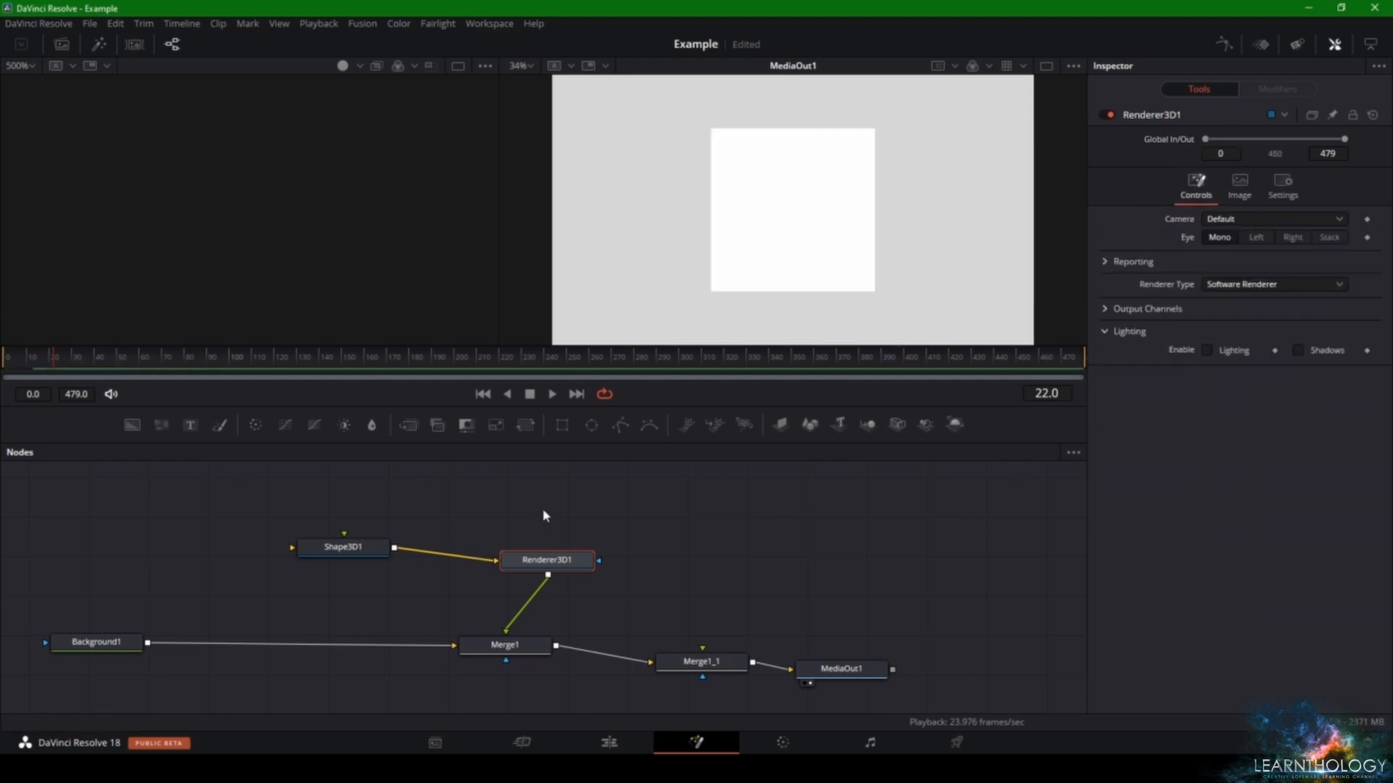
- Change Shape3D1 to a cube, set its Y translation to -0.087, and rotate it to X -49.6 and Y -36.5
{"action": "left_click", "coordinate": [363, 547]}
{"action": "left_click", "coordinate": [1235, 174]}
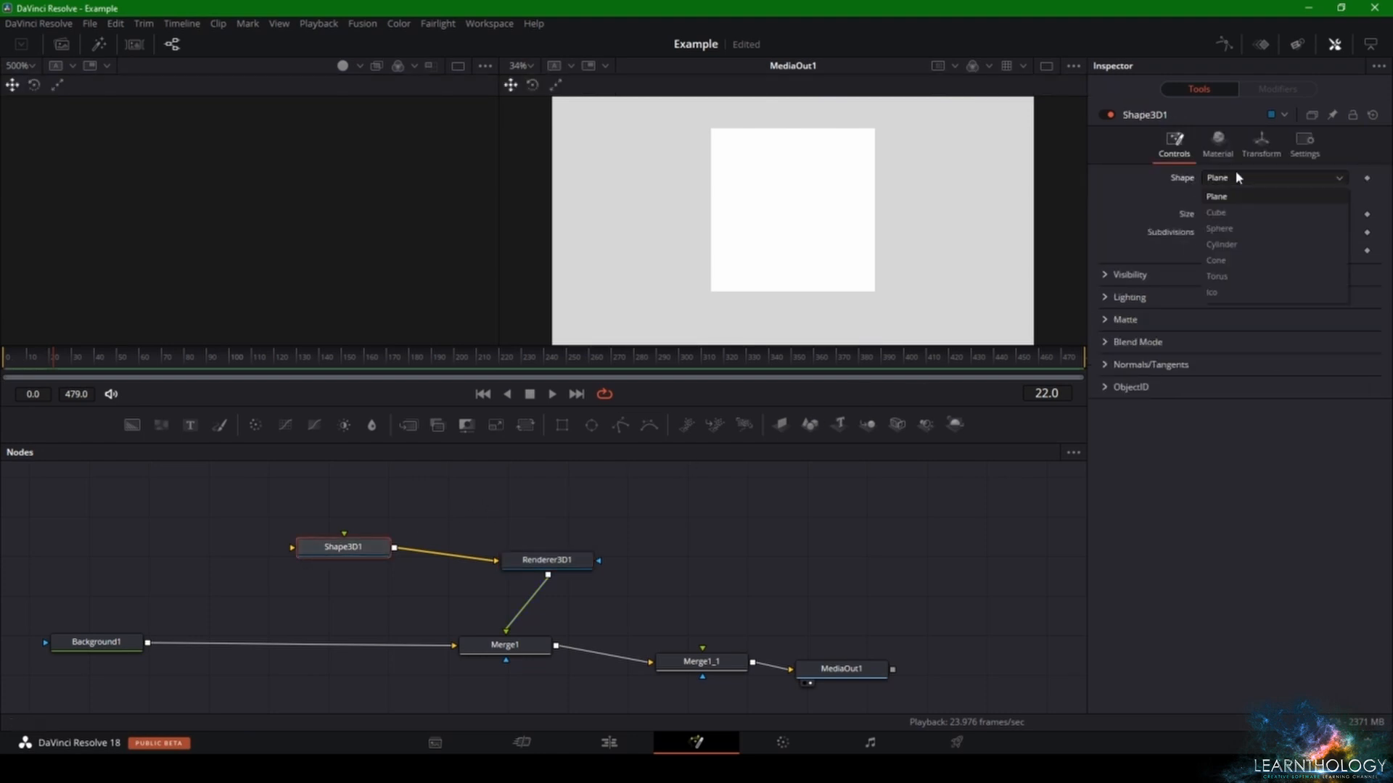
{"action": "left_click", "coordinate": [1233, 194]}
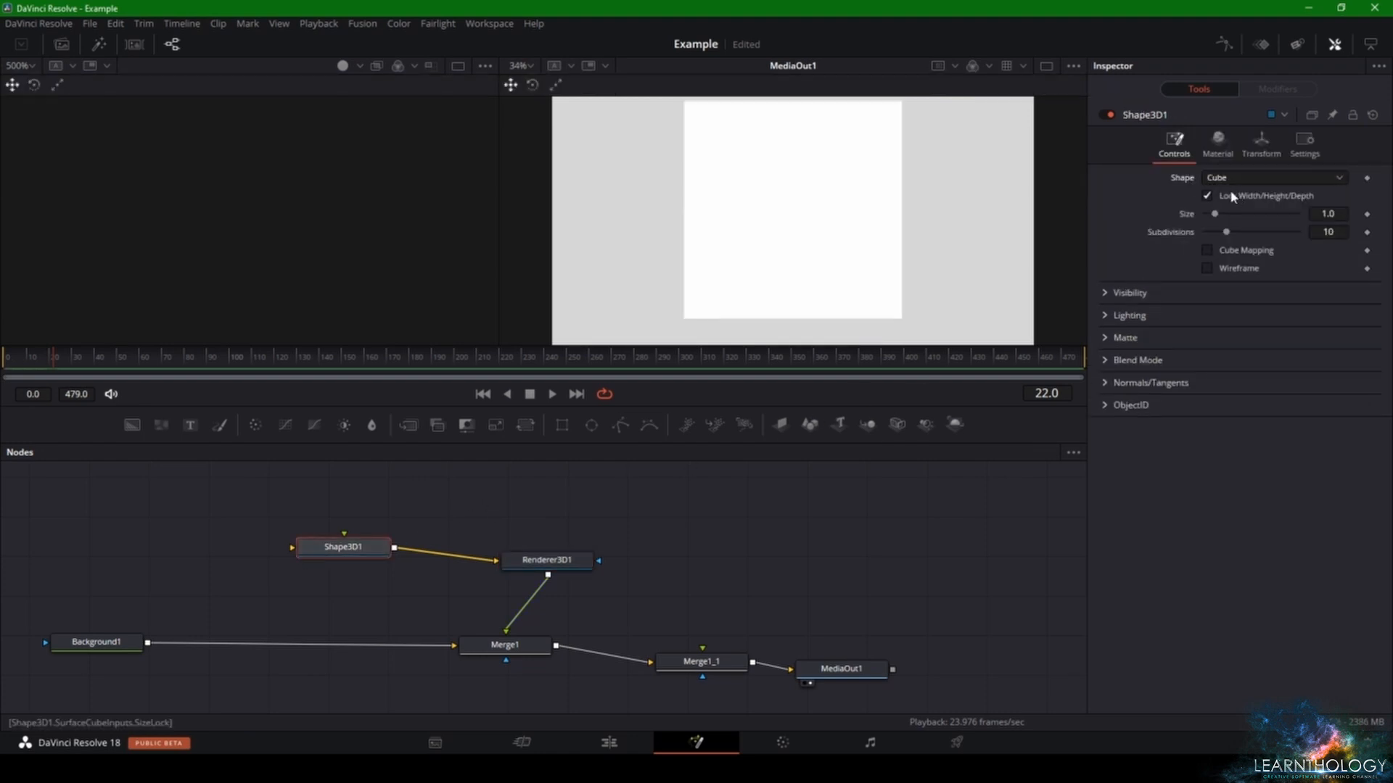
{"action": "left_click", "coordinate": [1218, 142]}
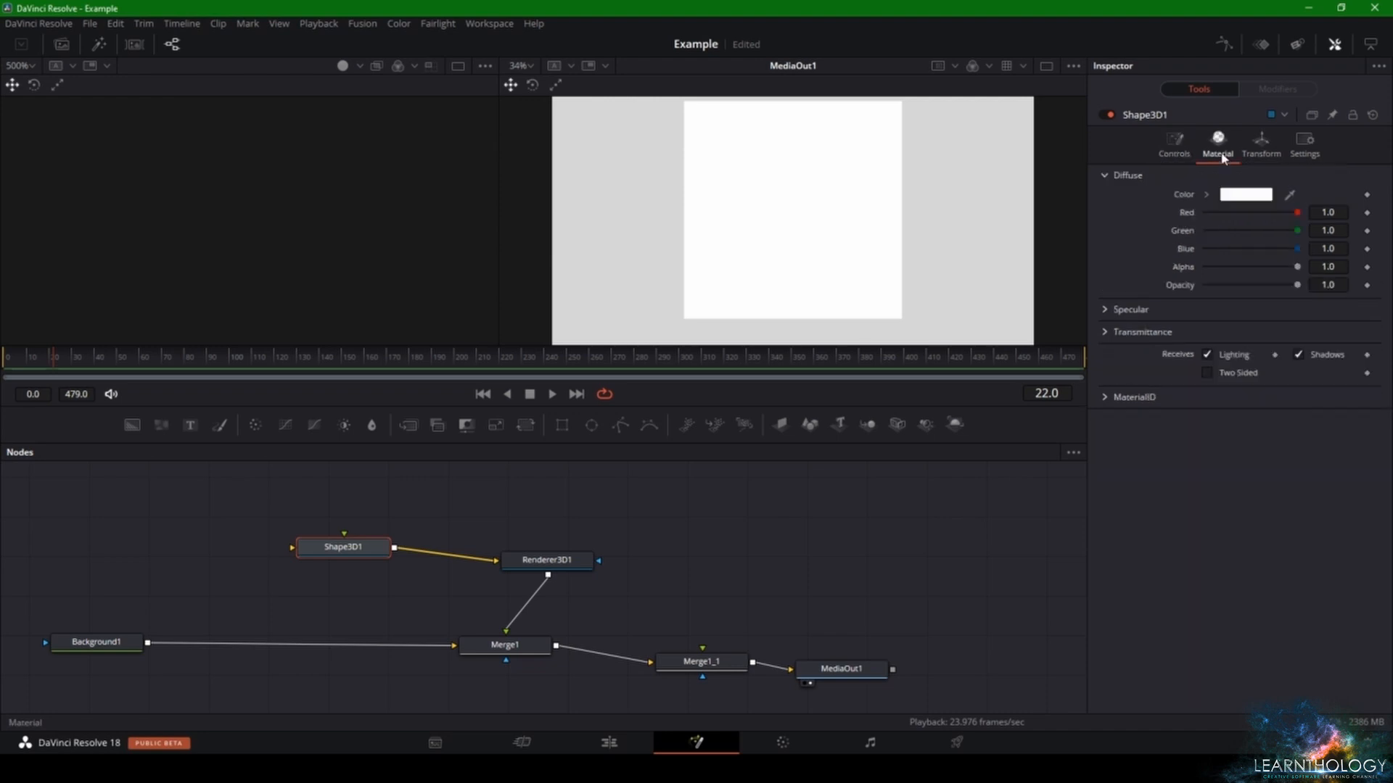
{"action": "left_click", "coordinate": [1261, 142]}
{"action": "left_click_drag", "start_coordinate": [1262, 215], "coordinate": [1258, 215]}
{"action": "mouse_move", "coordinate": [1244, 306]}
{"action": "left_mouse_down"}
{"action": "mouse_move", "coordinate": [1230, 317]}
{"action": "mouse_move", "coordinate": [1246, 312]}
{"action": "mouse_move", "coordinate": [1230, 289]}
{"action": "left_mouse_up"}
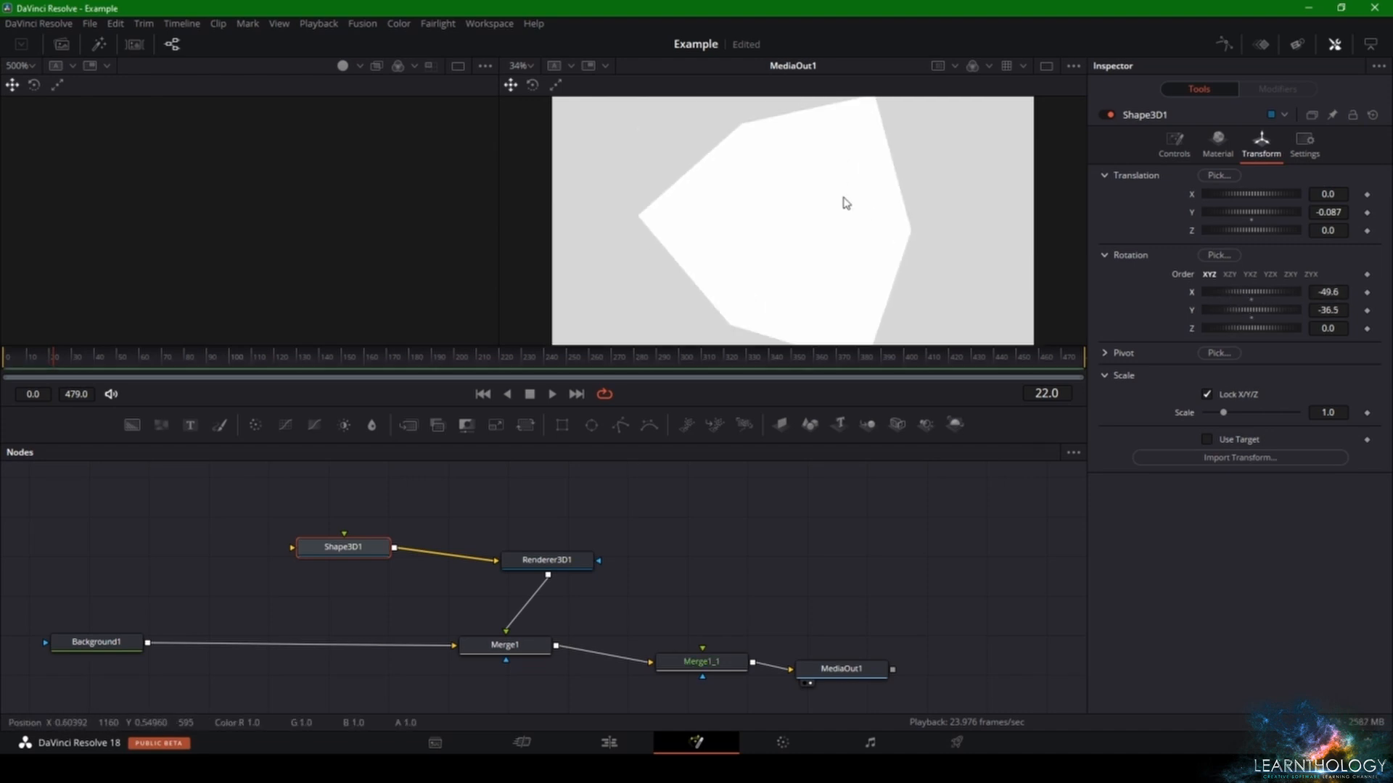
- Switch to a single viewer showing MediaOut1 and enlarge the viewer area above the node graph
{"action": "scroll", "coordinate": [855, 210], "scroll_direction": "down", "scroll_amount": 3}
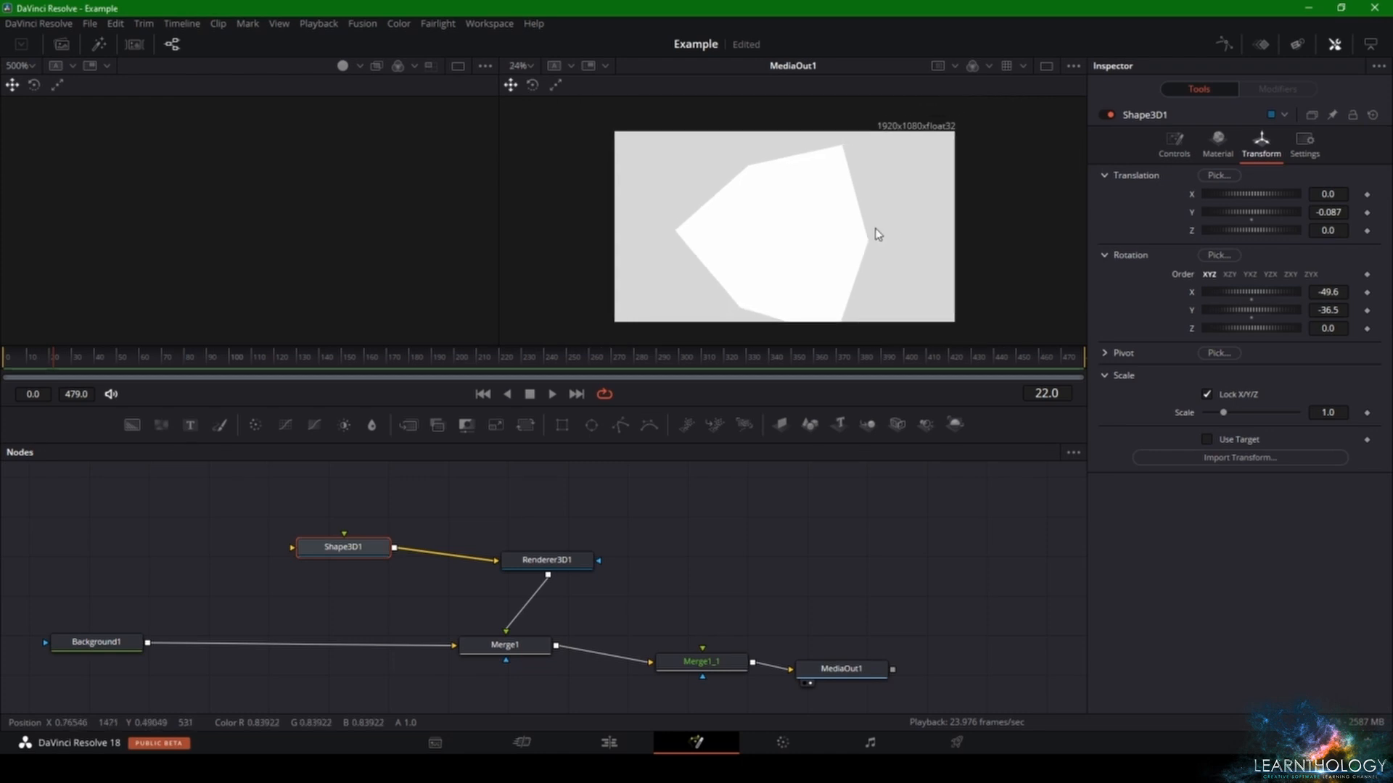
{"action": "left_click", "coordinate": [1046, 65]}
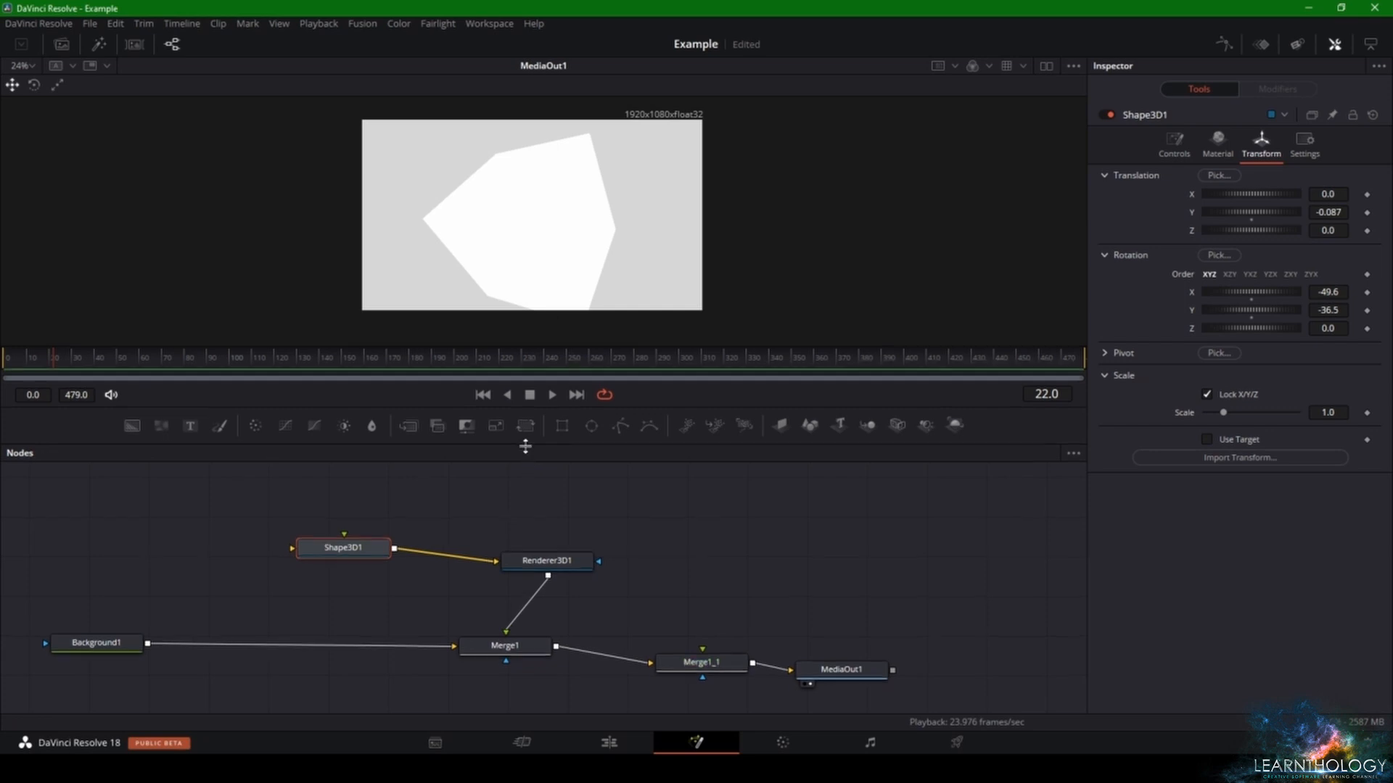
{"action": "left_click_drag", "start_coordinate": [523, 443], "coordinate": [532, 491]}
- Try a diffuse color of red 0.52, green 0.63 and blue 0.449 on the cube's material
{"action": "left_click", "coordinate": [1204, 147]}
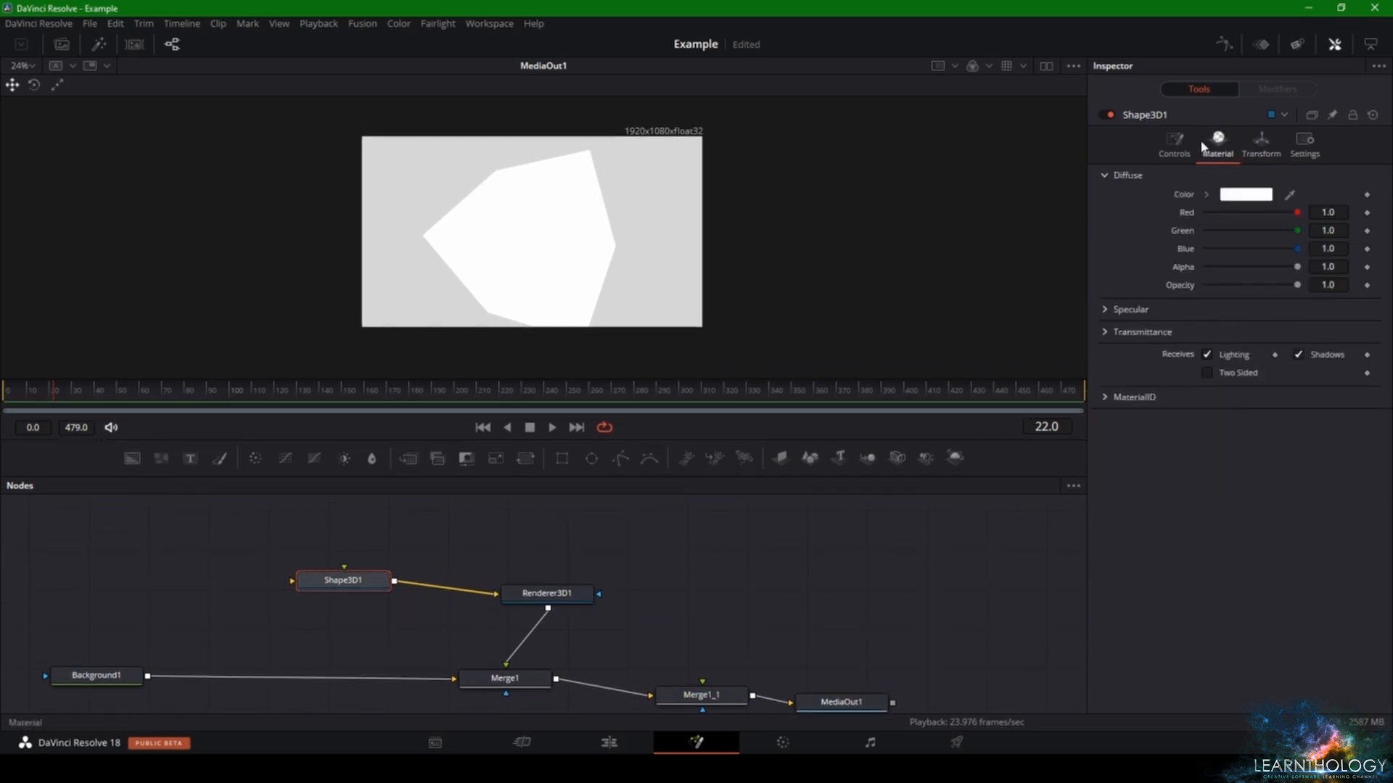
{"action": "left_click_drag", "start_coordinate": [1295, 212], "coordinate": [1244, 241]}
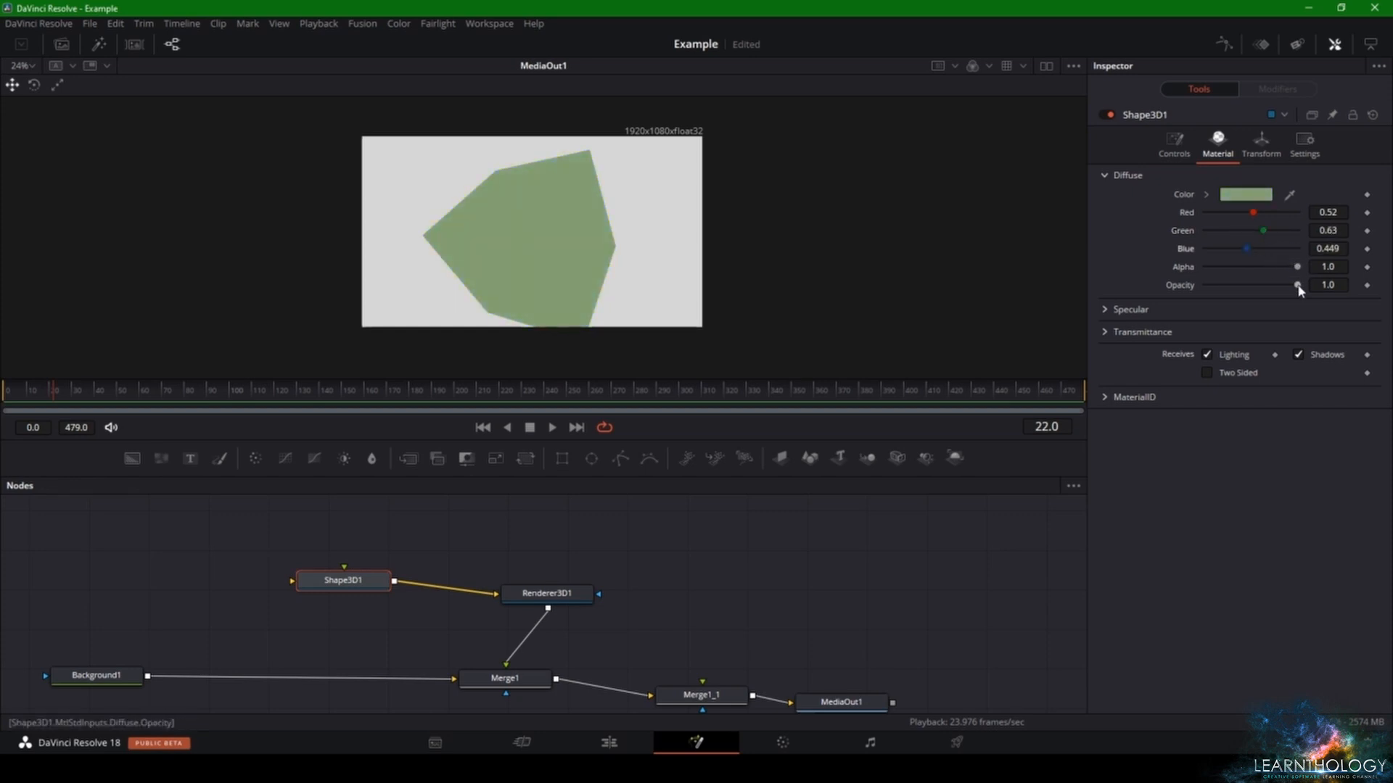
{"action": "mouse_move", "coordinate": [1297, 285]}
{"action": "left_mouse_down"}
{"action": "mouse_move", "coordinate": [1249, 268]}
{"action": "mouse_move", "coordinate": [1297, 267]}
{"action": "left_mouse_up"}
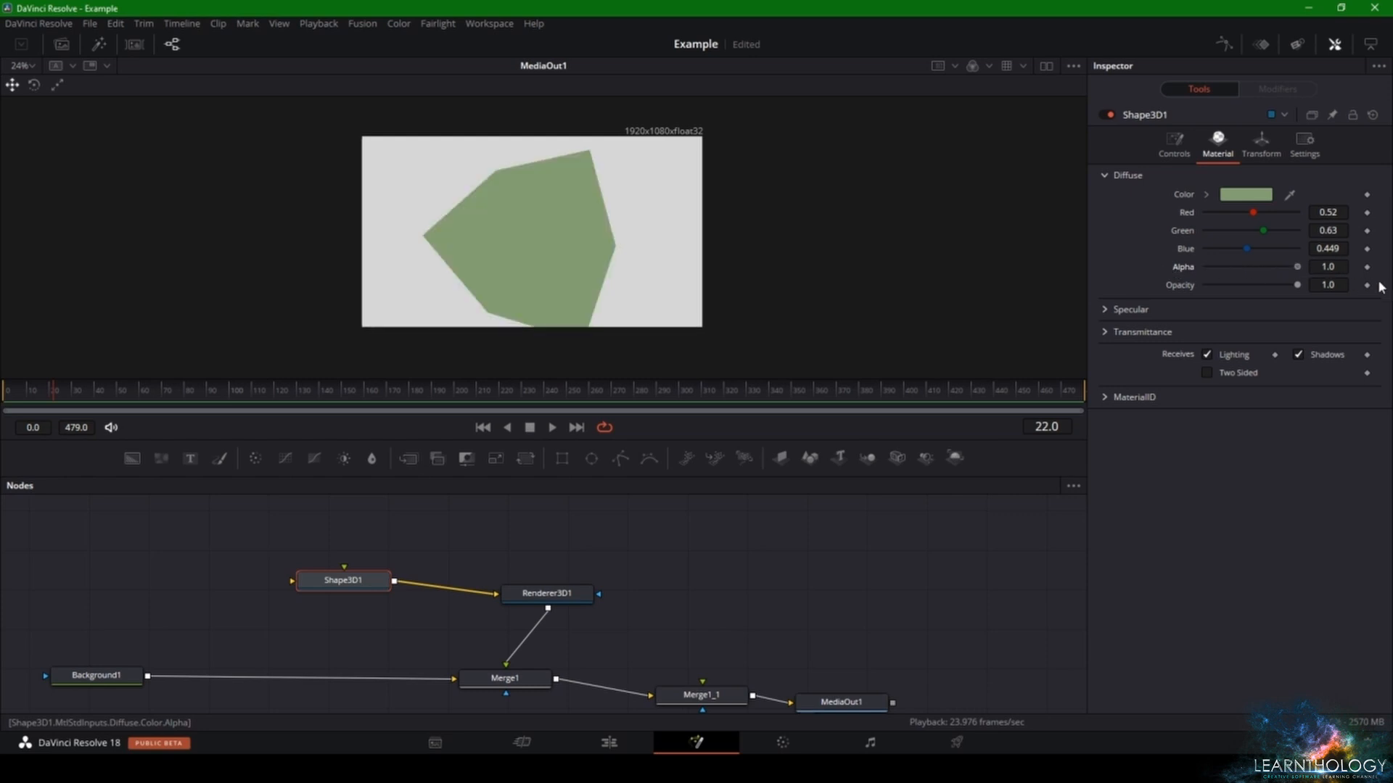
- Set the cube's diffuse color to yellow #f3ff05 and reduce its size to 0.76
{"action": "left_click", "coordinate": [1245, 195]}
{"action": "left_click_drag", "start_coordinate": [826, 265], "coordinate": [817, 257]}
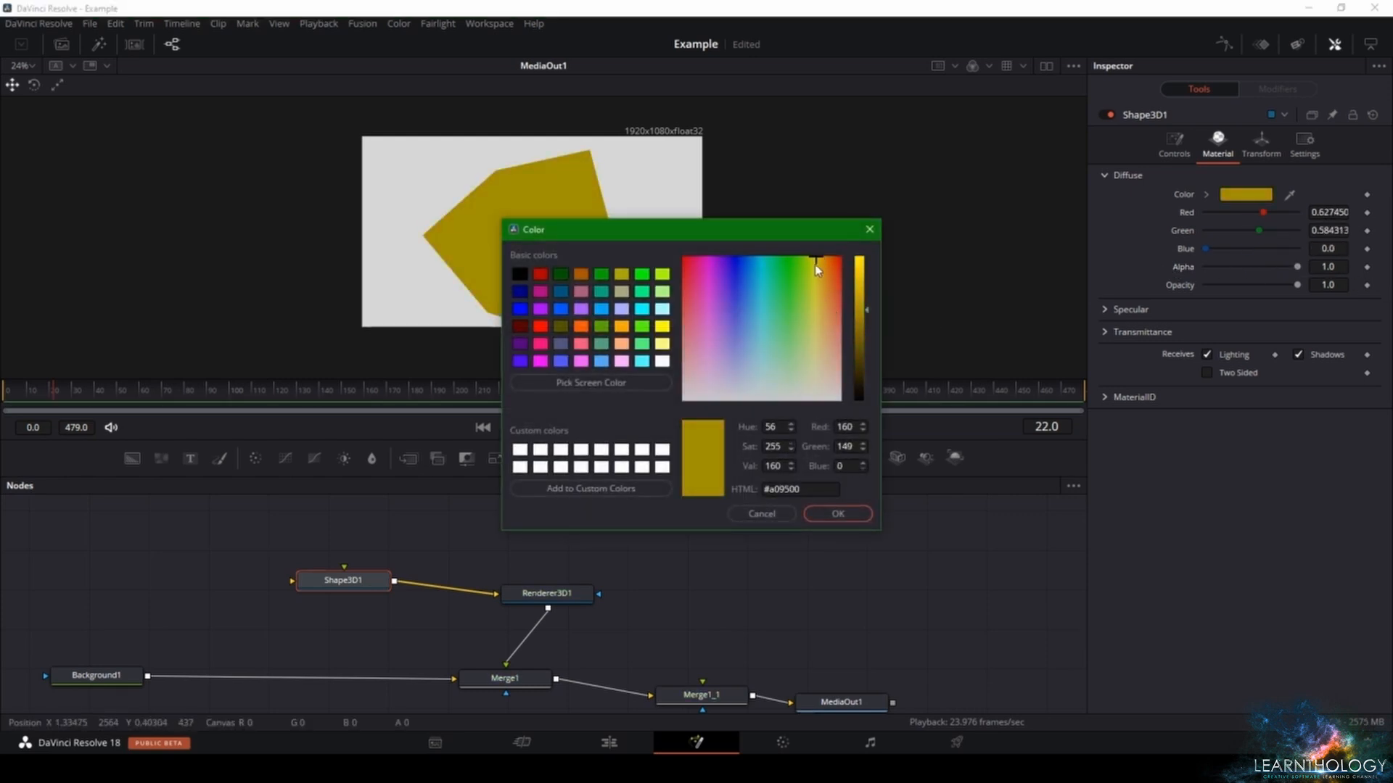
{"action": "left_click", "coordinate": [812, 259]}
{"action": "left_click_drag", "start_coordinate": [859, 310], "coordinate": [860, 258]}
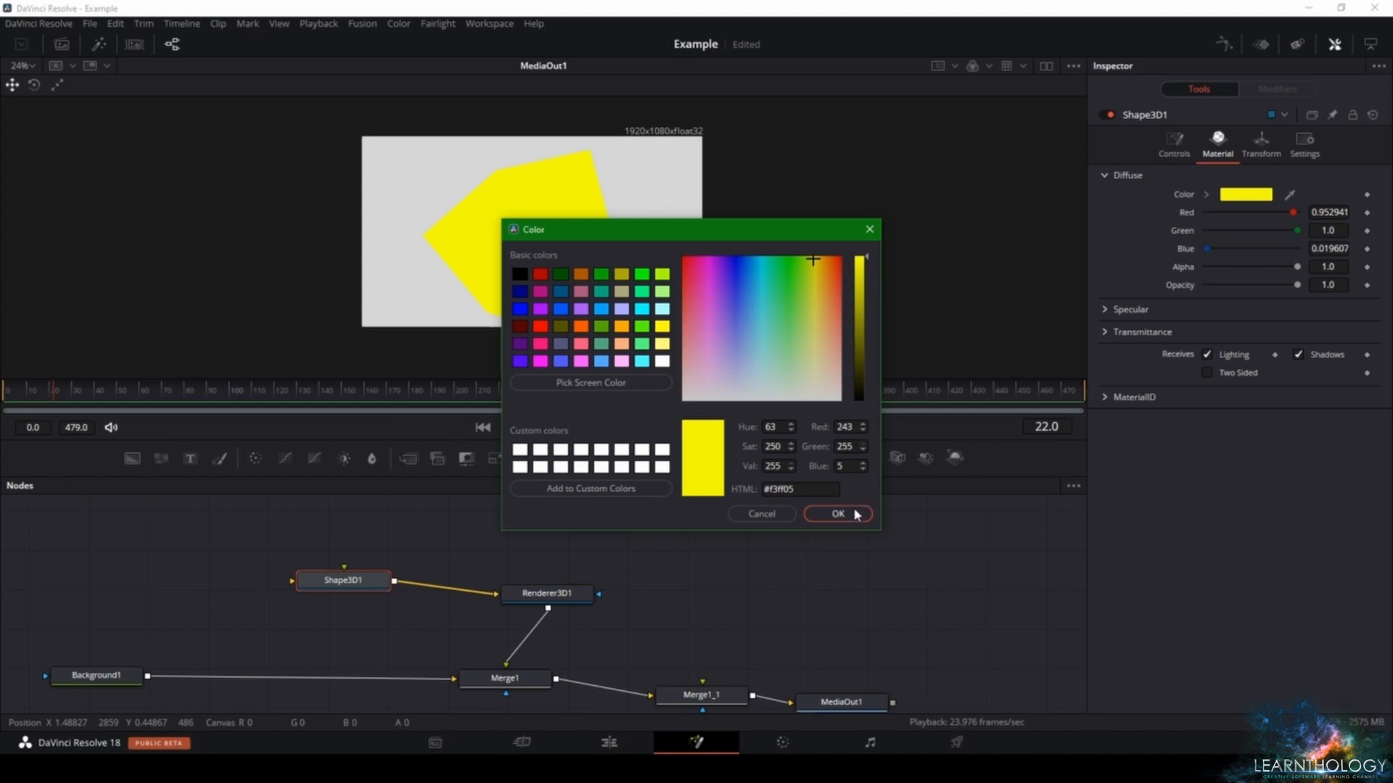
{"action": "left_click", "coordinate": [838, 513]}
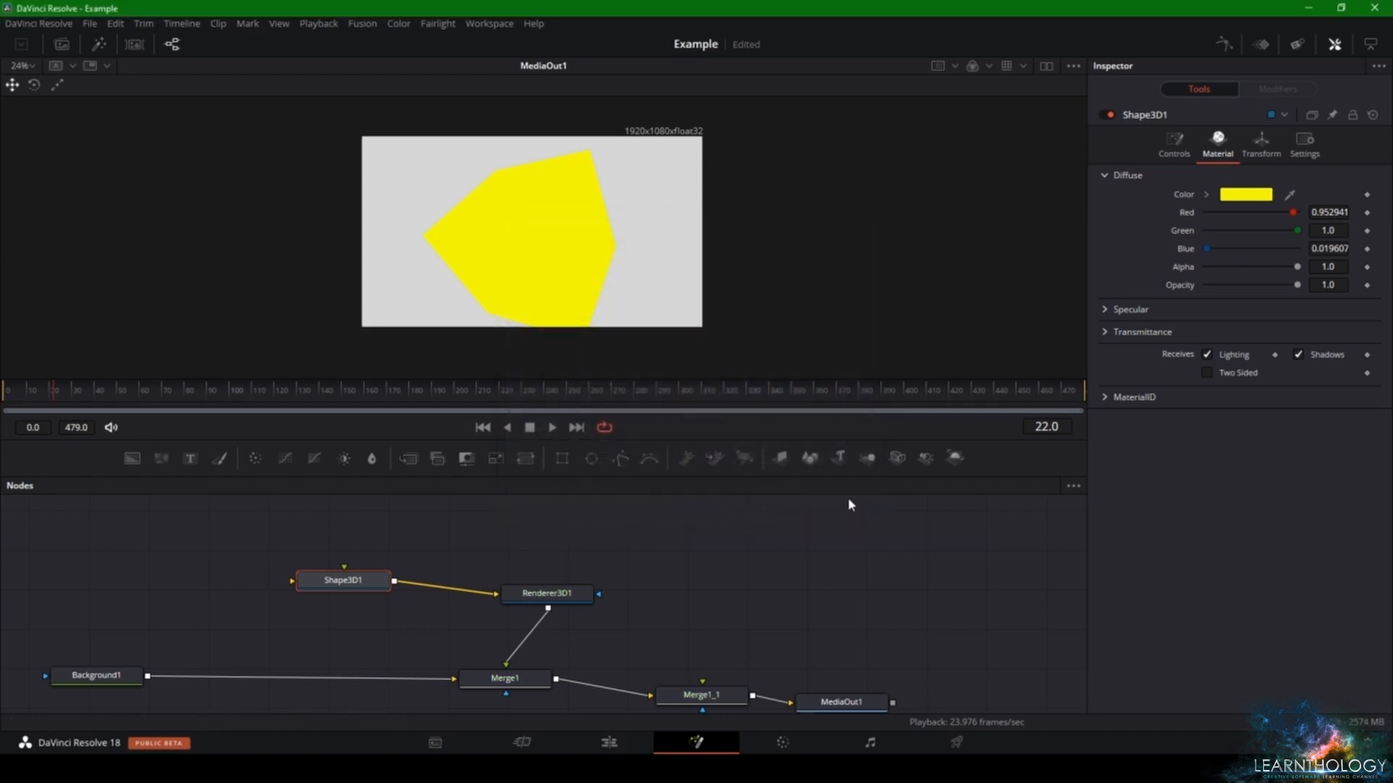
{"action": "left_click", "coordinate": [1185, 140]}
{"action": "left_click_drag", "start_coordinate": [1328, 213], "coordinate": [1317, 212]}
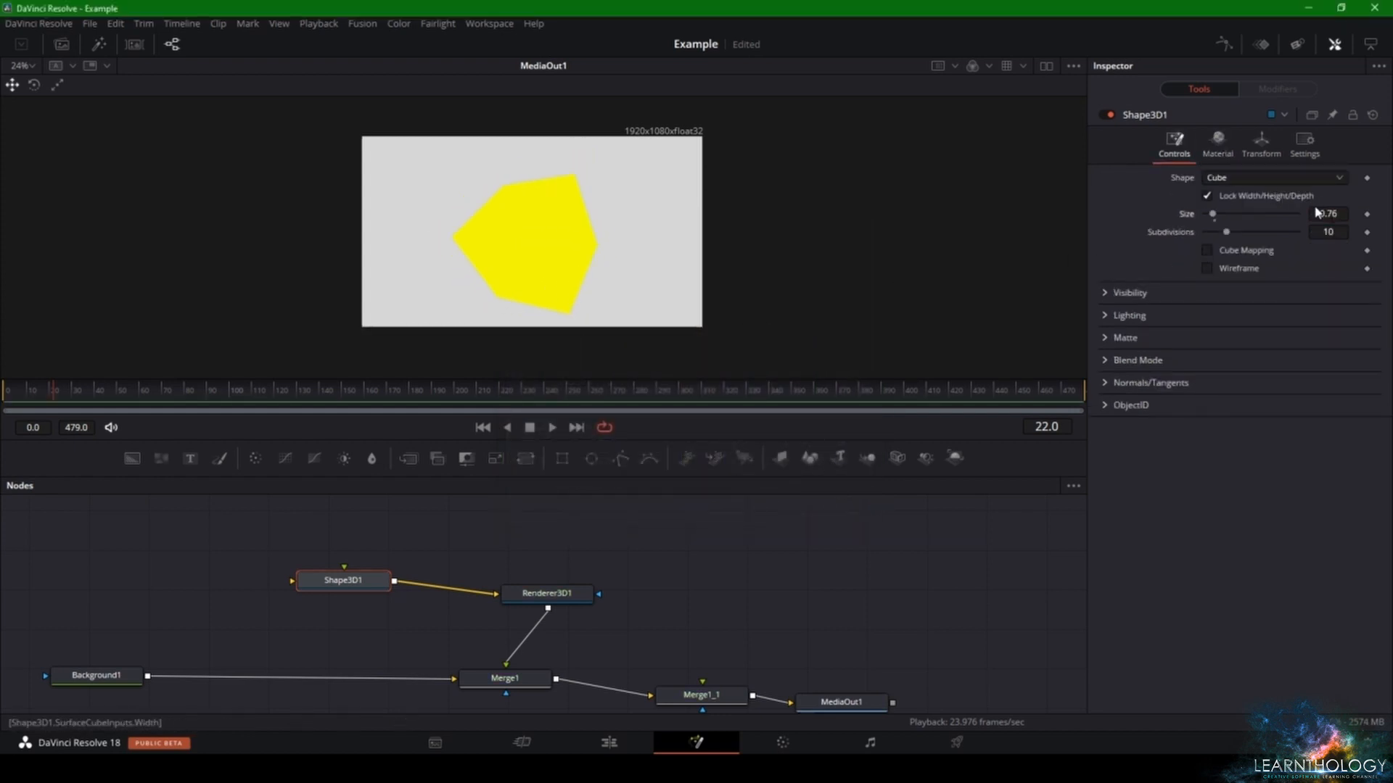
- Add keyframes for the cube's rotation order and its rotation axes at frame 22
{"action": "left_click", "coordinate": [1261, 145]}
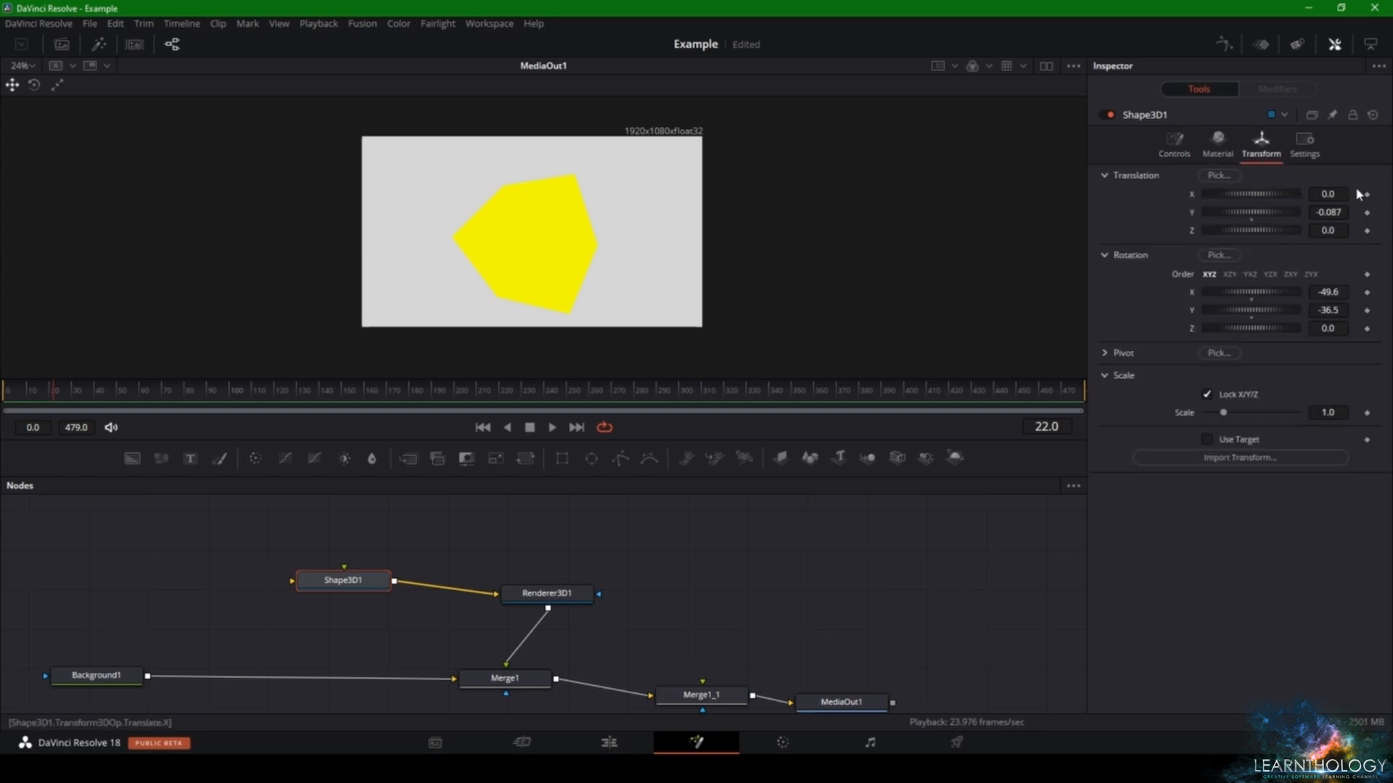
{"action": "left_click", "coordinate": [1366, 274]}
{"action": "left_click", "coordinate": [1367, 292]}
{"action": "left_click", "coordinate": [1366, 311]}
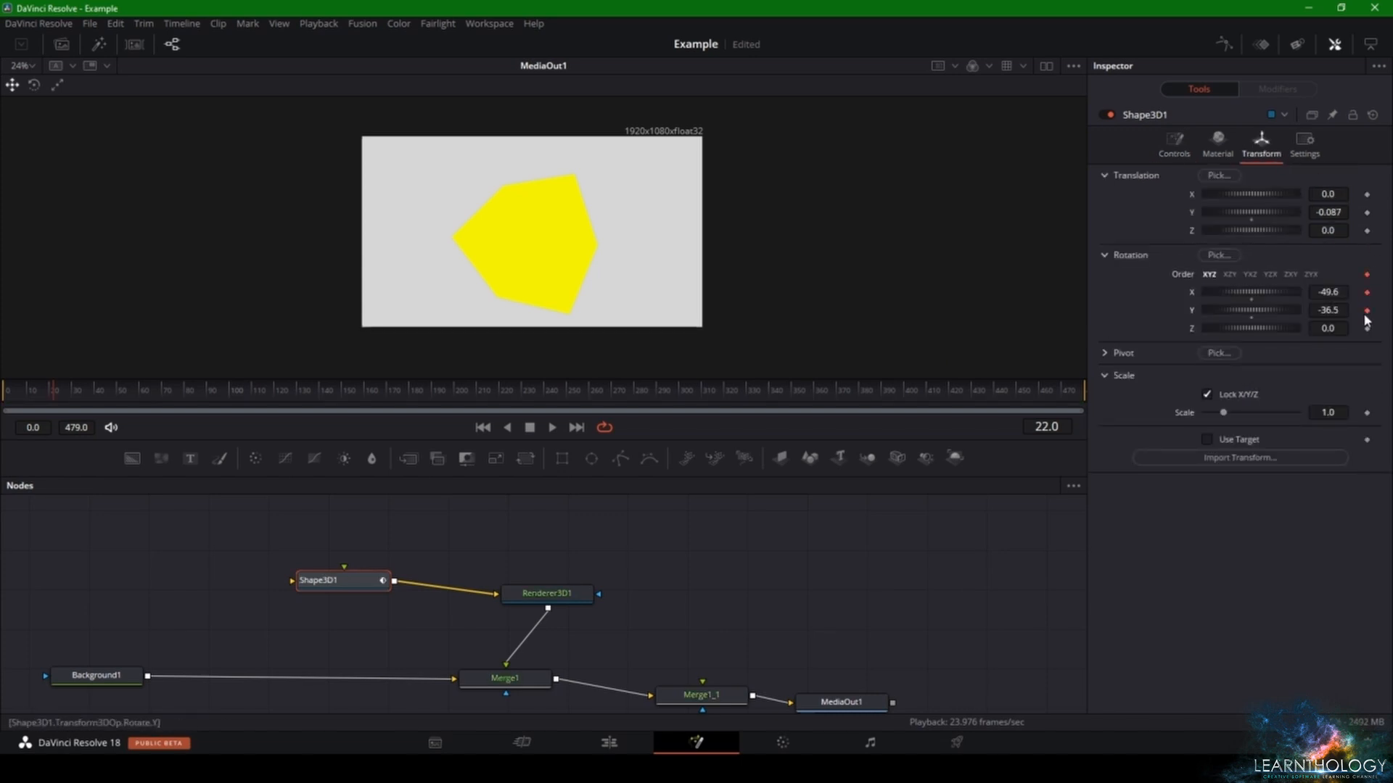
- At frame 472, set the cube's rotation to X -1698.3, Y -1093.0 and Z -391.3
{"action": "left_click_drag", "start_coordinate": [96, 391], "coordinate": [1069, 394]}
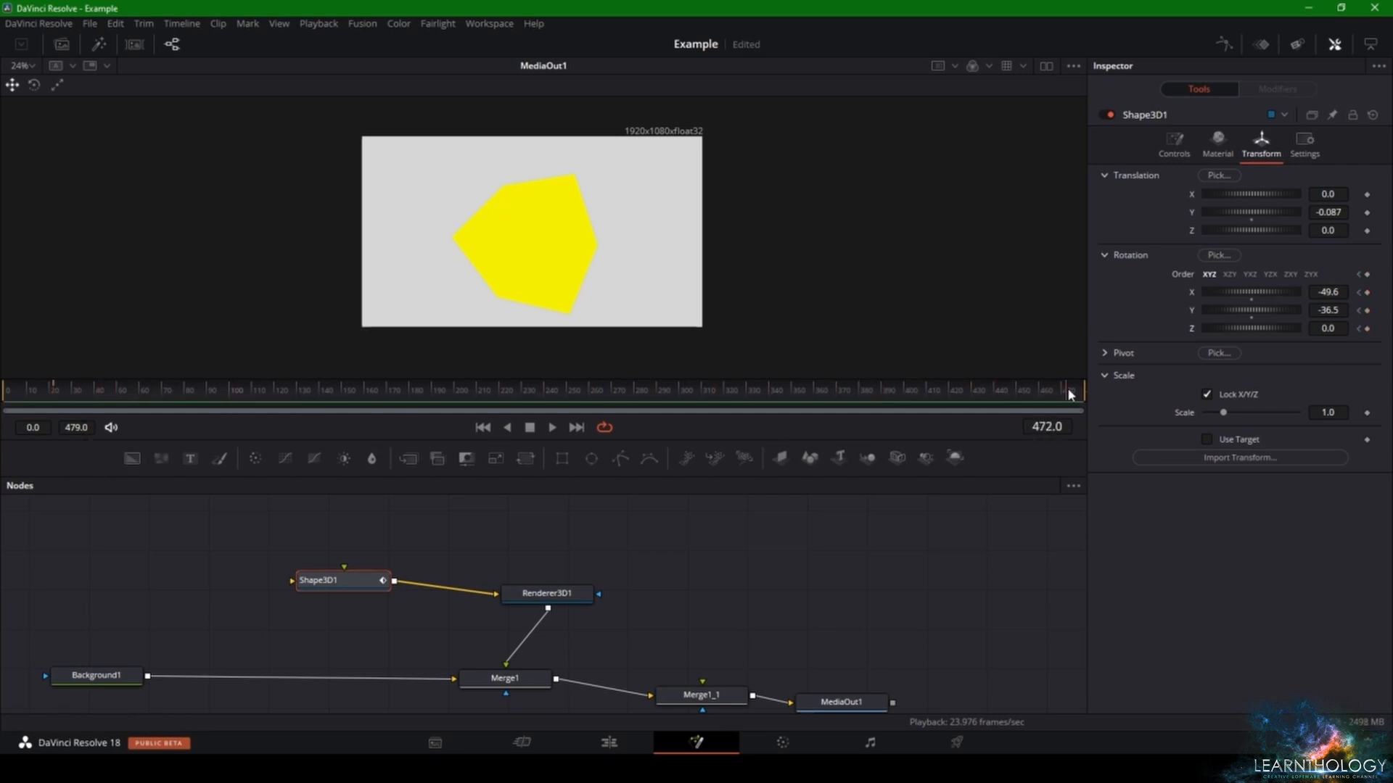
{"action": "left_click_drag", "start_coordinate": [1266, 292], "coordinate": [1057, 342]}
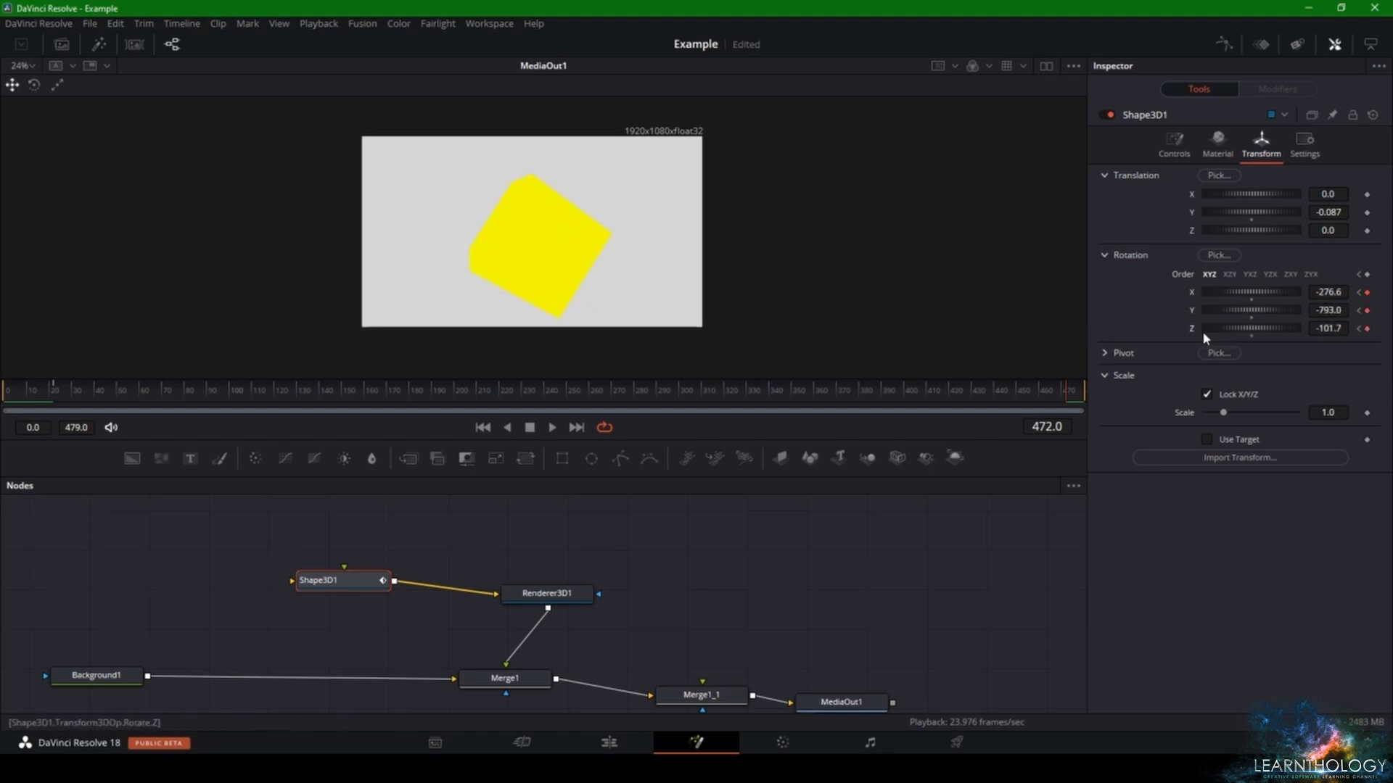
{"action": "left_click_drag", "start_coordinate": [1202, 331], "coordinate": [1161, 335]}
{"action": "left_click_drag", "start_coordinate": [1233, 293], "coordinate": [849, 338]}
{"action": "left_click_drag", "start_coordinate": [1267, 309], "coordinate": [1173, 326]}
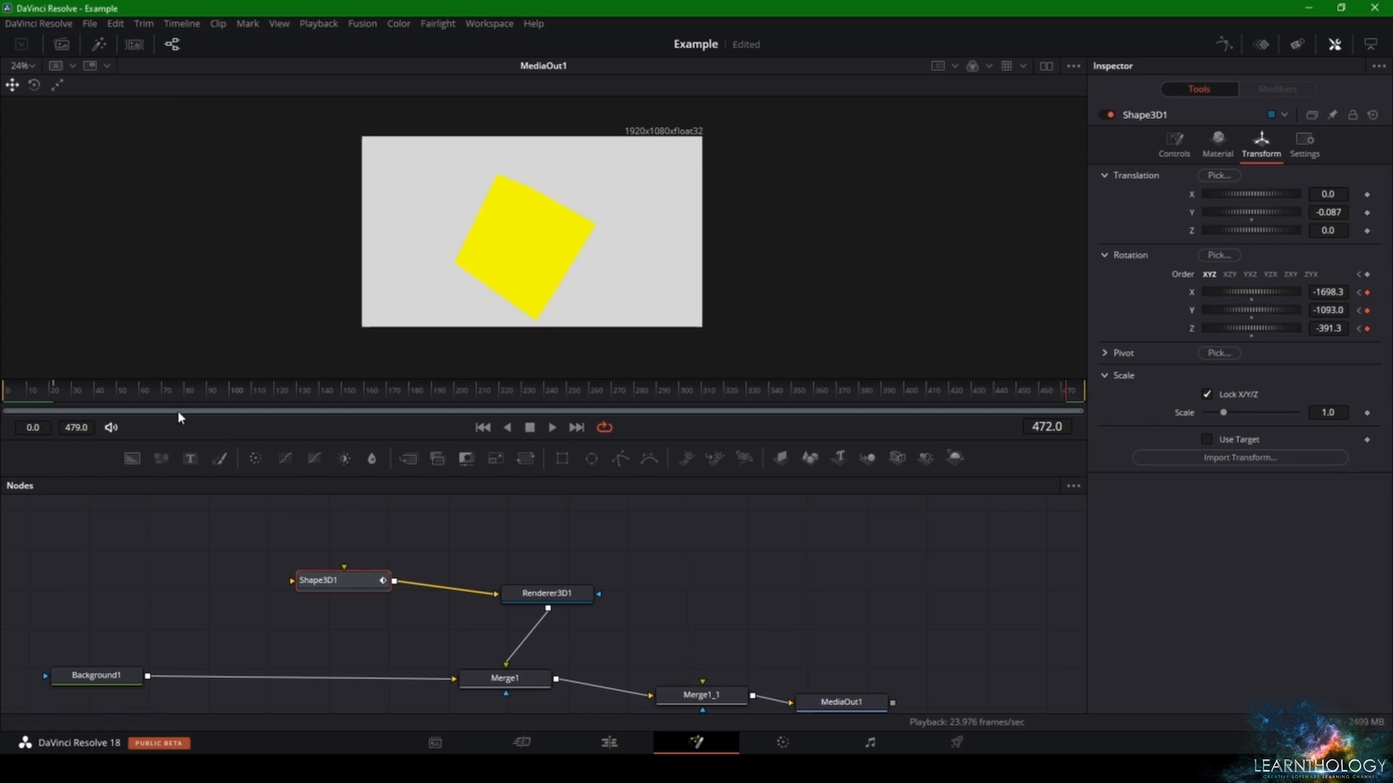
- Play the composition from near its start to preview the cube's rotation, and stop at frame 173
{"action": "left_click", "coordinate": [66, 390]}
{"action": "key", "text": "space"}
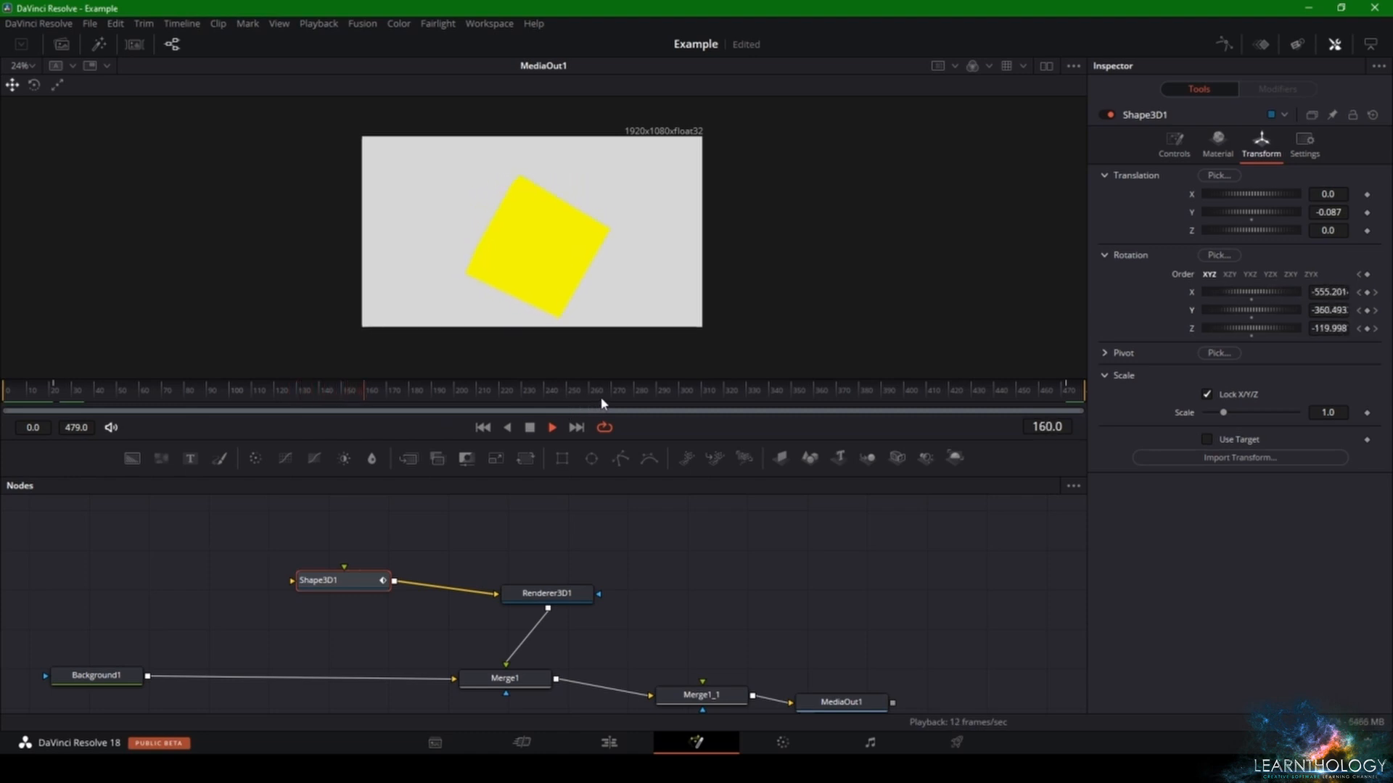
{"action": "key", "text": "space"}
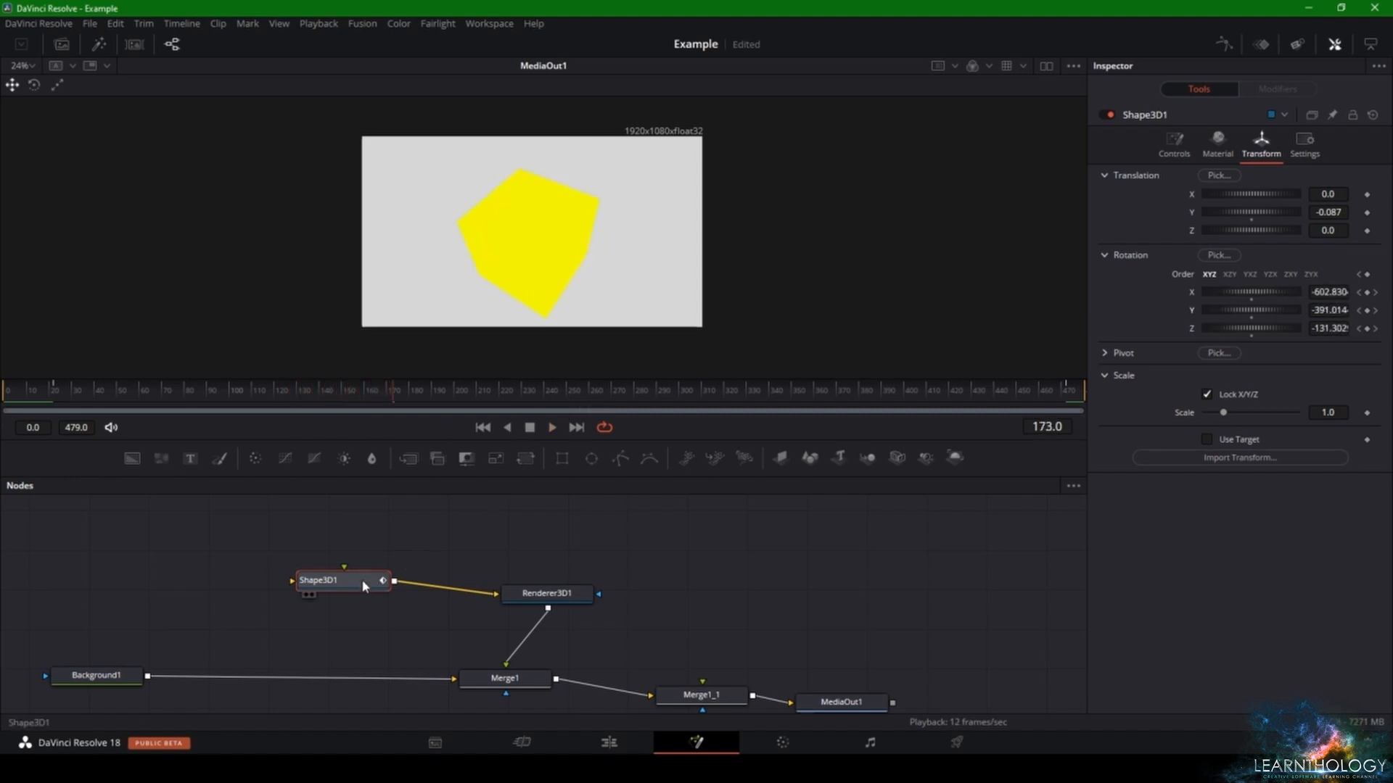
- Change Shape3D1 to a cylinder with a radius of 0.53 and a height of 0.7
{"action": "left_click_drag", "start_coordinate": [364, 586], "coordinate": [363, 588]}
{"action": "left_click", "coordinate": [1173, 145]}
{"action": "left_click", "coordinate": [1253, 178]}
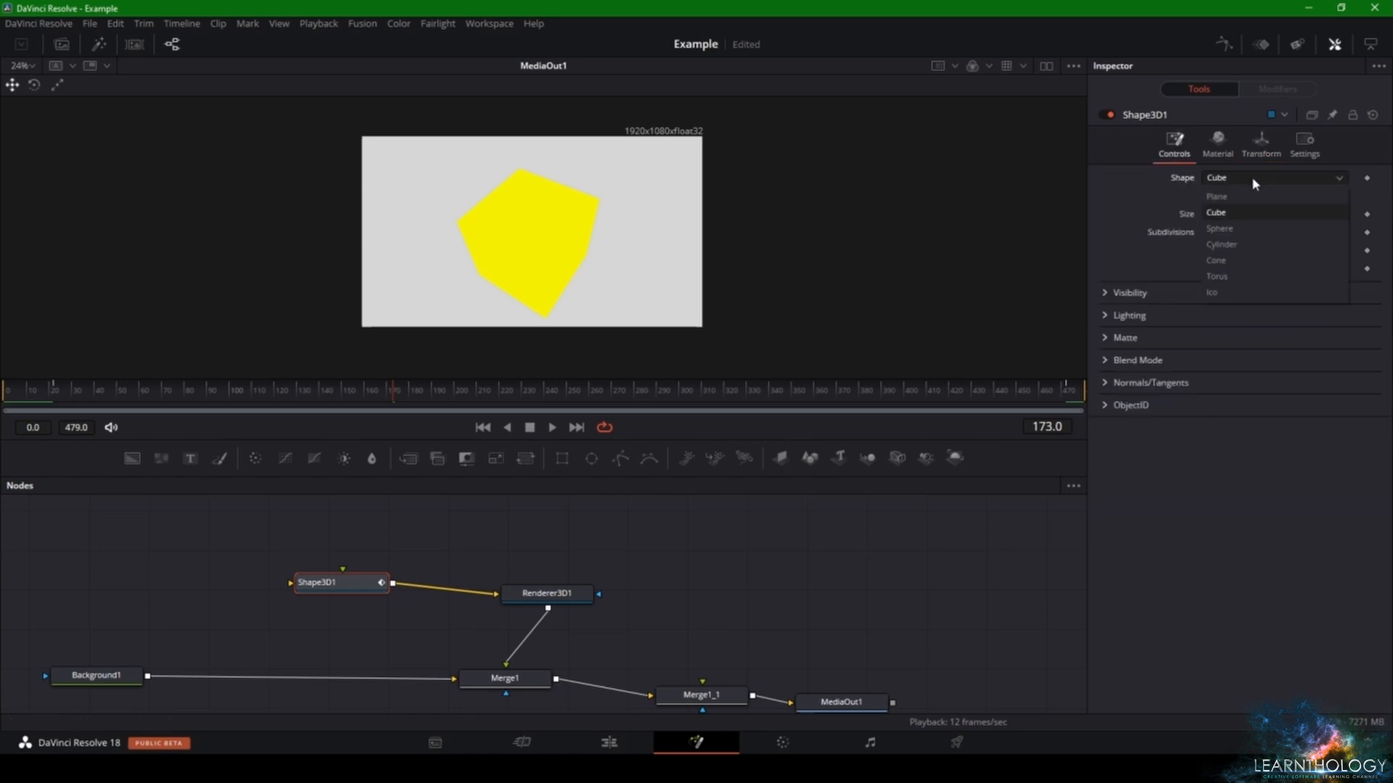
{"action": "left_click", "coordinate": [1234, 247]}
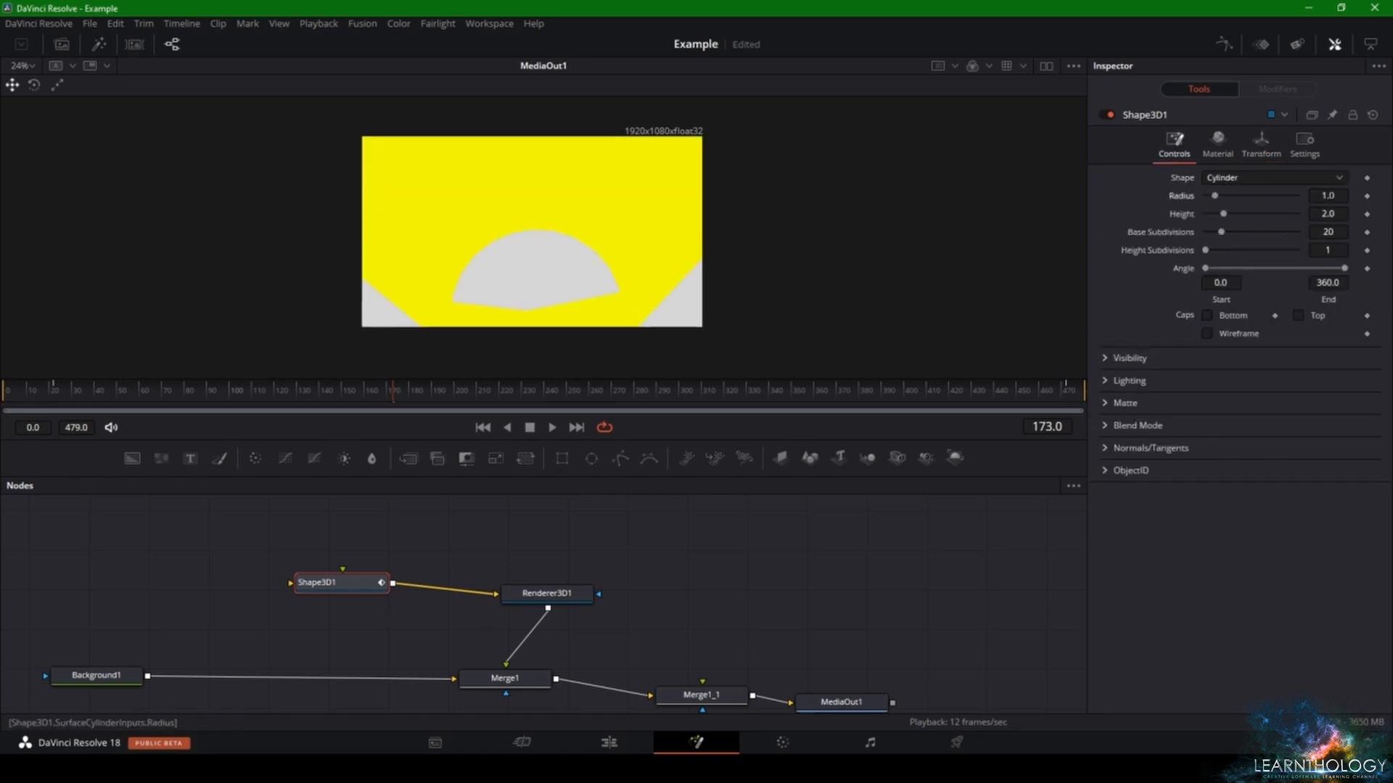
{"action": "left_click_drag", "start_coordinate": [1214, 196], "coordinate": [1211, 214]}
- Check the cylinder's visibility options, enable its bottom and top caps, and try different height and subdivision values
{"action": "left_click", "coordinate": [1107, 358]}
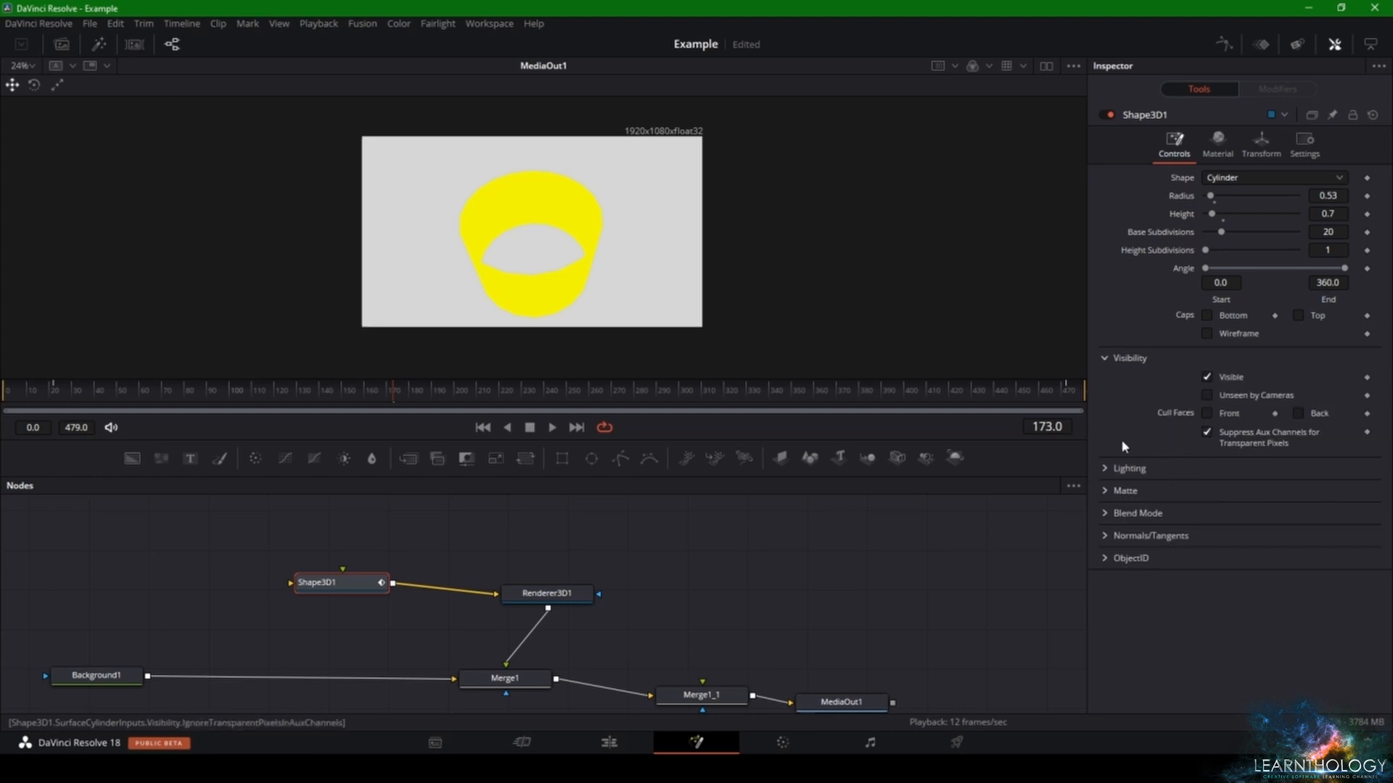
{"action": "left_click", "coordinate": [1106, 359]}
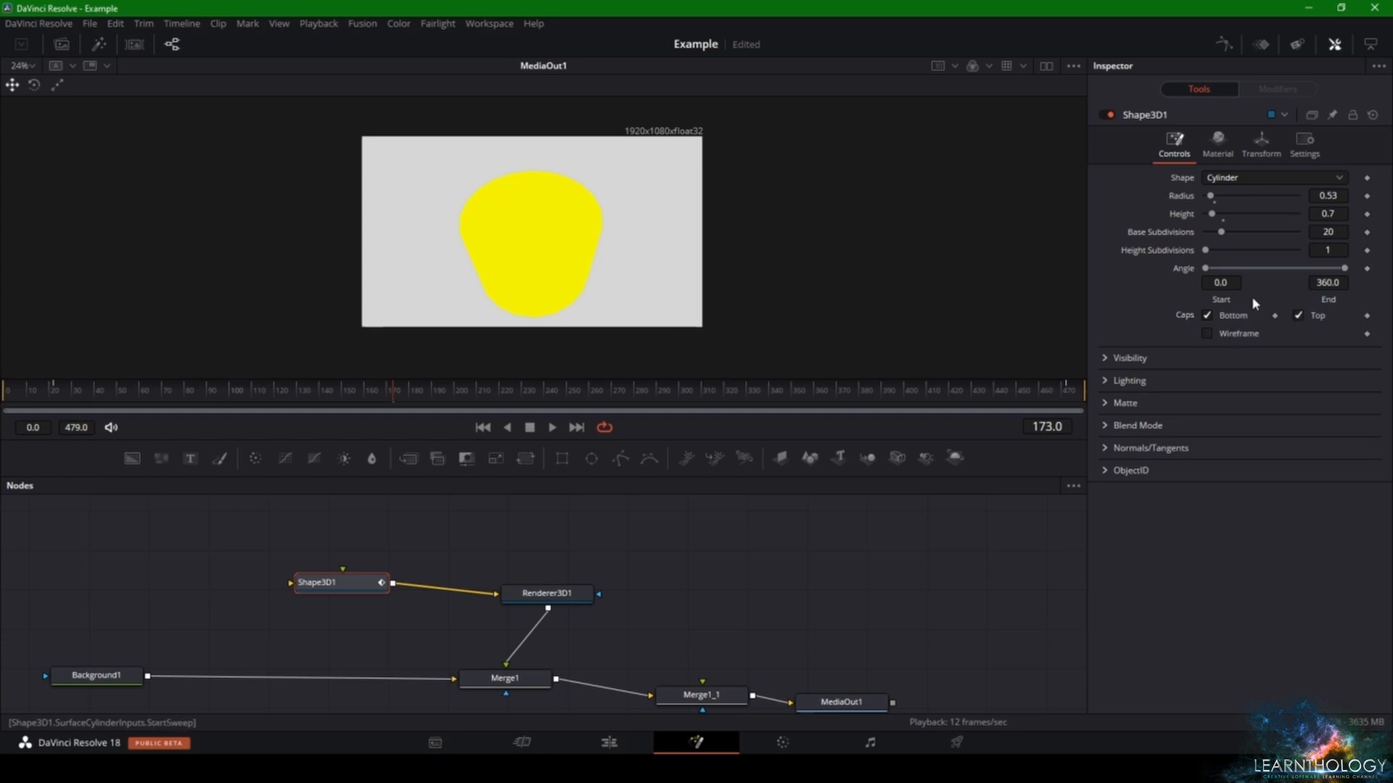
{"action": "left_click_drag", "start_coordinate": [1212, 214], "coordinate": [1222, 231]}
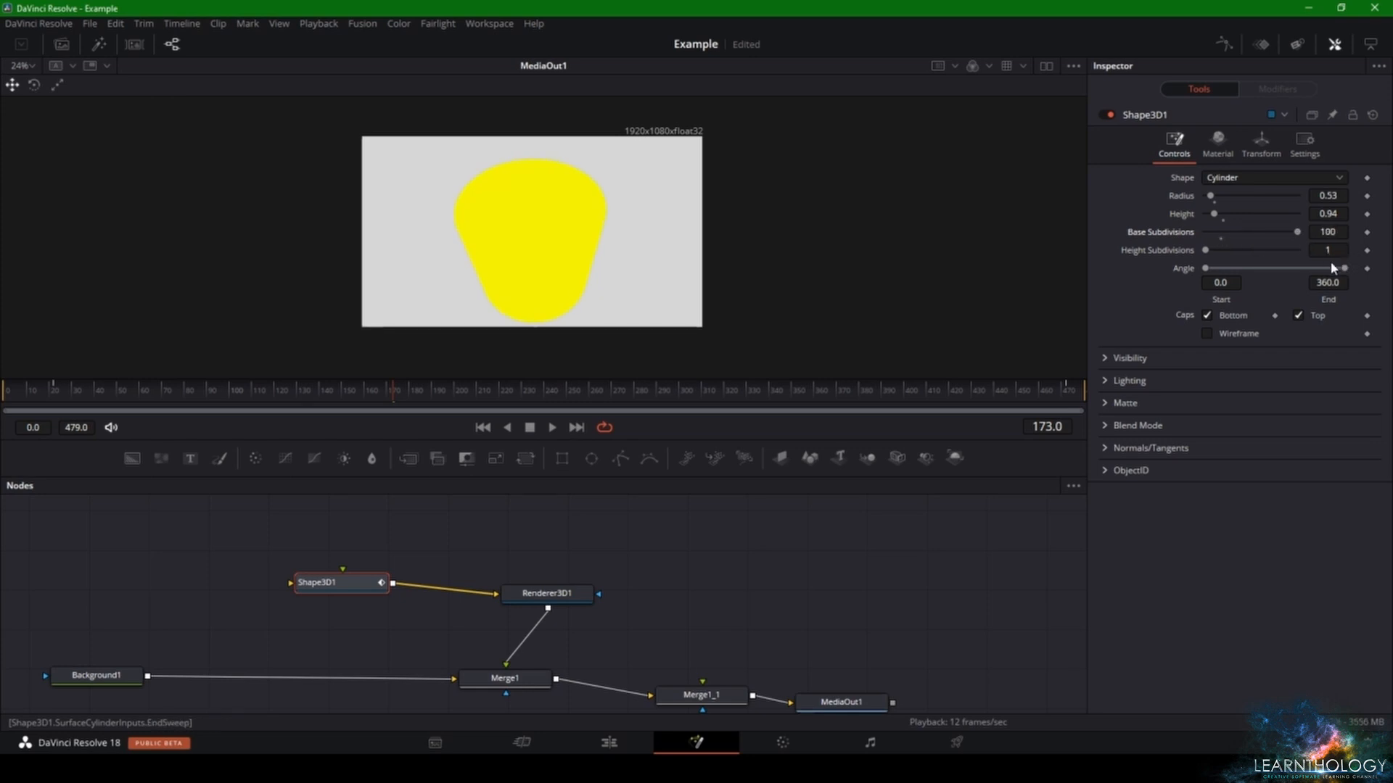
{"action": "left_click_drag", "start_coordinate": [1207, 255], "coordinate": [1236, 254]}
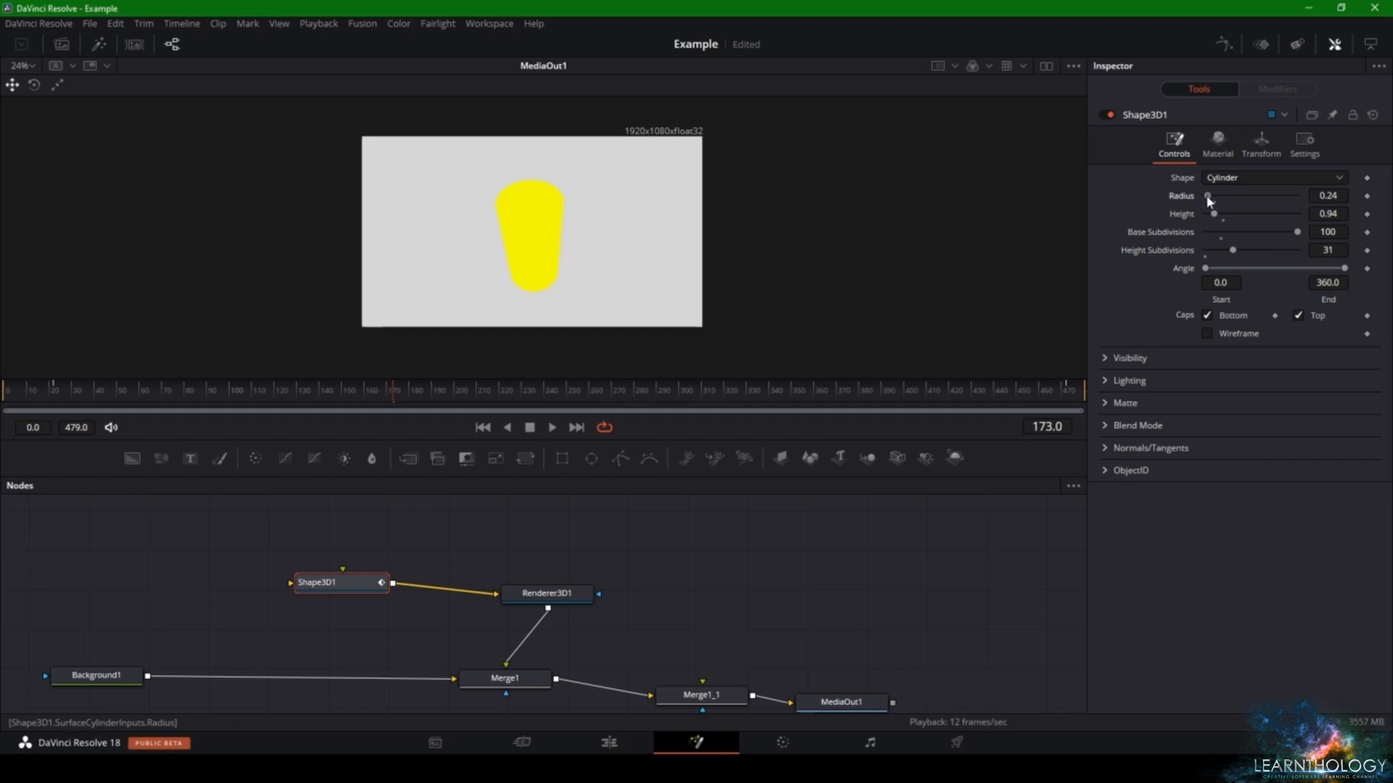
- At frame 173, set the cylinder's X translation to 0.435 and rotation to X -730.7, Y -1444.9, Z -240.9, and play the animation
{"action": "left_click", "coordinate": [1262, 145]}
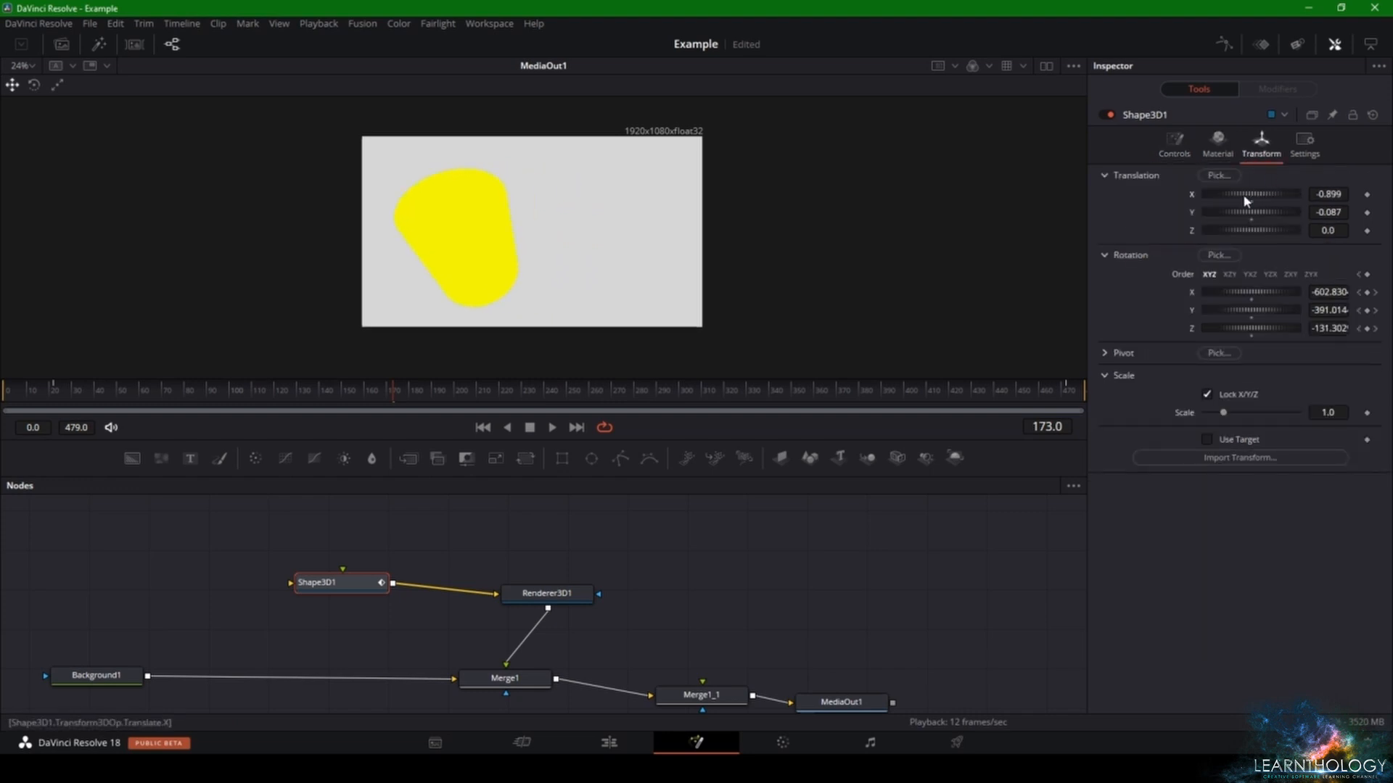
{"action": "left_click_drag", "start_coordinate": [1245, 201], "coordinate": [1277, 197]}
{"action": "left_click_drag", "start_coordinate": [1243, 290], "coordinate": [1043, 325]}
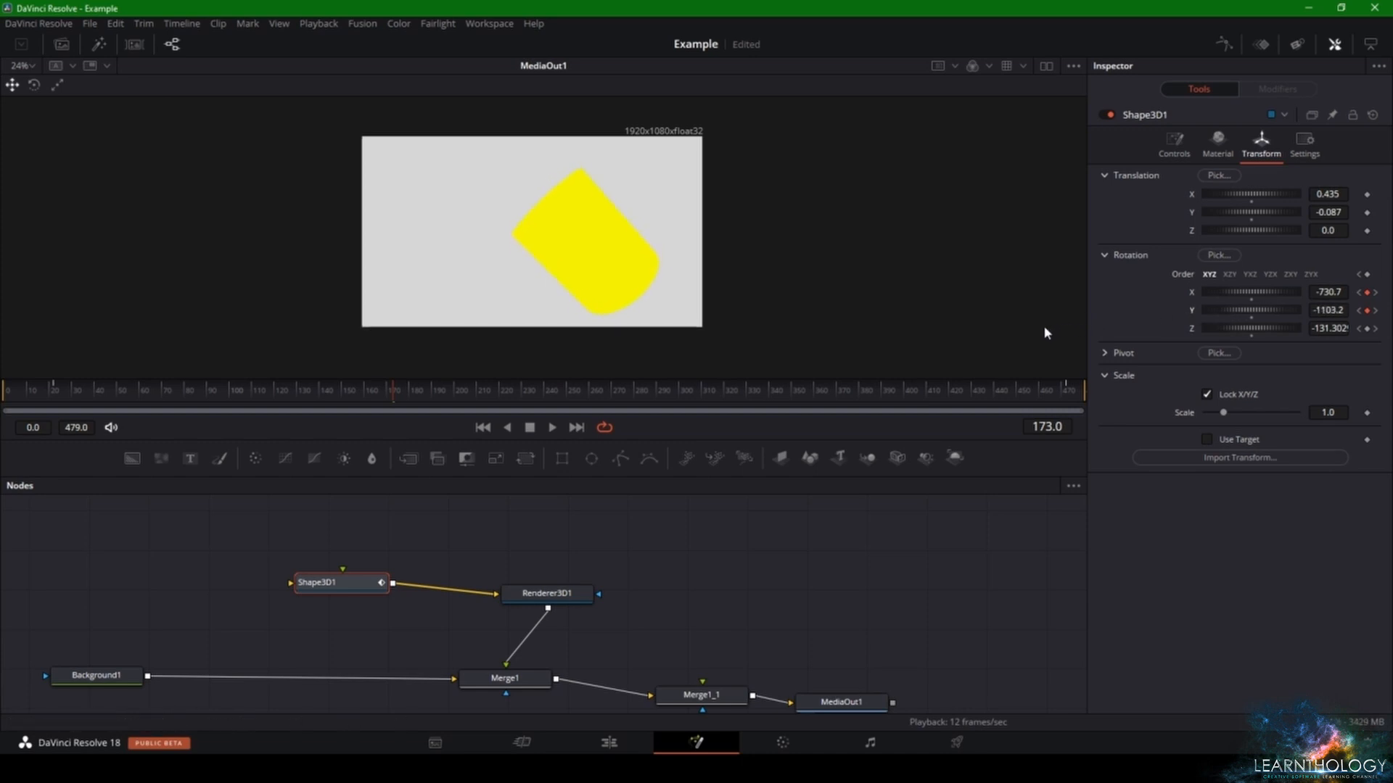
{"action": "left_click_drag", "start_coordinate": [1198, 333], "coordinate": [1151, 319]}
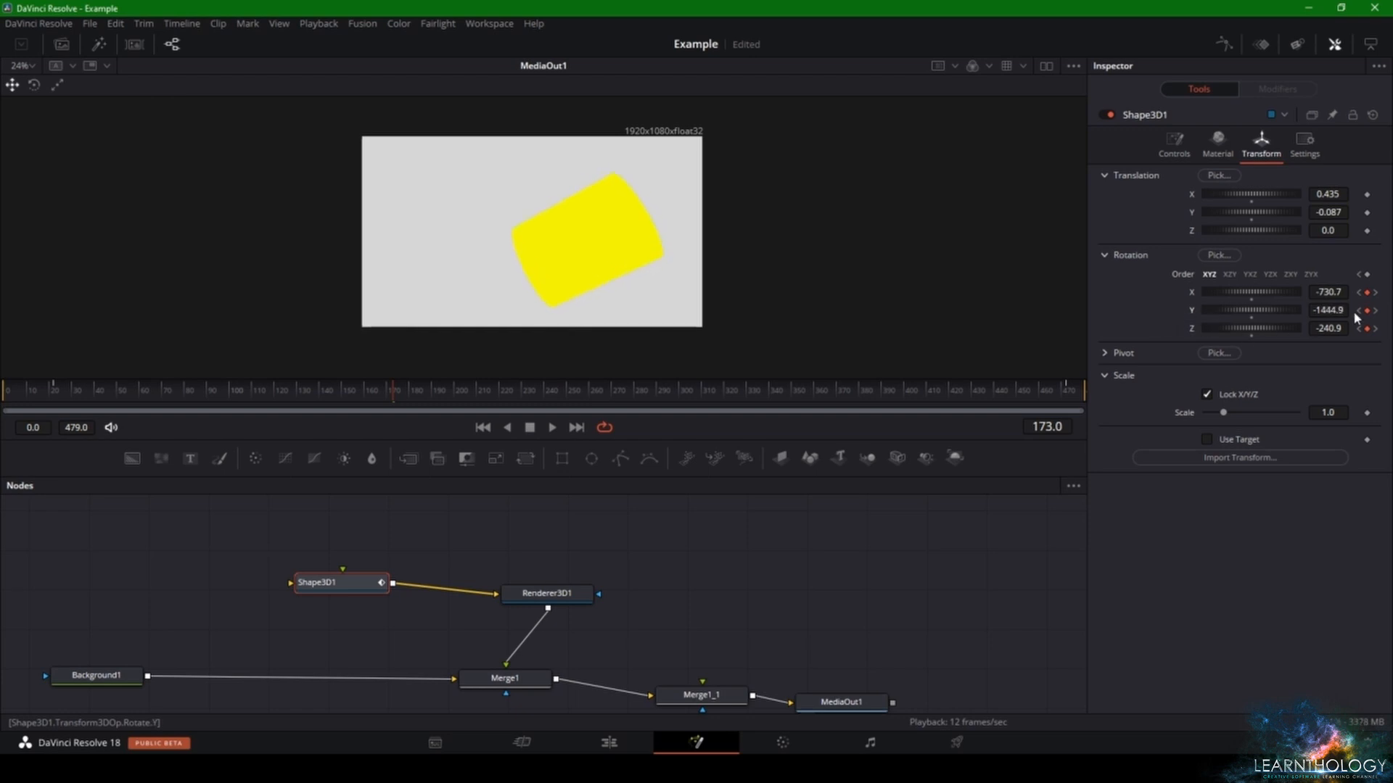
{"action": "left_click_drag", "start_coordinate": [376, 386], "coordinate": [109, 401]}
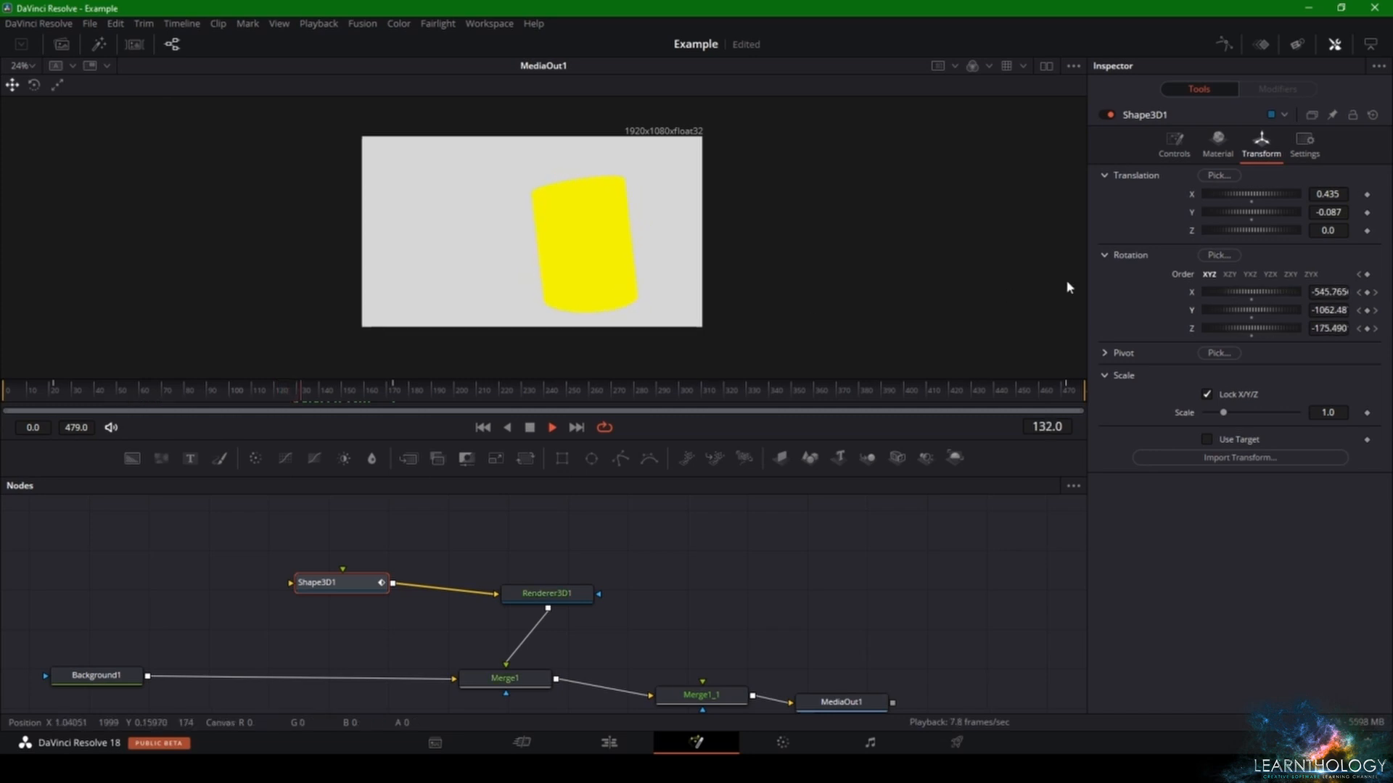
{"action": "key", "text": "space"}
- Change Shape3D1 to a cone and briefly play its animation
{"action": "left_click", "coordinate": [1174, 145]}
{"action": "left_click", "coordinate": [1242, 180]}
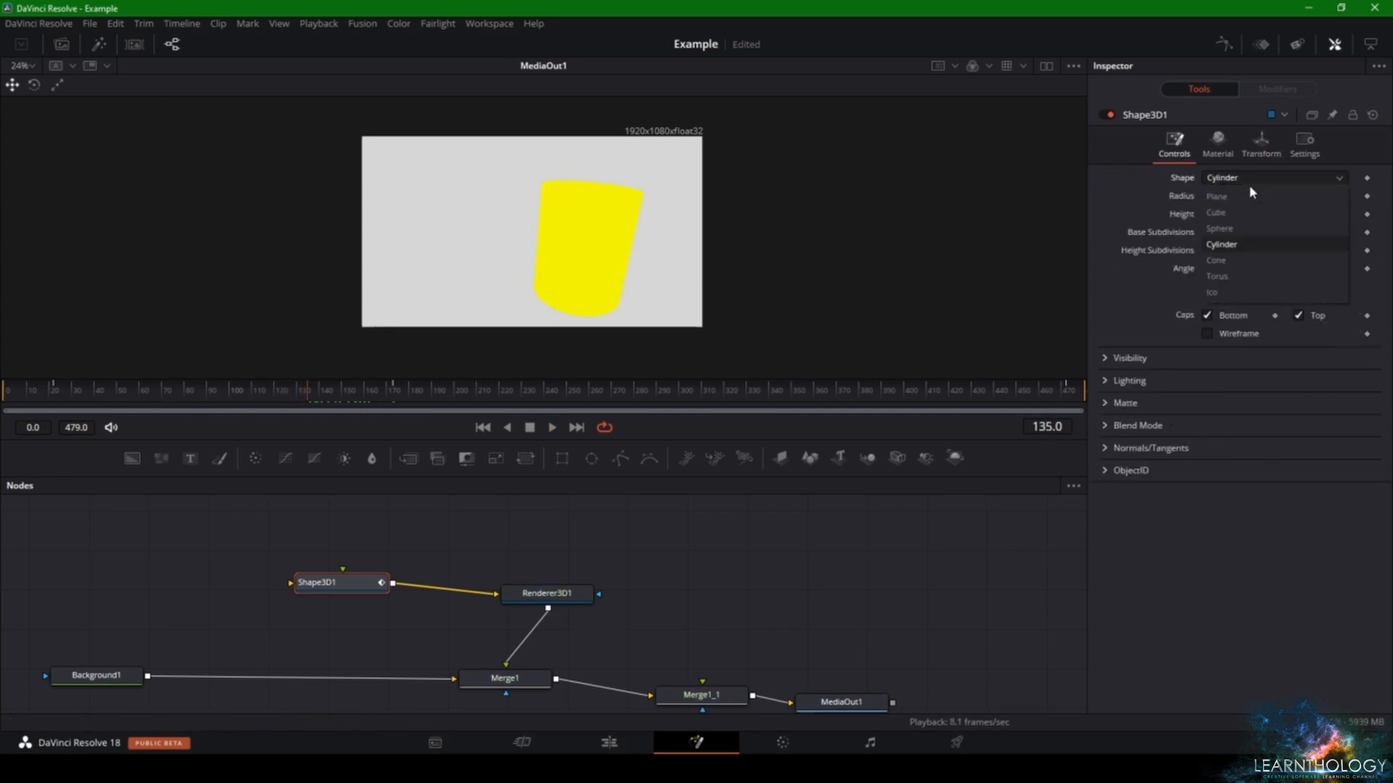
{"action": "left_click", "coordinate": [1233, 261]}
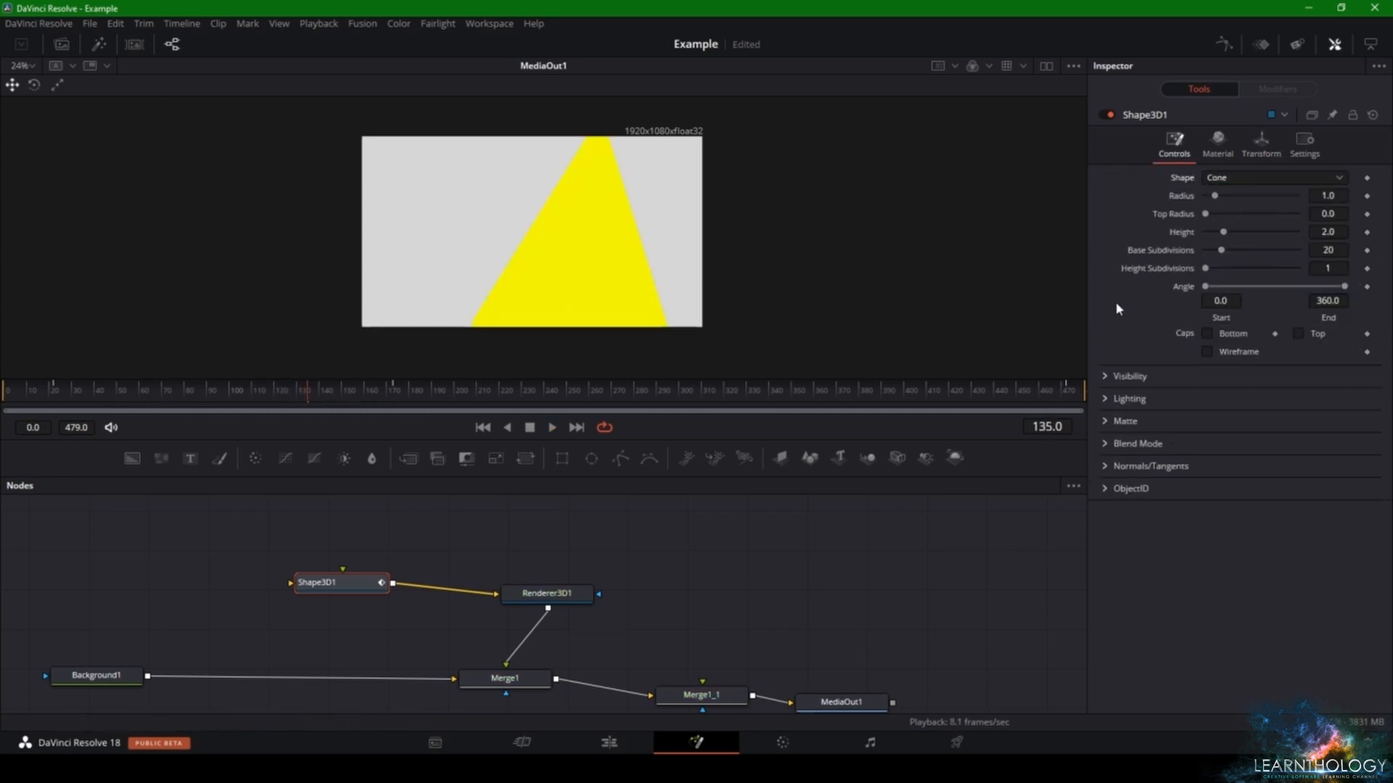
{"action": "key", "text": "space"}
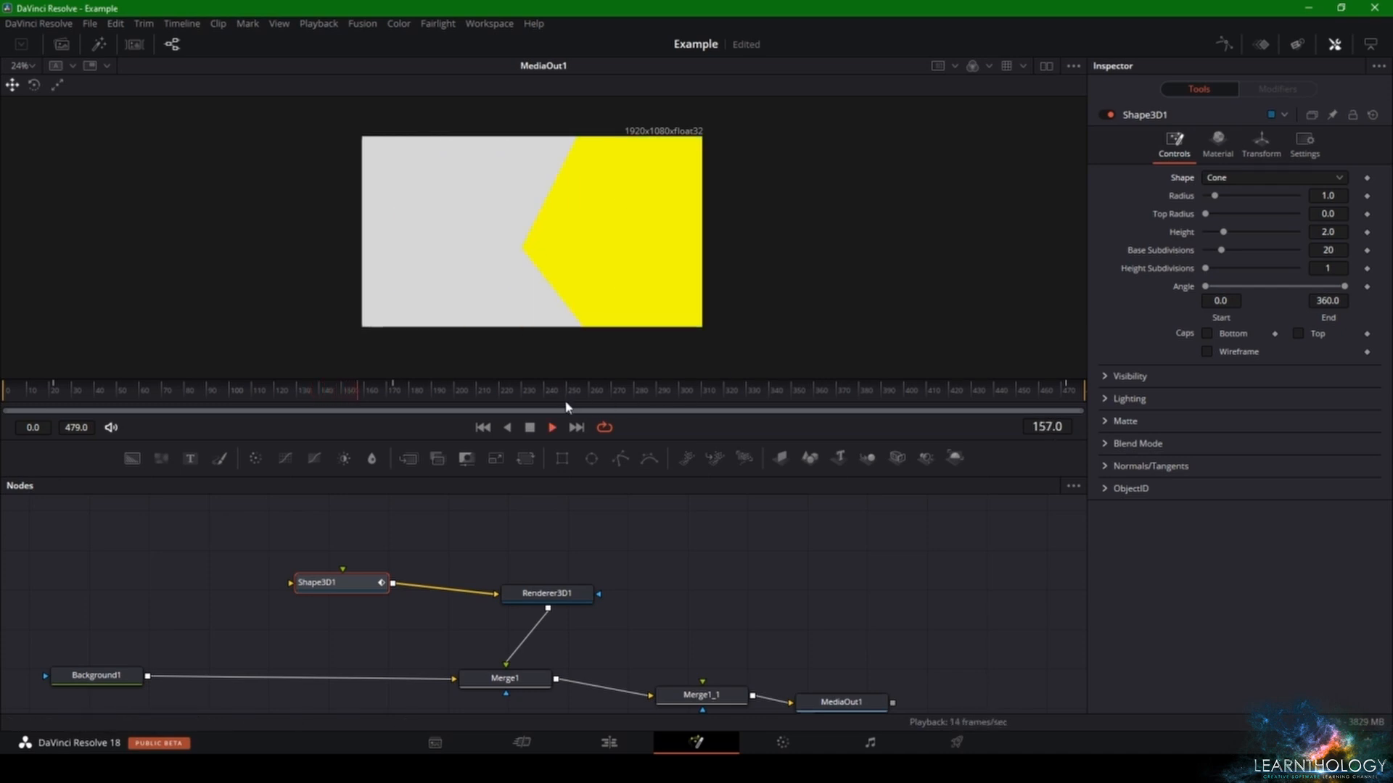
{"action": "key", "text": "space"}
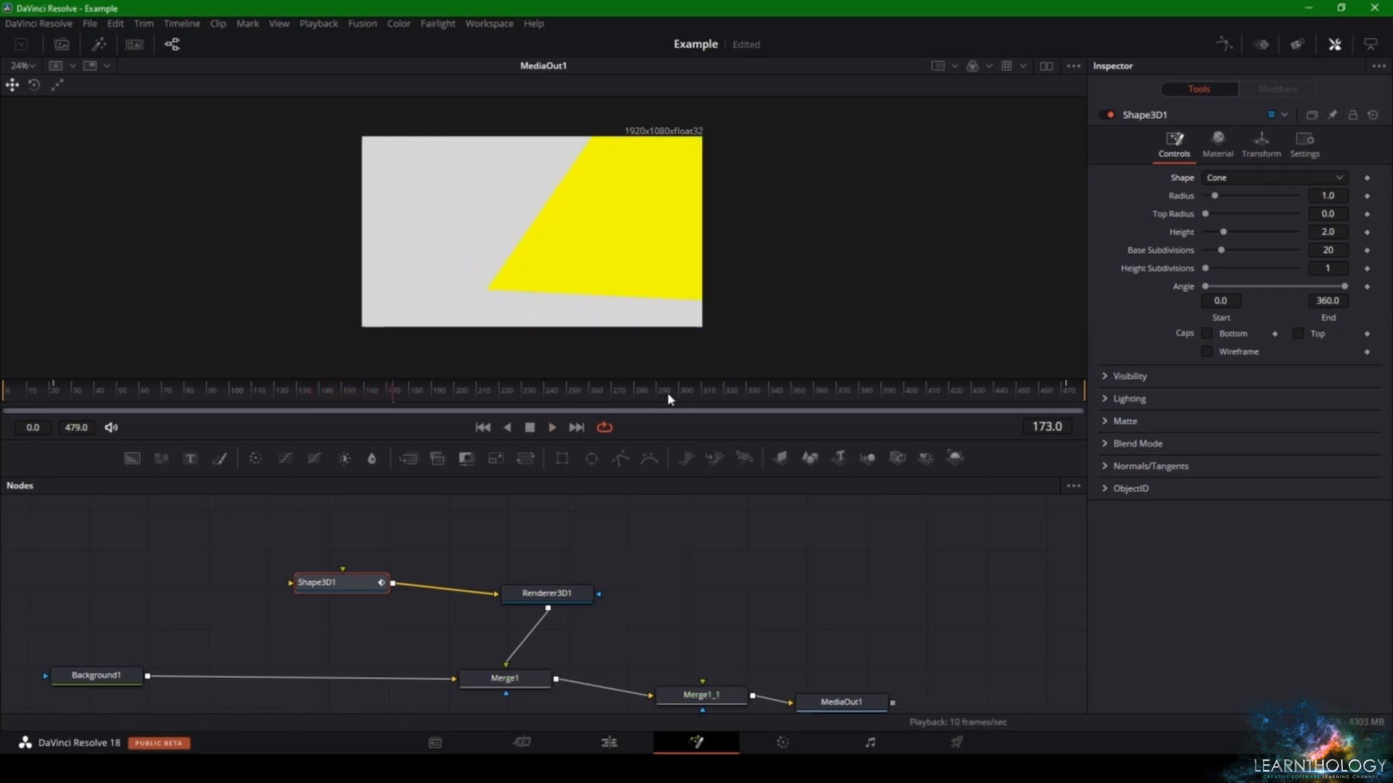
- Delete the Shape3D1 and Renderer3D1 nodes and add a Text3D node in their place
{"action": "left_click_drag", "start_coordinate": [522, 543], "coordinate": [324, 603]}
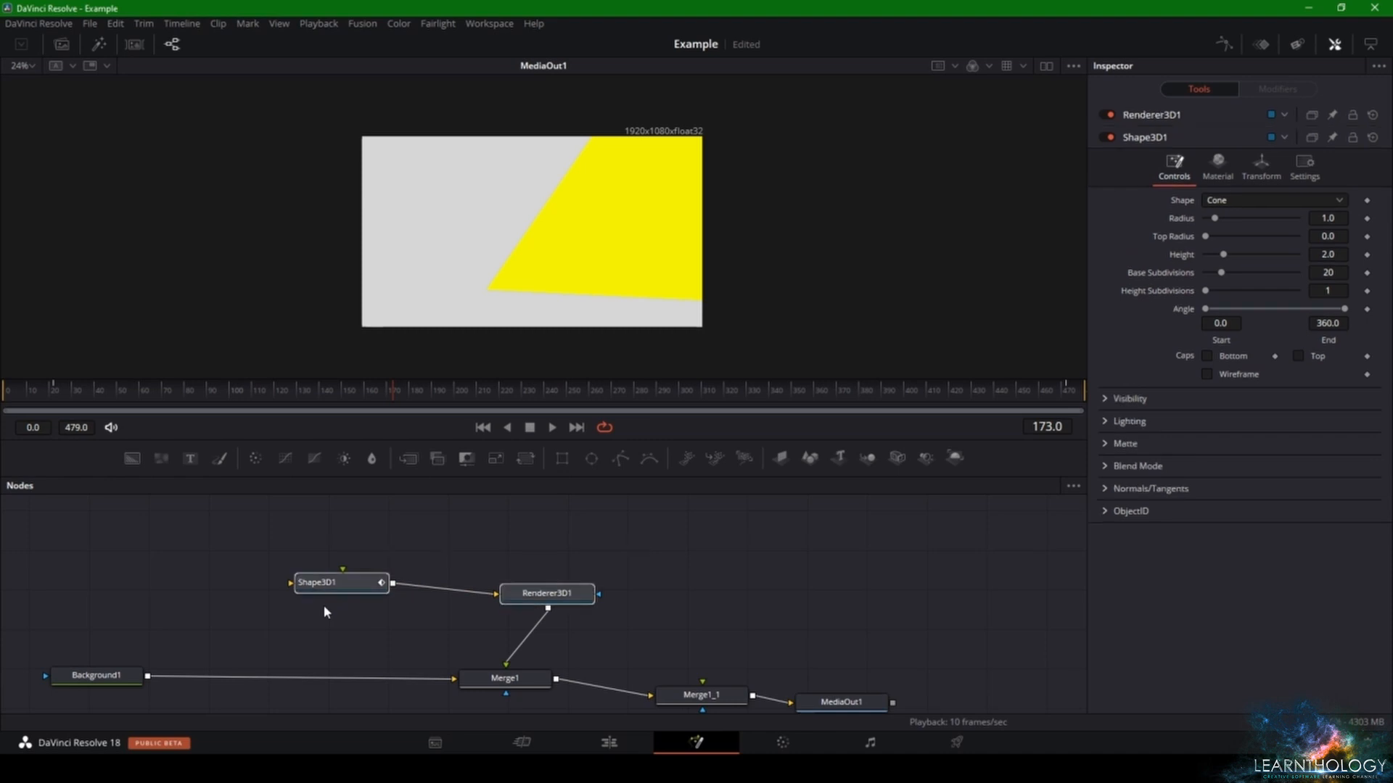
{"action": "key", "text": "Delete"}
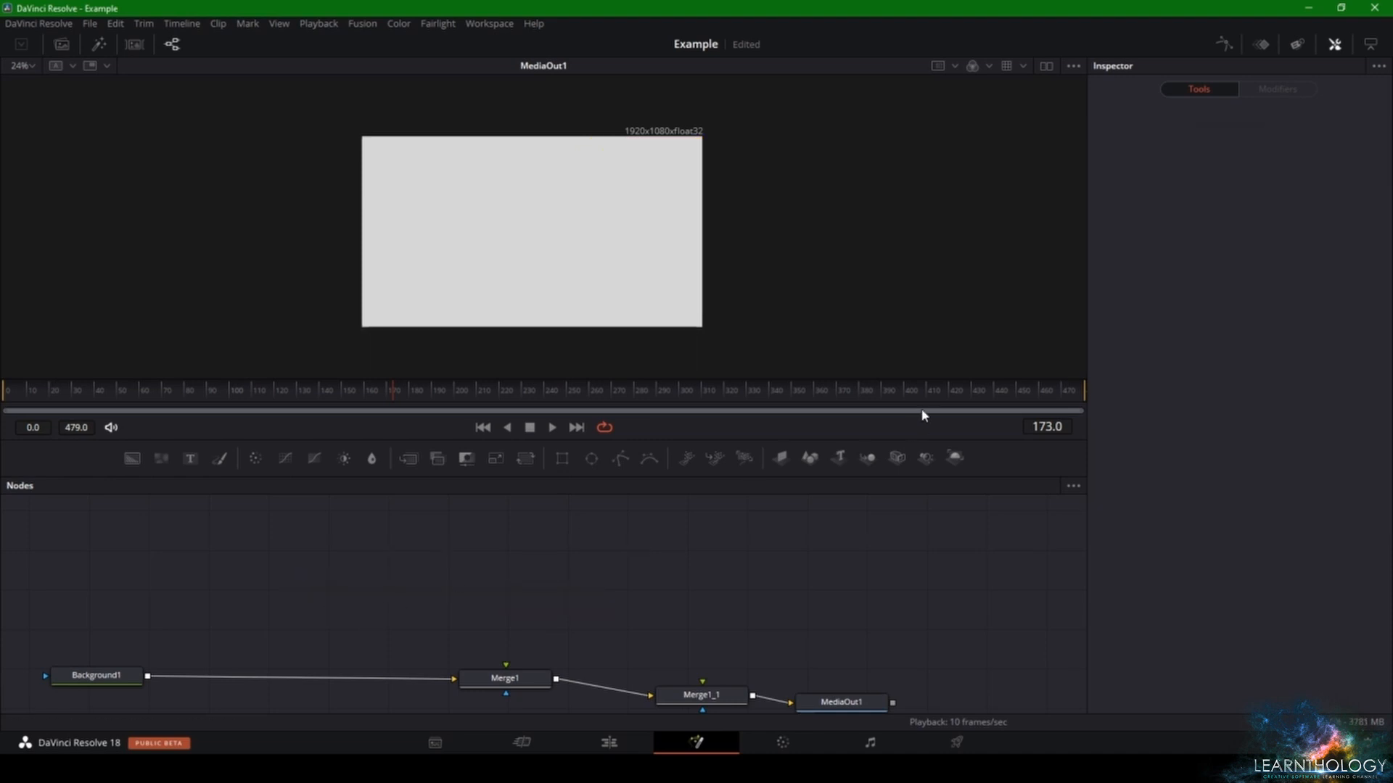
{"action": "left_click_drag", "start_coordinate": [838, 457], "coordinate": [373, 593]}
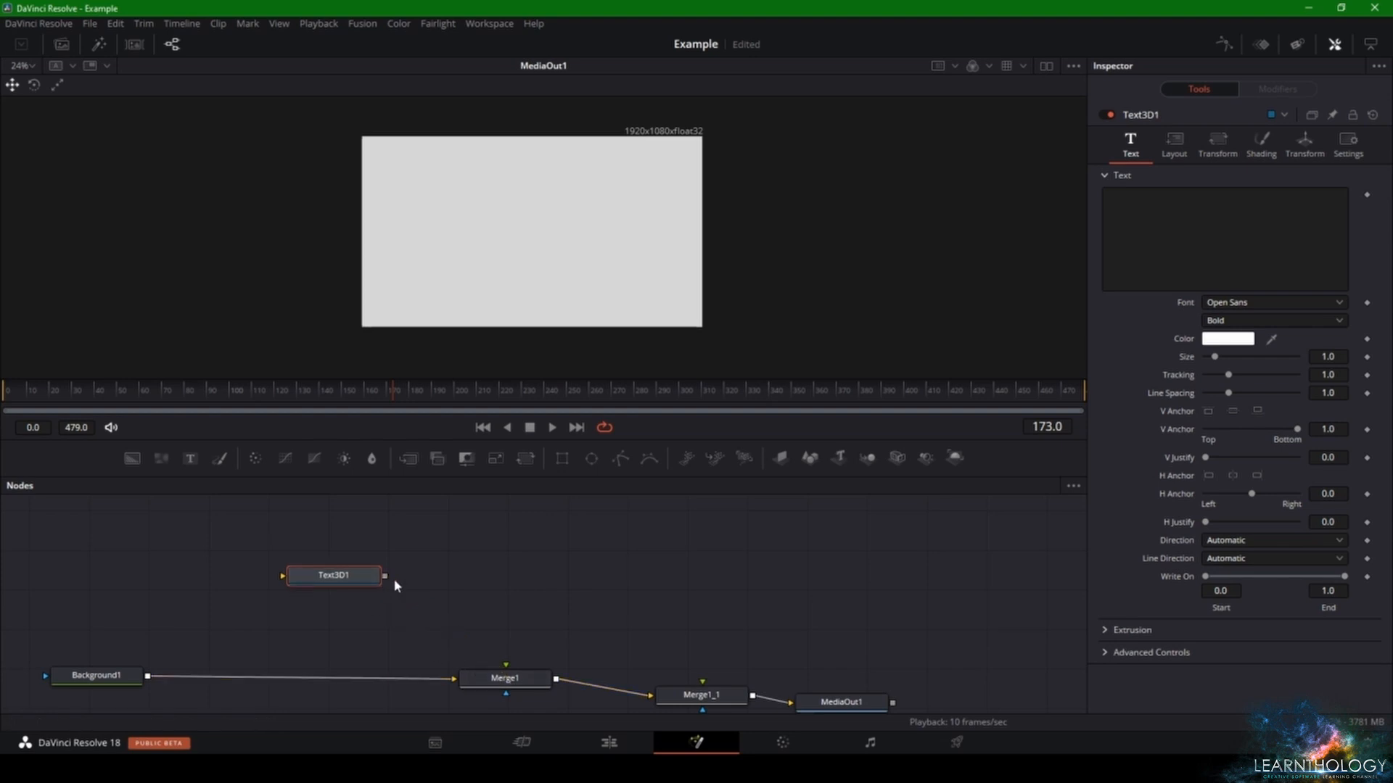
- Add a Renderer3D node and connect Text3D1 through it to the Merge1 foreground input
{"action": "right_click", "coordinate": [404, 543]}
{"action": "left_click", "coordinate": [433, 582]}
{"action": "left_click", "coordinate": [433, 582]}
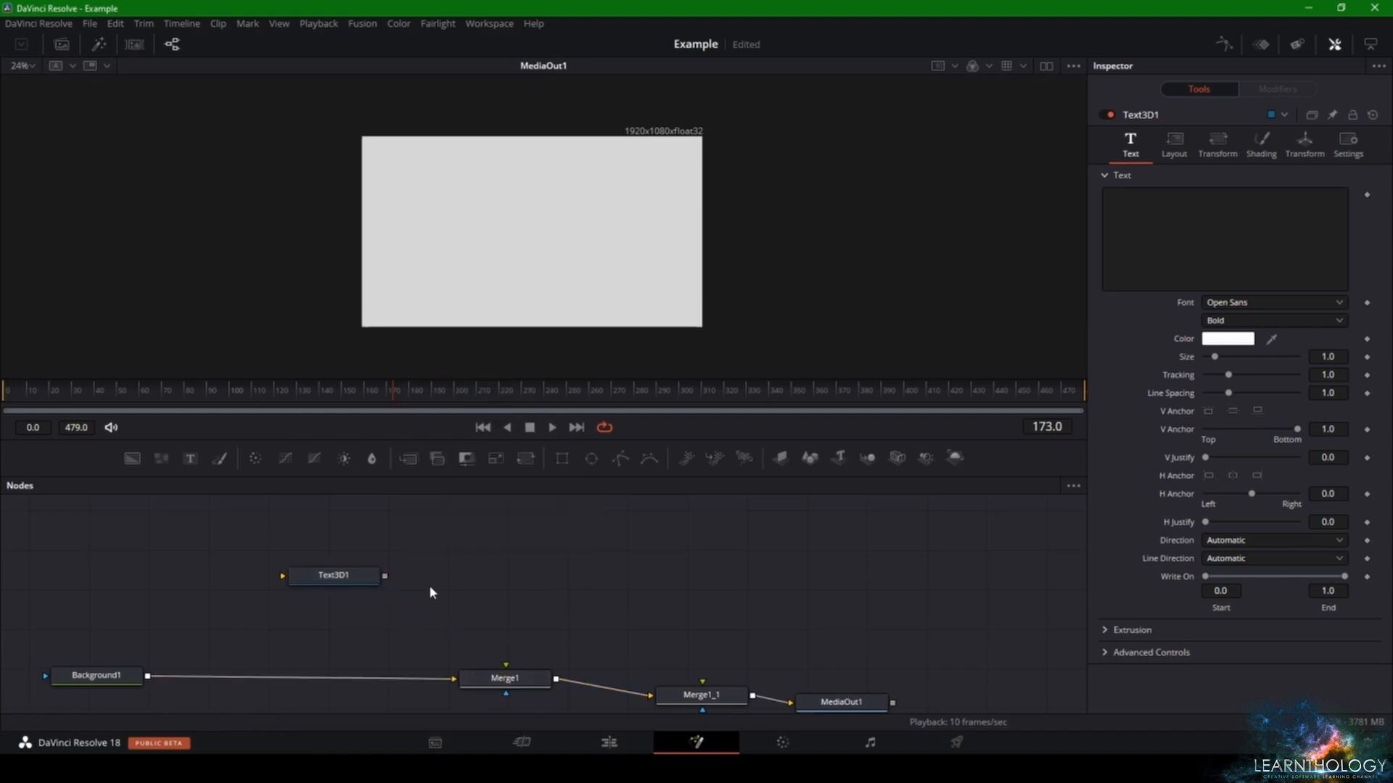
{"action": "key", "text": "shift+space"}
{"action": "key", "text": "Escape"}
{"action": "left_click_drag", "start_coordinate": [954, 457], "coordinate": [513, 598]}
{"action": "left_click_drag", "start_coordinate": [385, 576], "coordinate": [425, 581]}
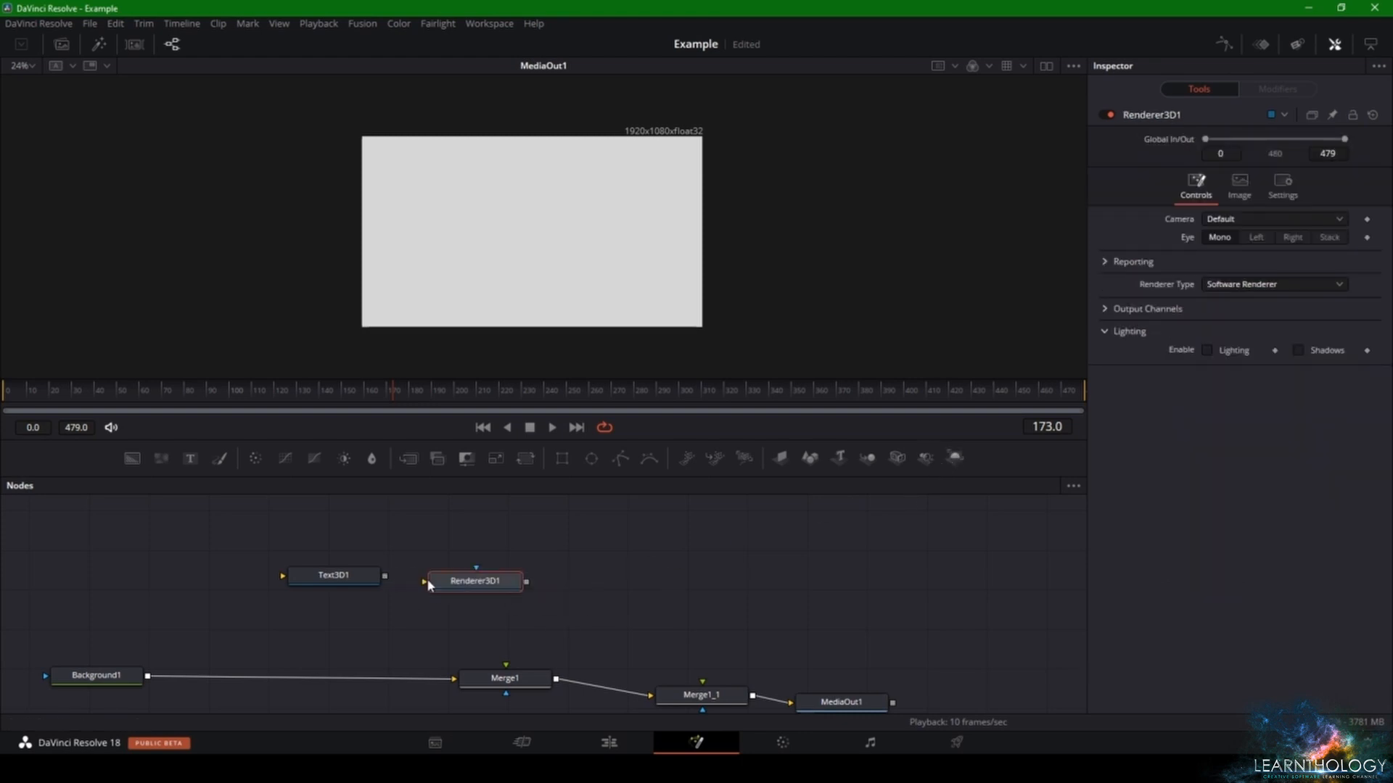
{"action": "left_click_drag", "start_coordinate": [527, 582], "coordinate": [529, 687]}
- Enter "Text" as the Text3D1 content and set its extrusion depth to 0.0302
{"action": "left_click", "coordinate": [316, 577]}
{"action": "left_click", "coordinate": [1156, 254]}
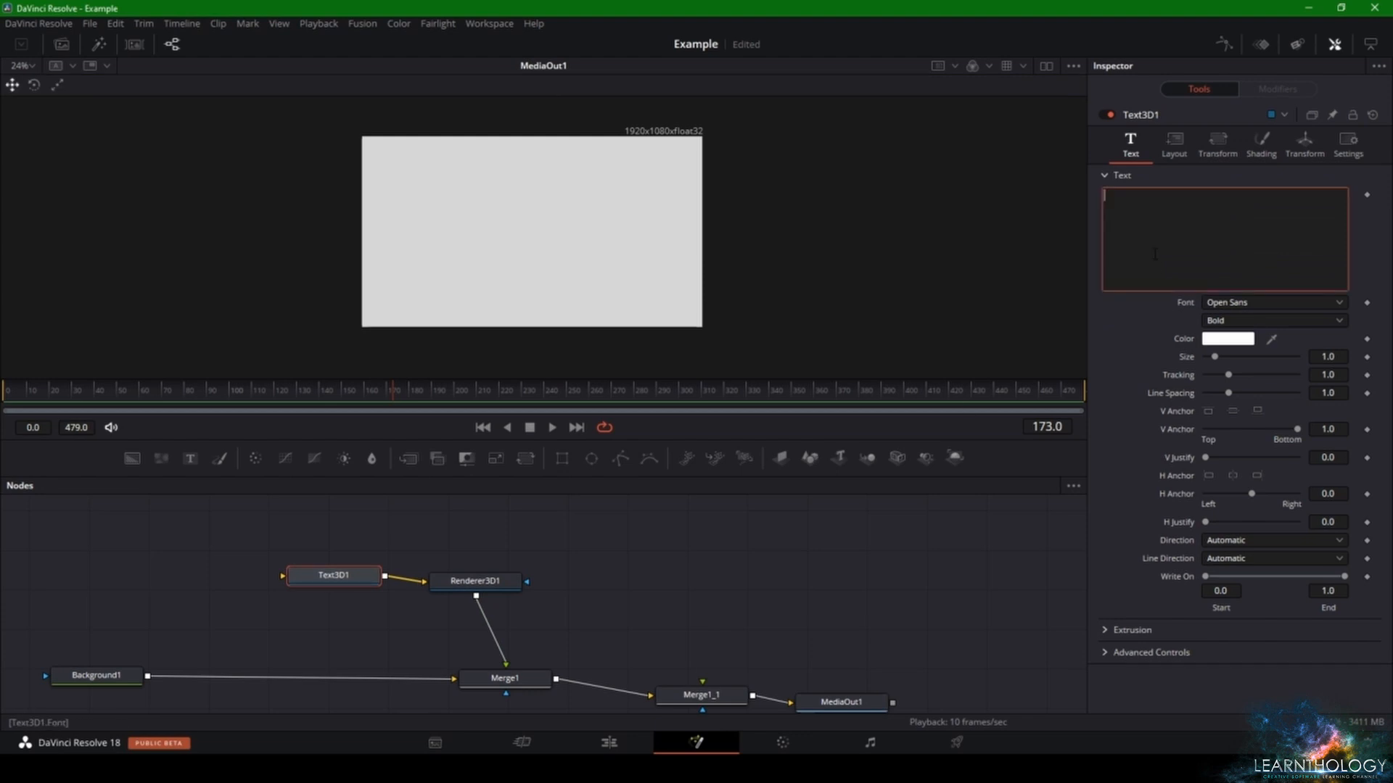
{"action": "type", "text": "Text"}
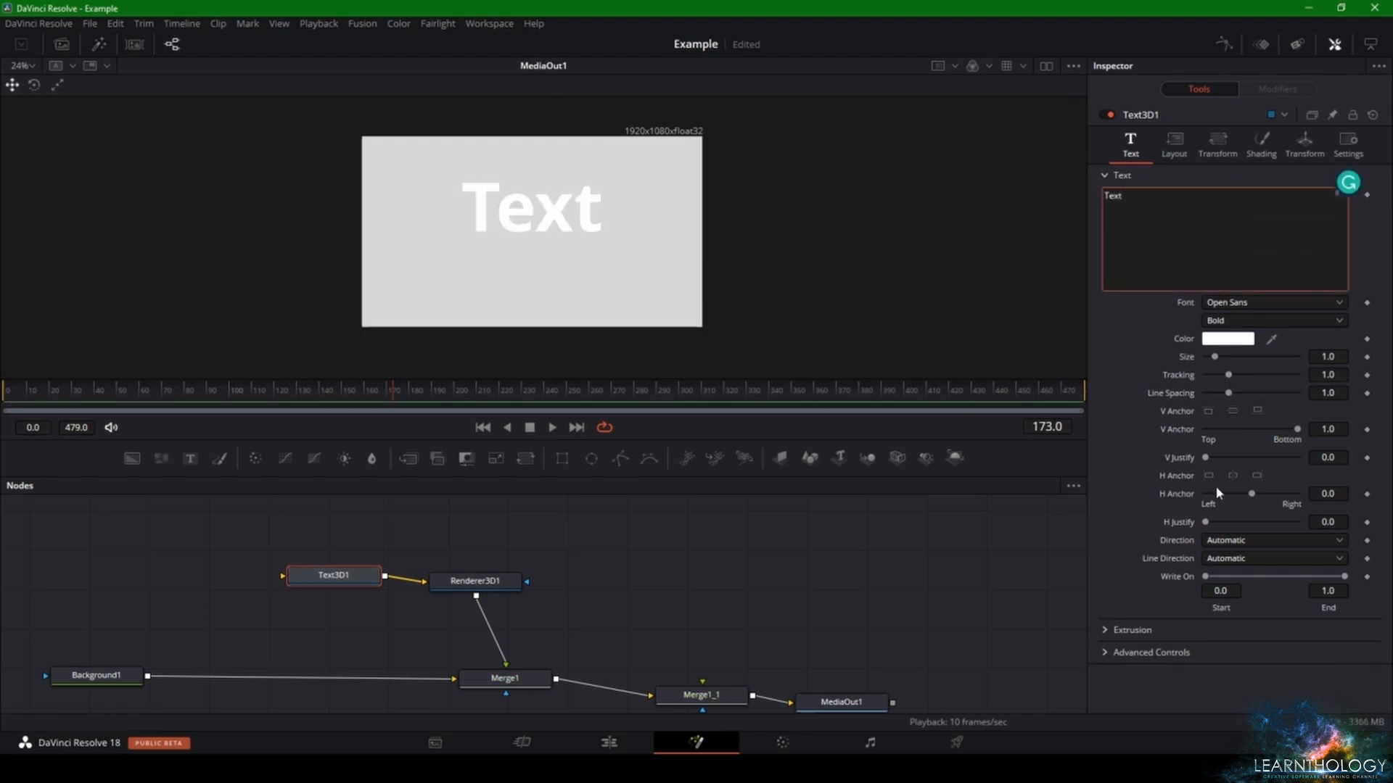
{"action": "left_click", "coordinate": [1109, 630]}
{"action": "scroll", "coordinate": [1278, 595], "scroll_direction": "down", "scroll_amount": 3}
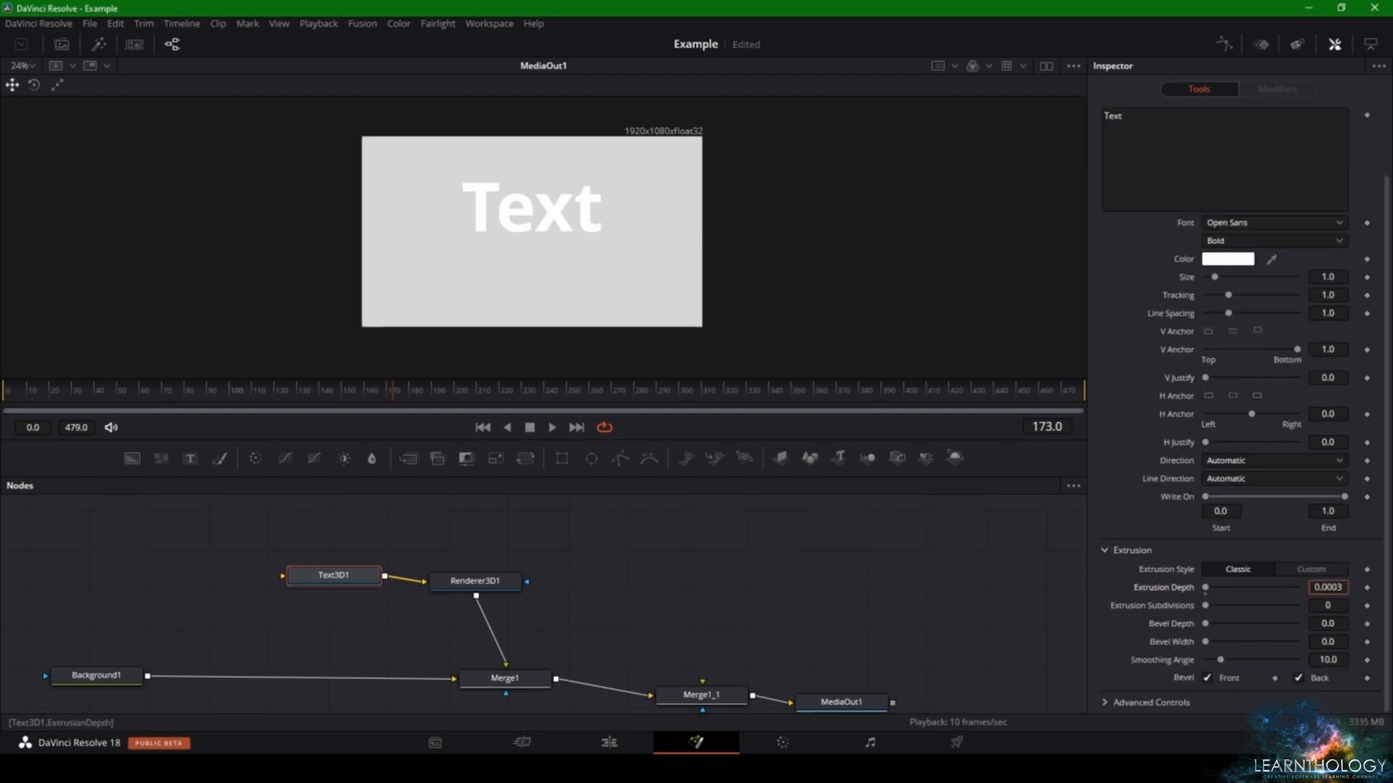
{"action": "left_click_drag", "start_coordinate": [1205, 587], "coordinate": [1219, 587]}
{"action": "scroll", "coordinate": [1237, 107], "scroll_direction": "up", "scroll_amount": 5}
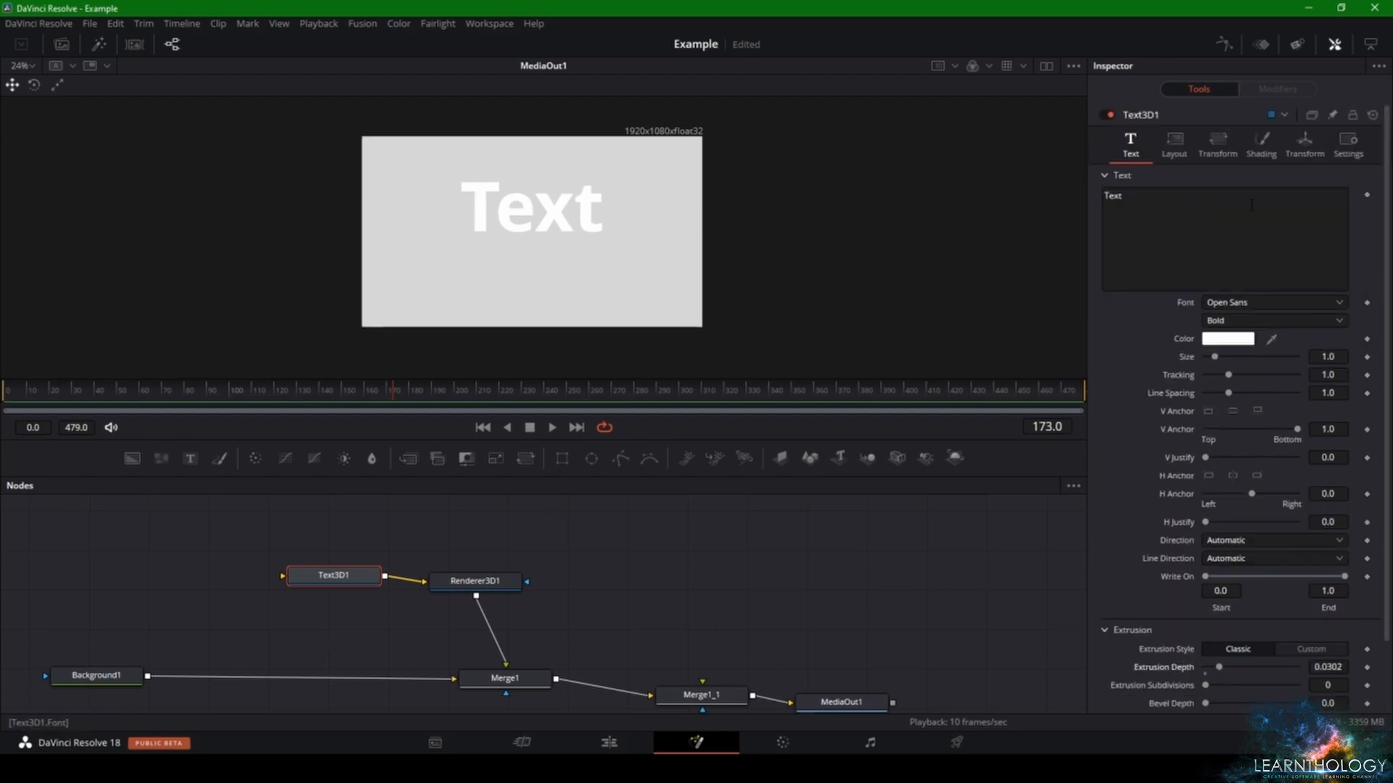
- Set both the material color and the specular color of Text3D1 to yellow, #ffff00
{"action": "left_click", "coordinate": [1174, 143]}
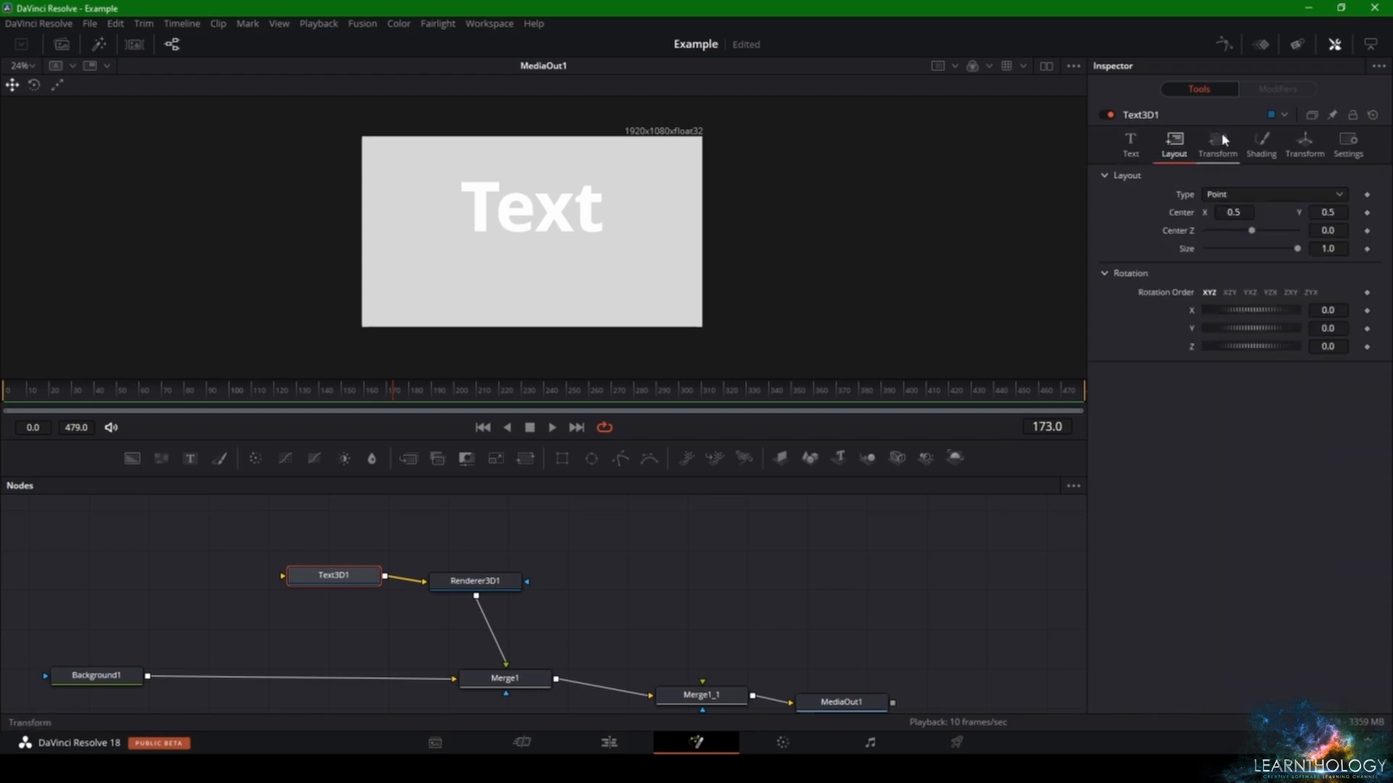
{"action": "left_click", "coordinate": [1218, 143]}
{"action": "left_click", "coordinate": [1262, 145]}
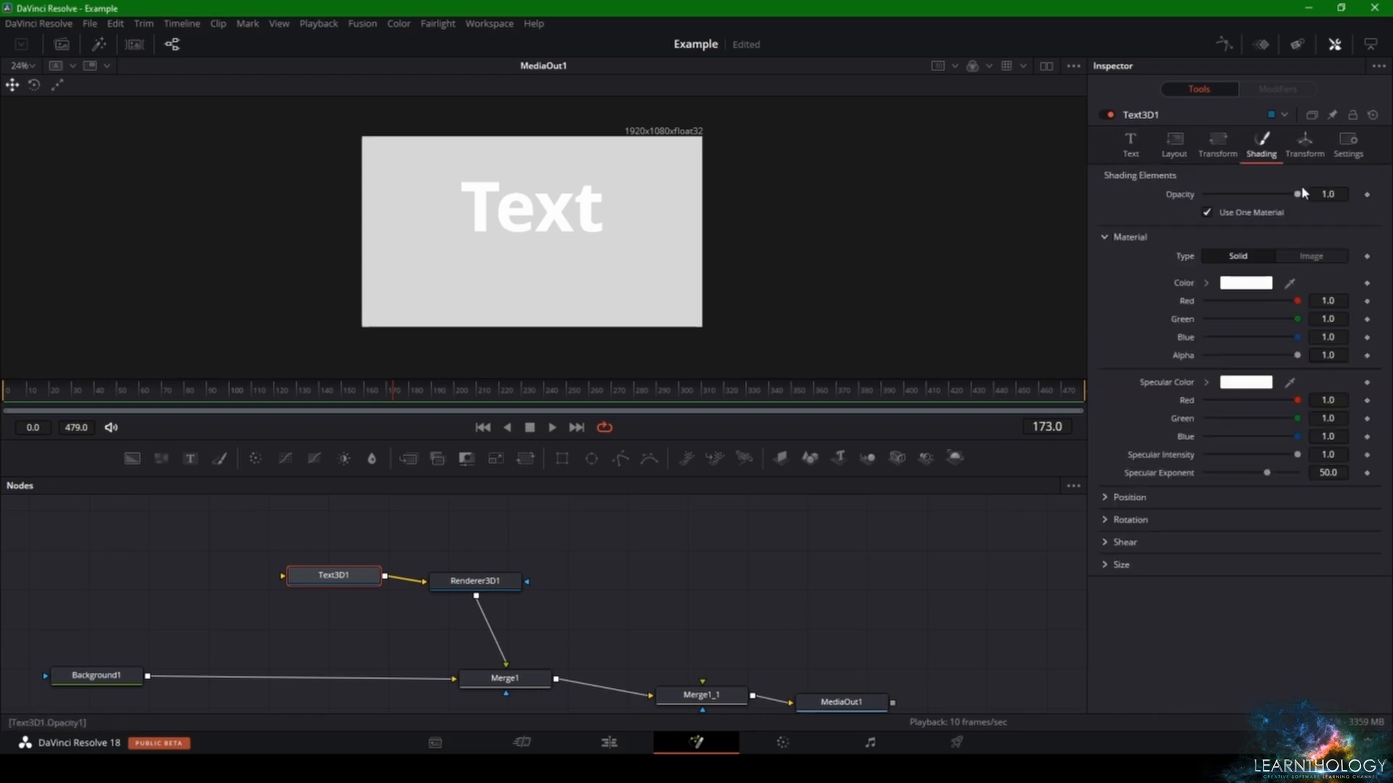
{"action": "left_click", "coordinate": [1266, 283]}
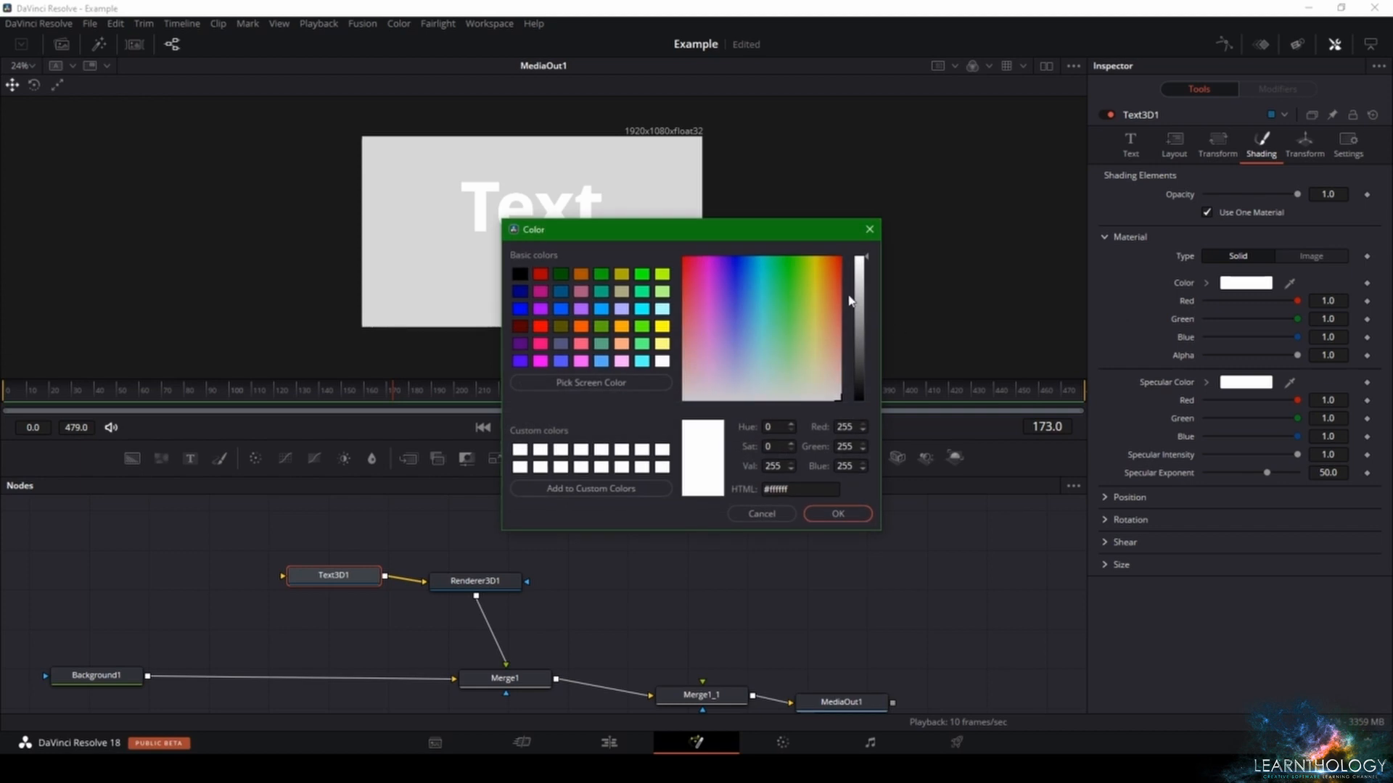
{"action": "left_click", "coordinate": [815, 256]}
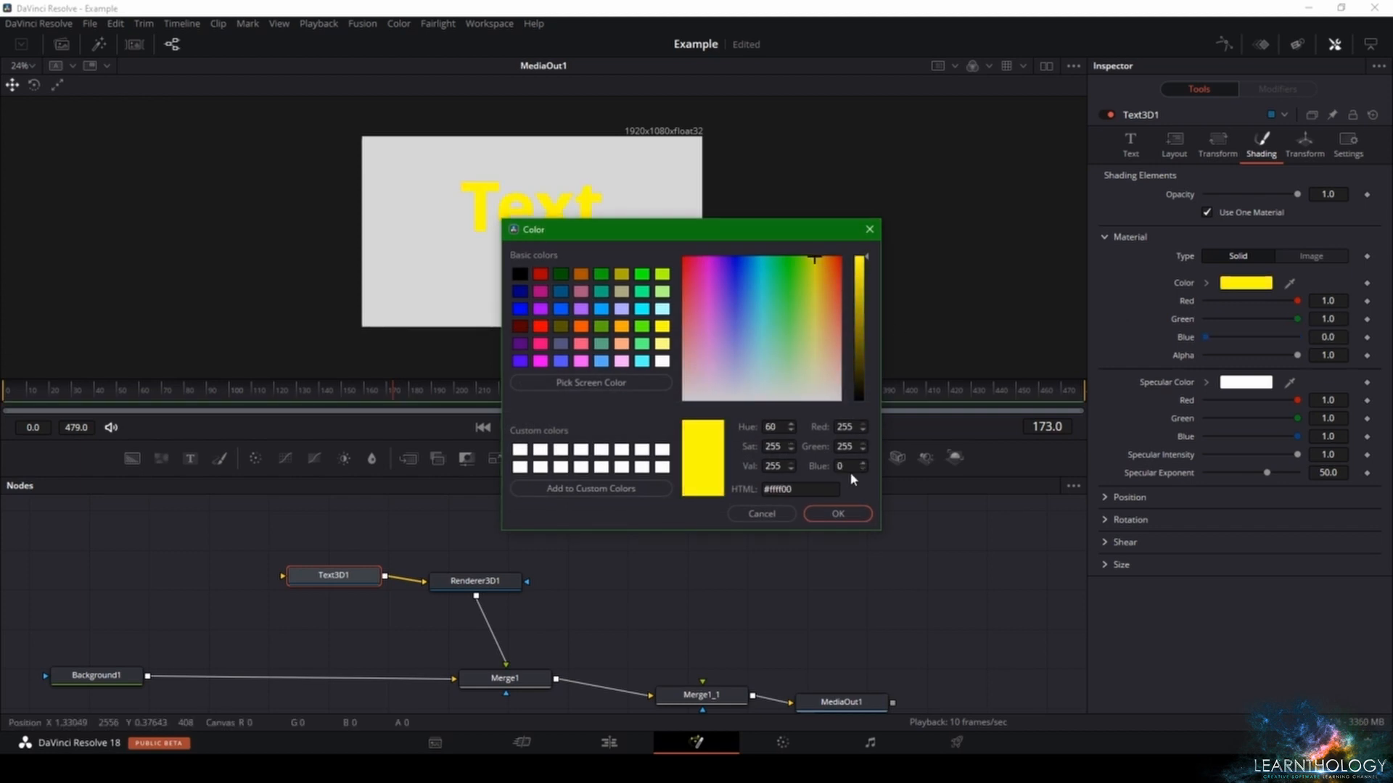
{"action": "left_click", "coordinate": [838, 514]}
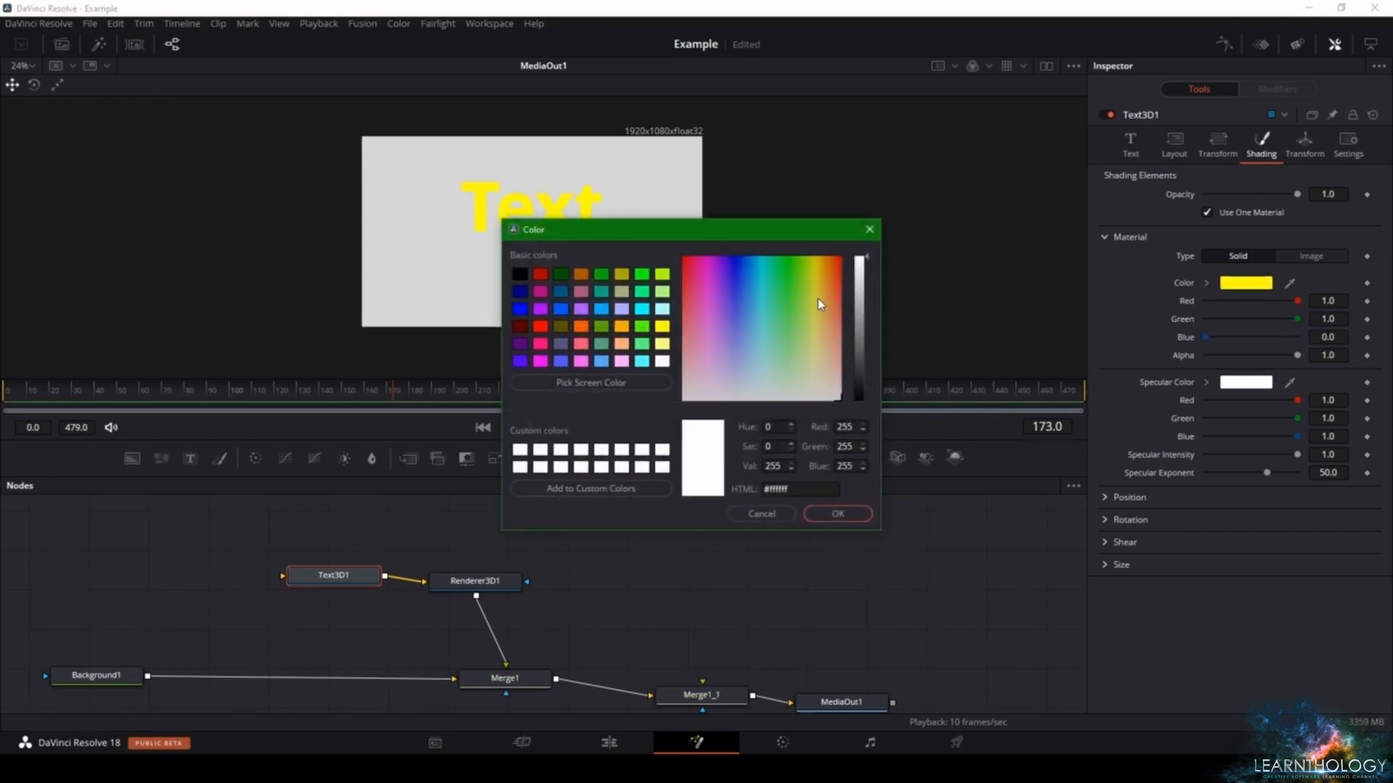
{"action": "left_click", "coordinate": [814, 258]}
{"action": "left_click", "coordinate": [838, 513]}
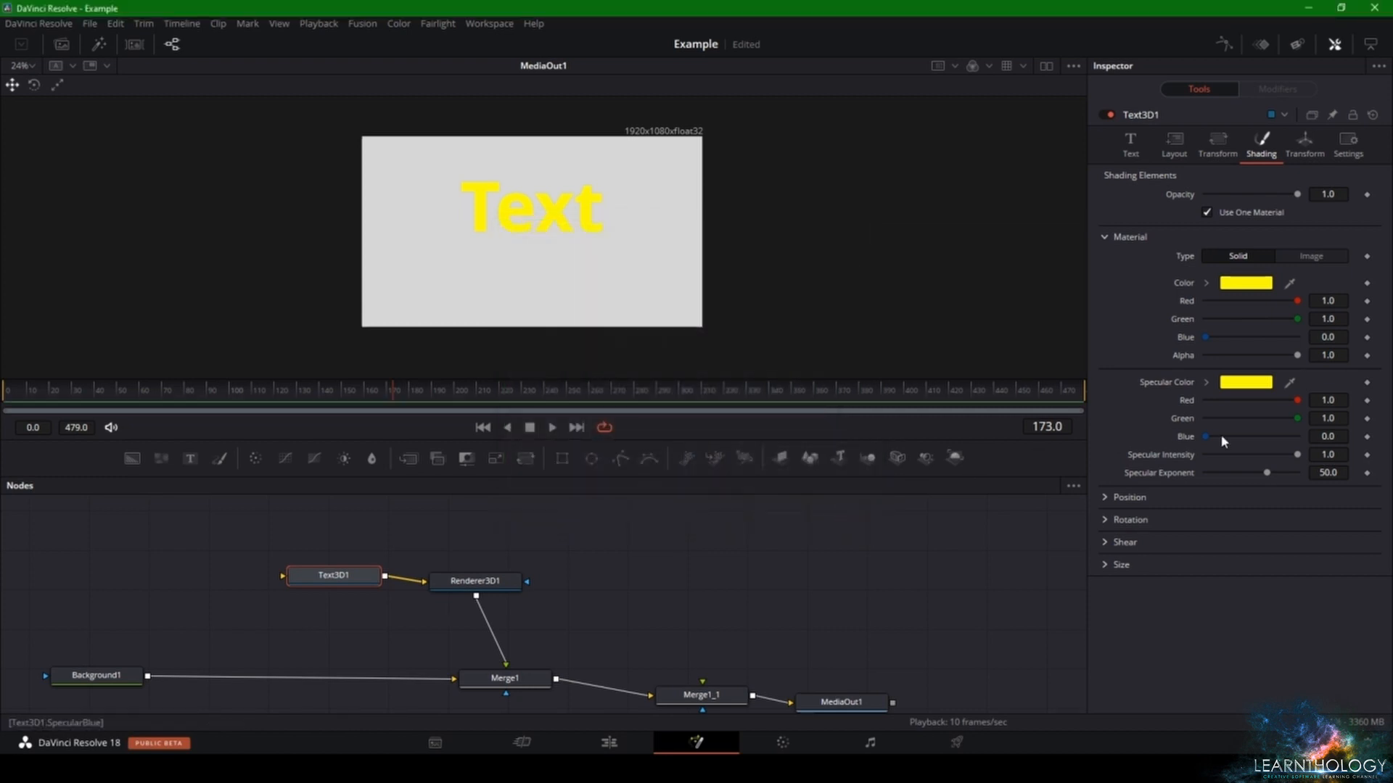
- Rotate the 3D text to X 18.3 and Y 60.0, and increase its extrusion depth to 0.0743
{"action": "left_click", "coordinate": [1304, 143]}
{"action": "mouse_move", "coordinate": [1281, 291]}
{"action": "left_mouse_down"}
{"action": "mouse_move", "coordinate": [1268, 293]}
{"action": "mouse_move", "coordinate": [1304, 309]}
{"action": "mouse_move", "coordinate": [1279, 308]}
{"action": "left_mouse_up"}
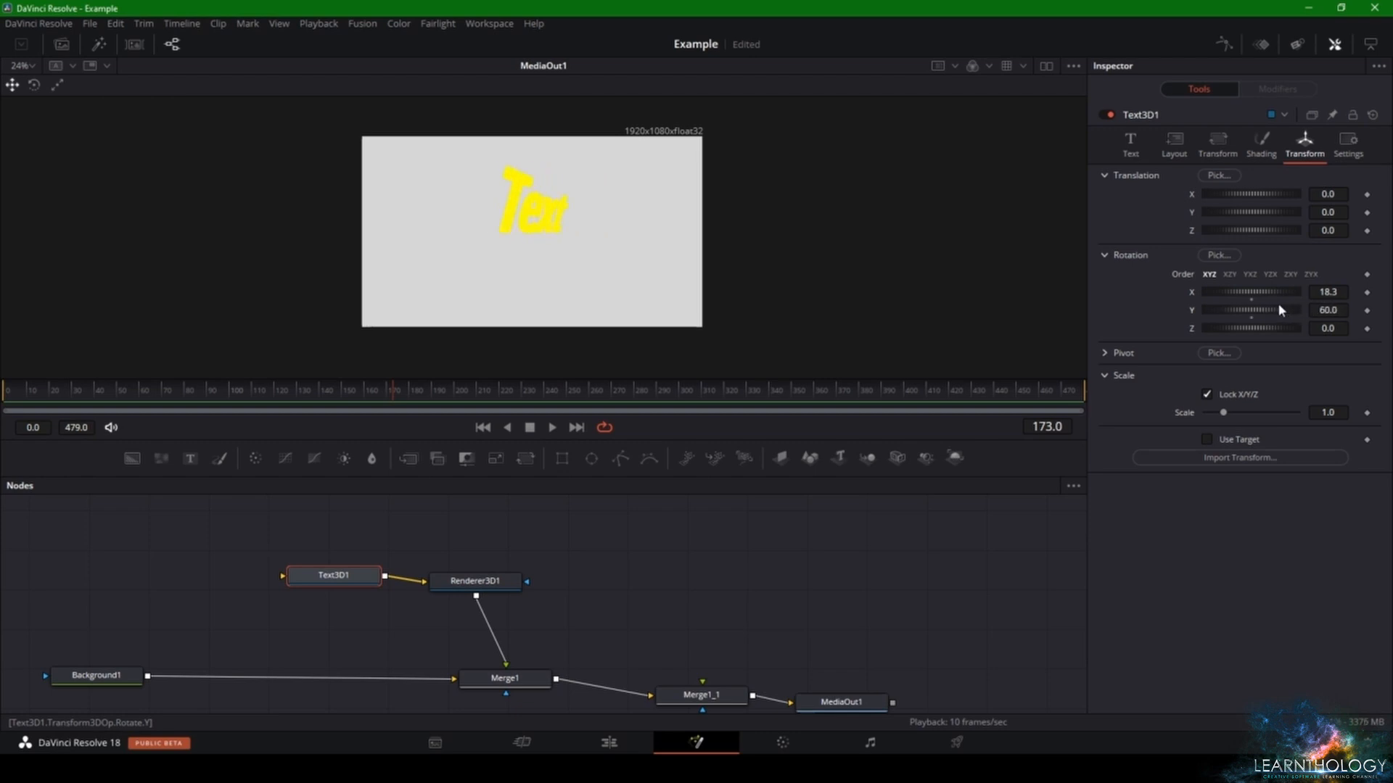
{"action": "left_click", "coordinate": [1143, 147]}
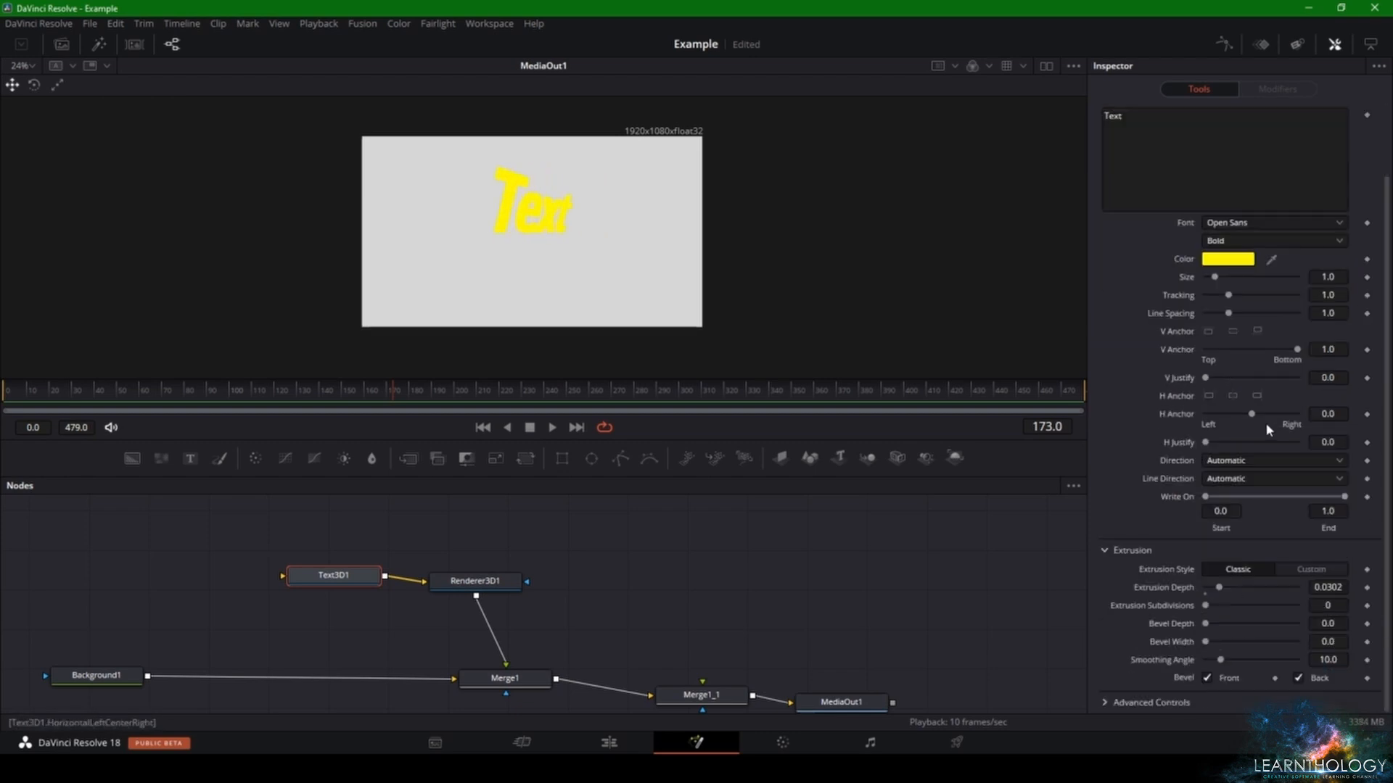
{"action": "left_click_drag", "start_coordinate": [1219, 587], "coordinate": [1238, 587]}
{"action": "left_click_drag", "start_coordinate": [1386, 217], "coordinate": [1386, 145]}
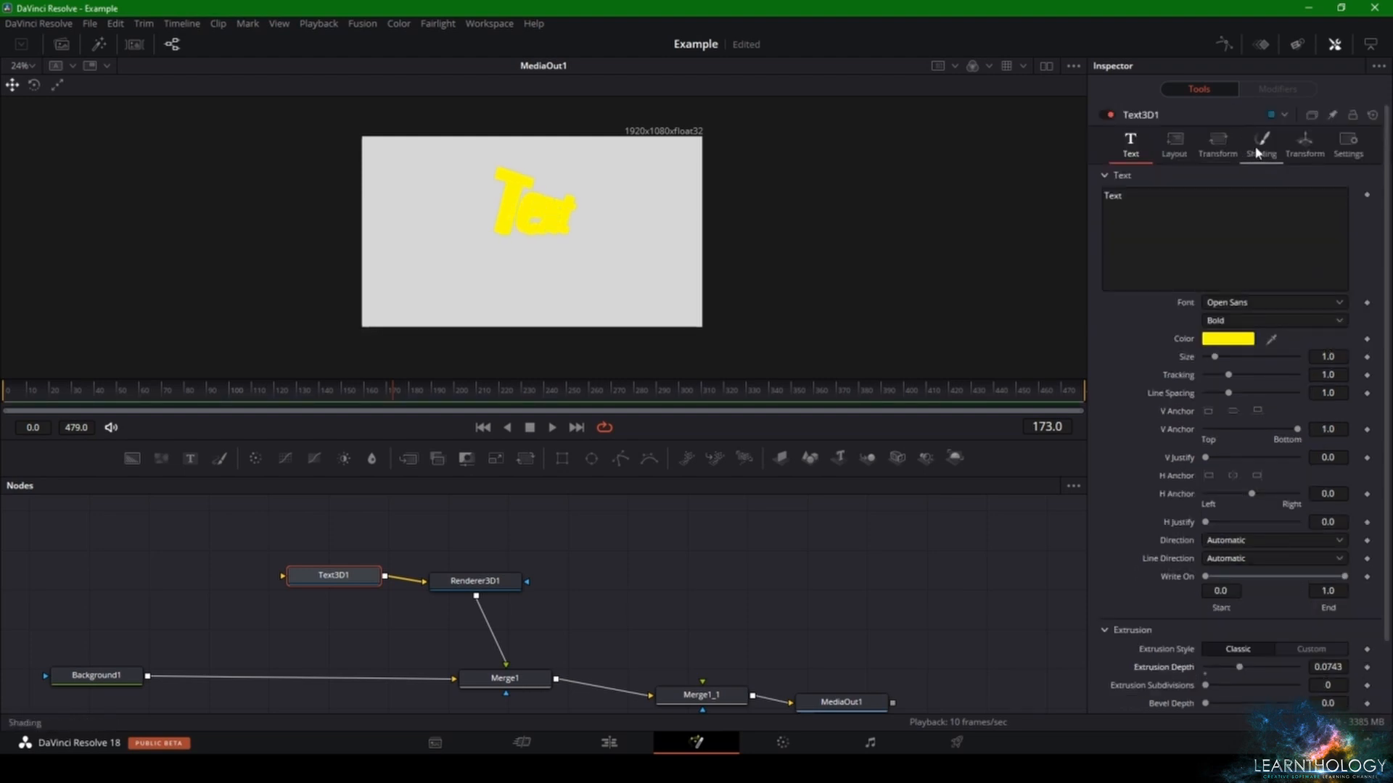
- Set the 3D text's translation to X -0.377, Y -0.29, Z -0.29, rotation to X 0.0, Y 41.7, and scale to 1.143
{"action": "left_click", "coordinate": [1298, 145]}
{"action": "left_click_drag", "start_coordinate": [1261, 292], "coordinate": [1262, 293]}
{"action": "mouse_move", "coordinate": [1260, 216]}
{"action": "left_mouse_down"}
{"action": "mouse_move", "coordinate": [1249, 197]}
{"action": "mouse_move", "coordinate": [1247, 232]}
{"action": "left_mouse_up"}
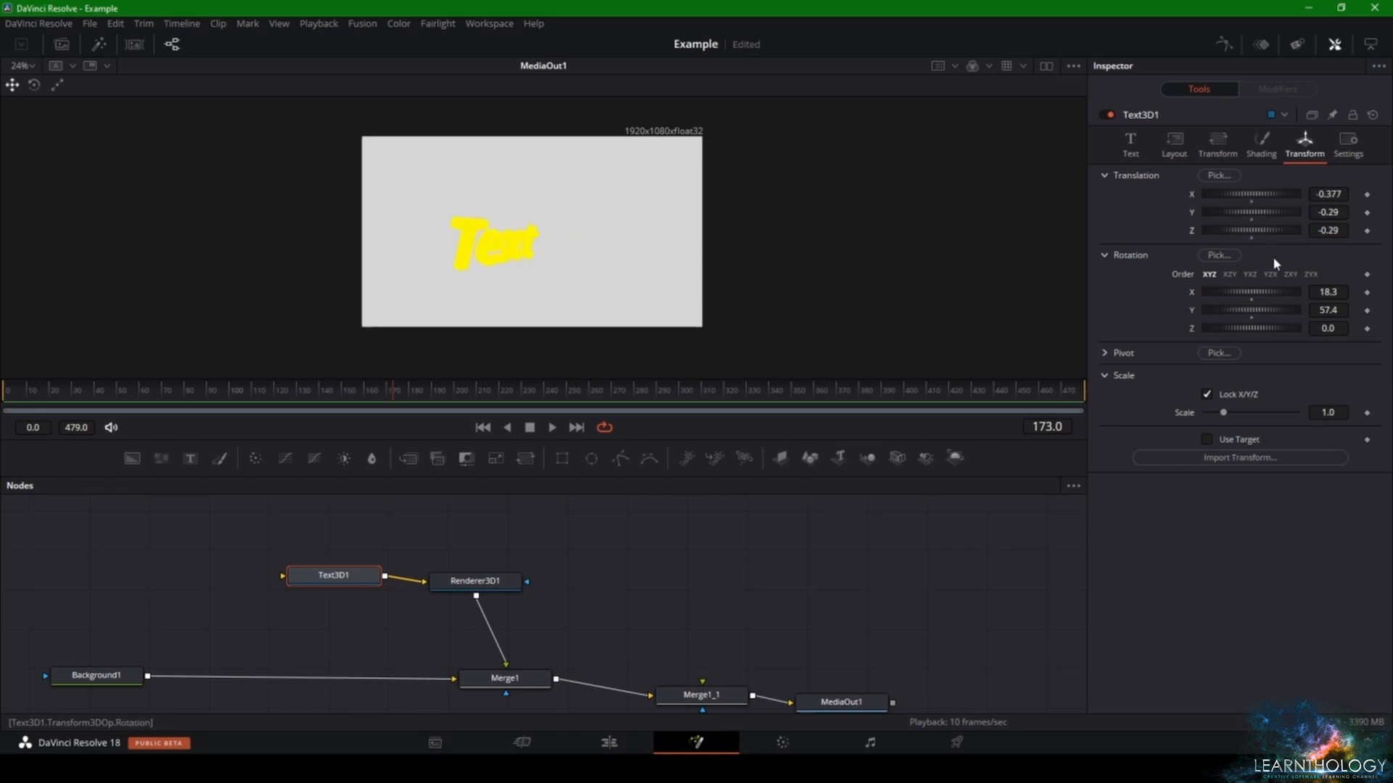
{"action": "left_click_drag", "start_coordinate": [1272, 310], "coordinate": [1262, 309]}
{"action": "double_click", "coordinate": [1254, 289]}
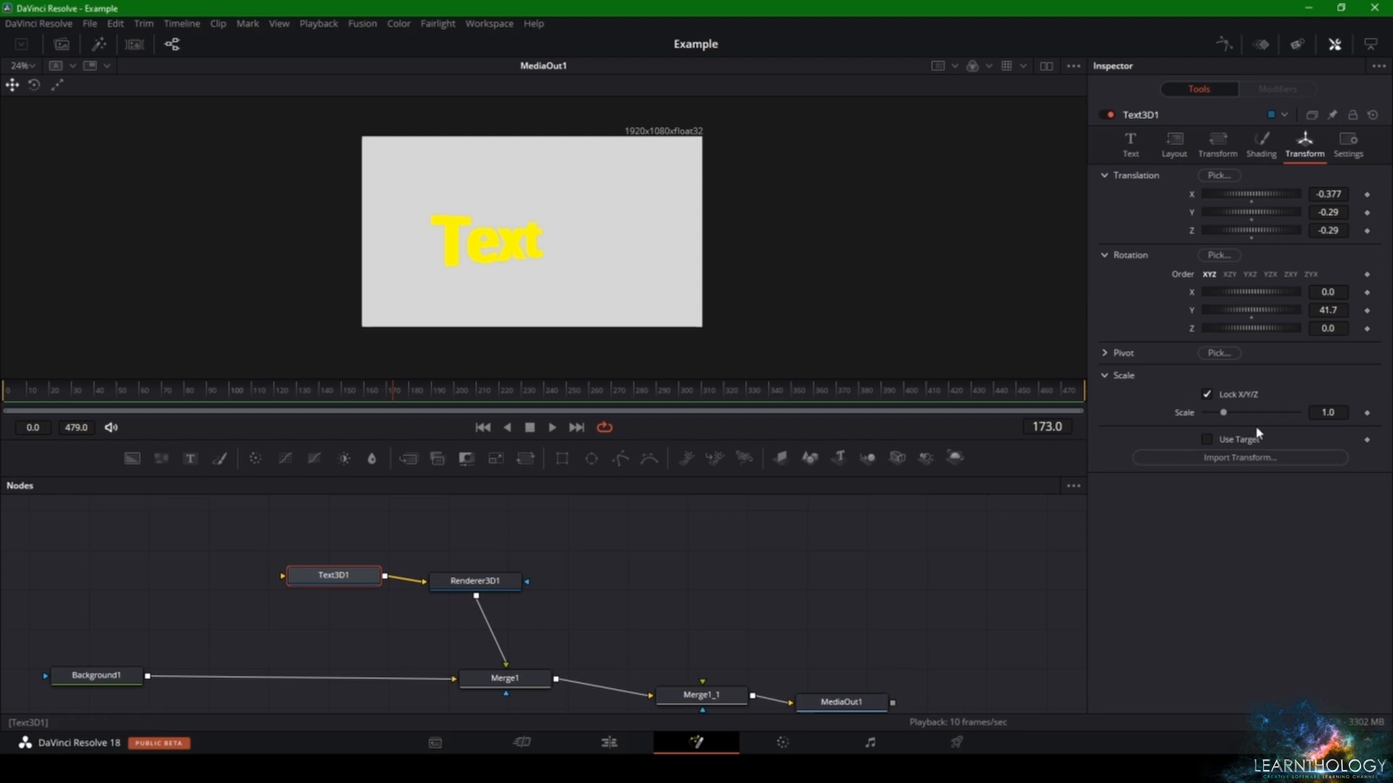
{"action": "left_click_drag", "start_coordinate": [1224, 412], "coordinate": [1232, 415]}
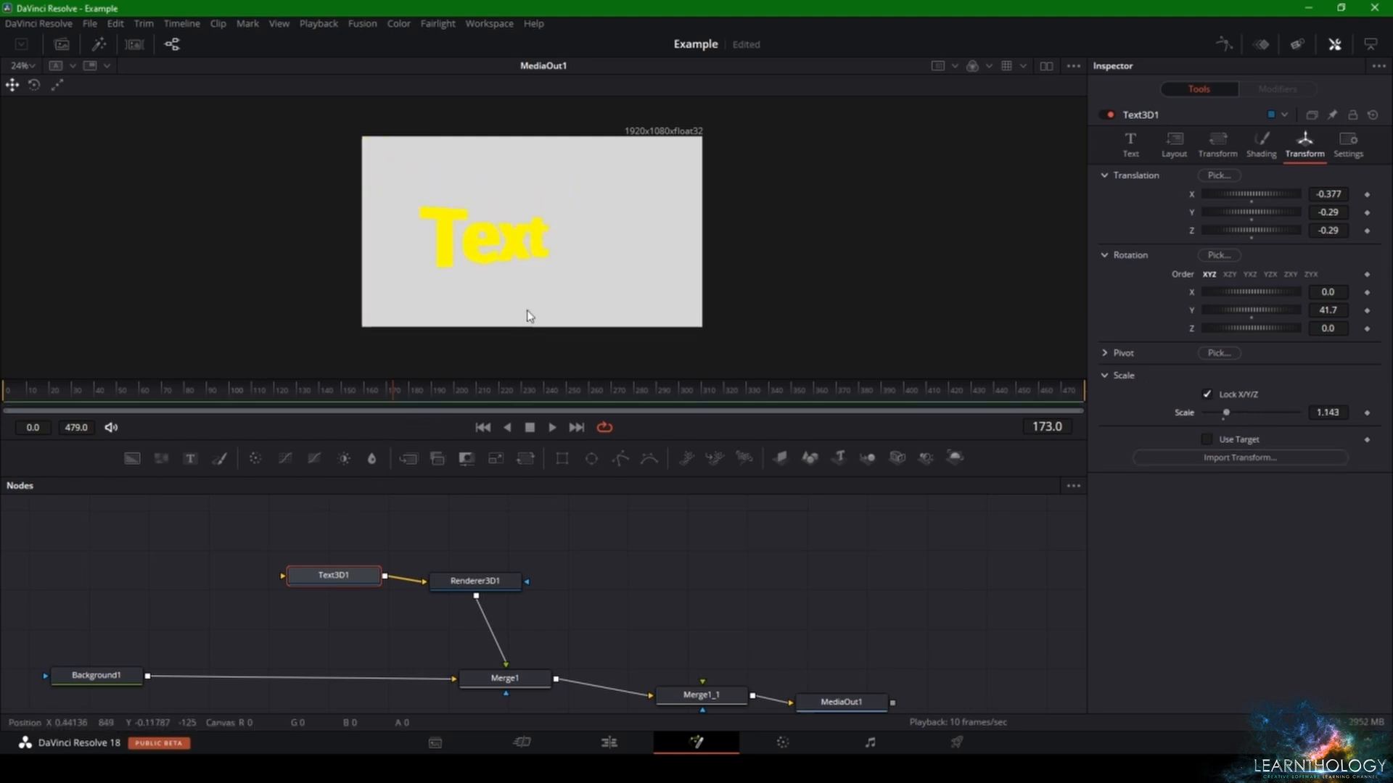
- Delete the unused Merge1_1 node and shift Merge1 slightly within the node graph
{"action": "left_click", "coordinate": [697, 697]}
{"action": "scroll", "coordinate": [697, 701], "scroll_direction": "down", "scroll_amount": 1}
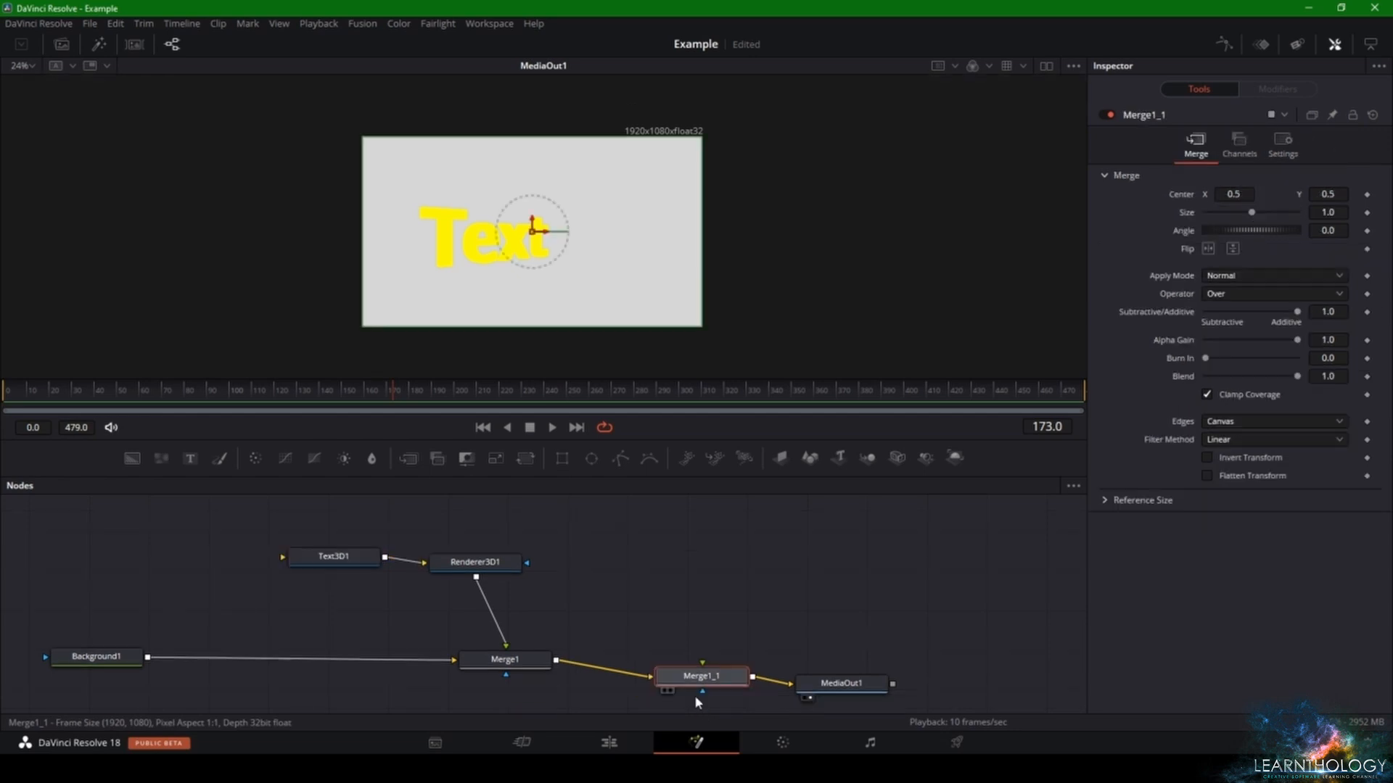
{"action": "key", "text": "Delete"}
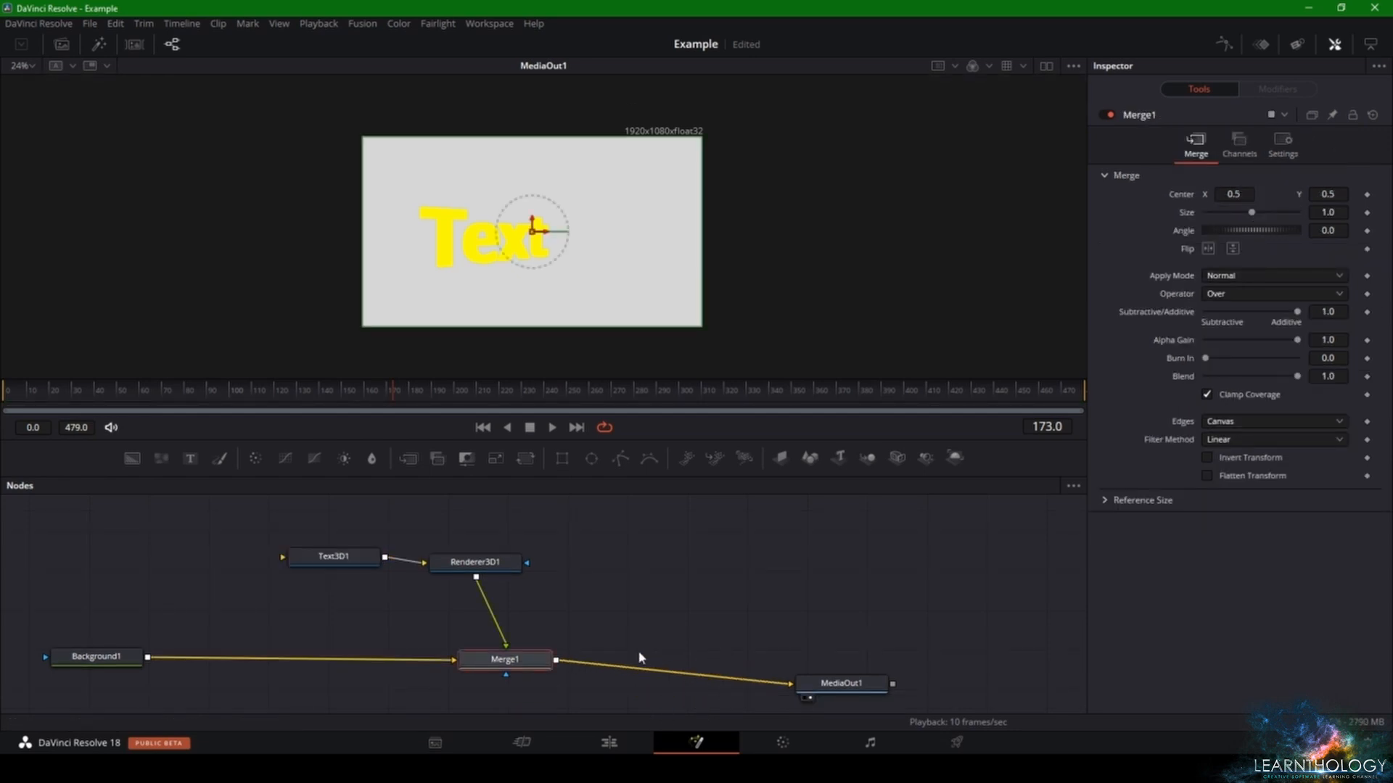
{"action": "left_click_drag", "start_coordinate": [522, 669], "coordinate": [505, 677]}
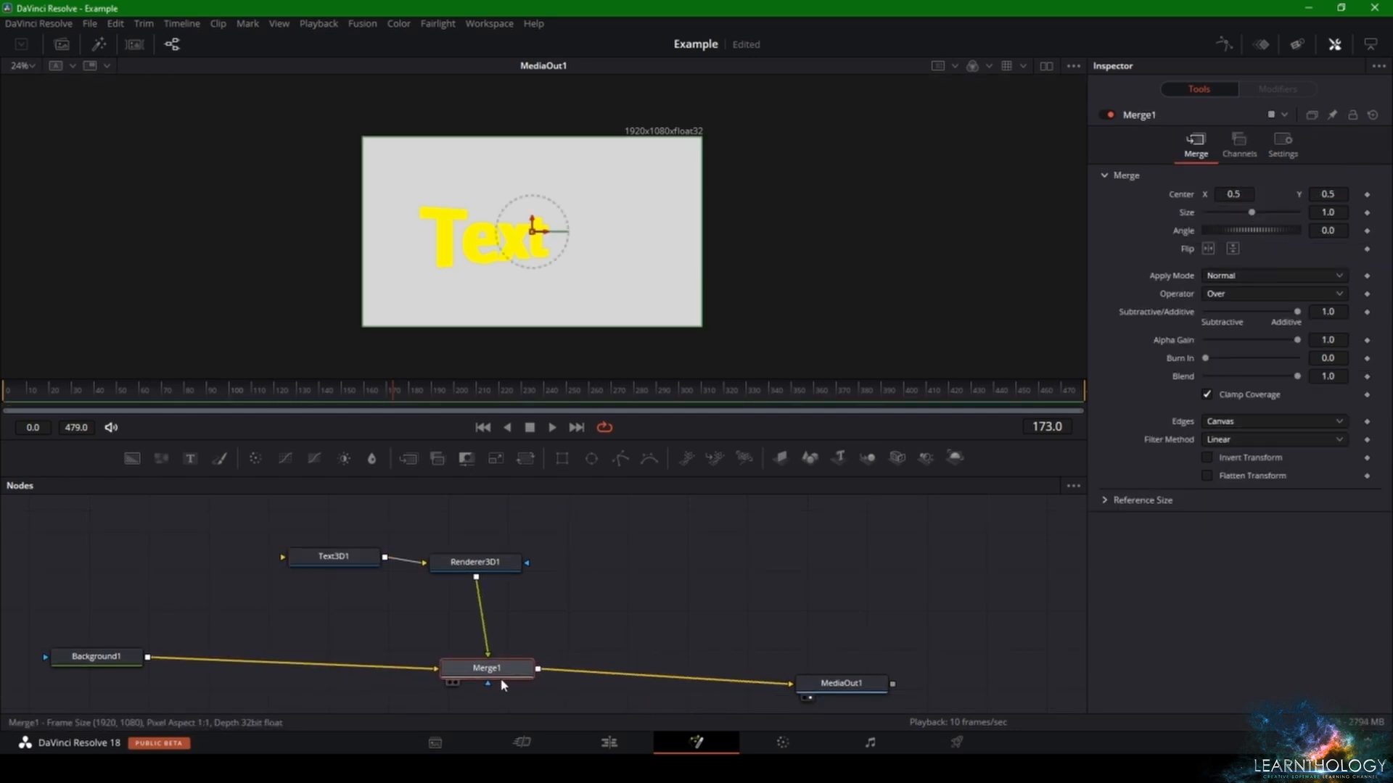
{"action": "left_click", "coordinate": [382, 631]}
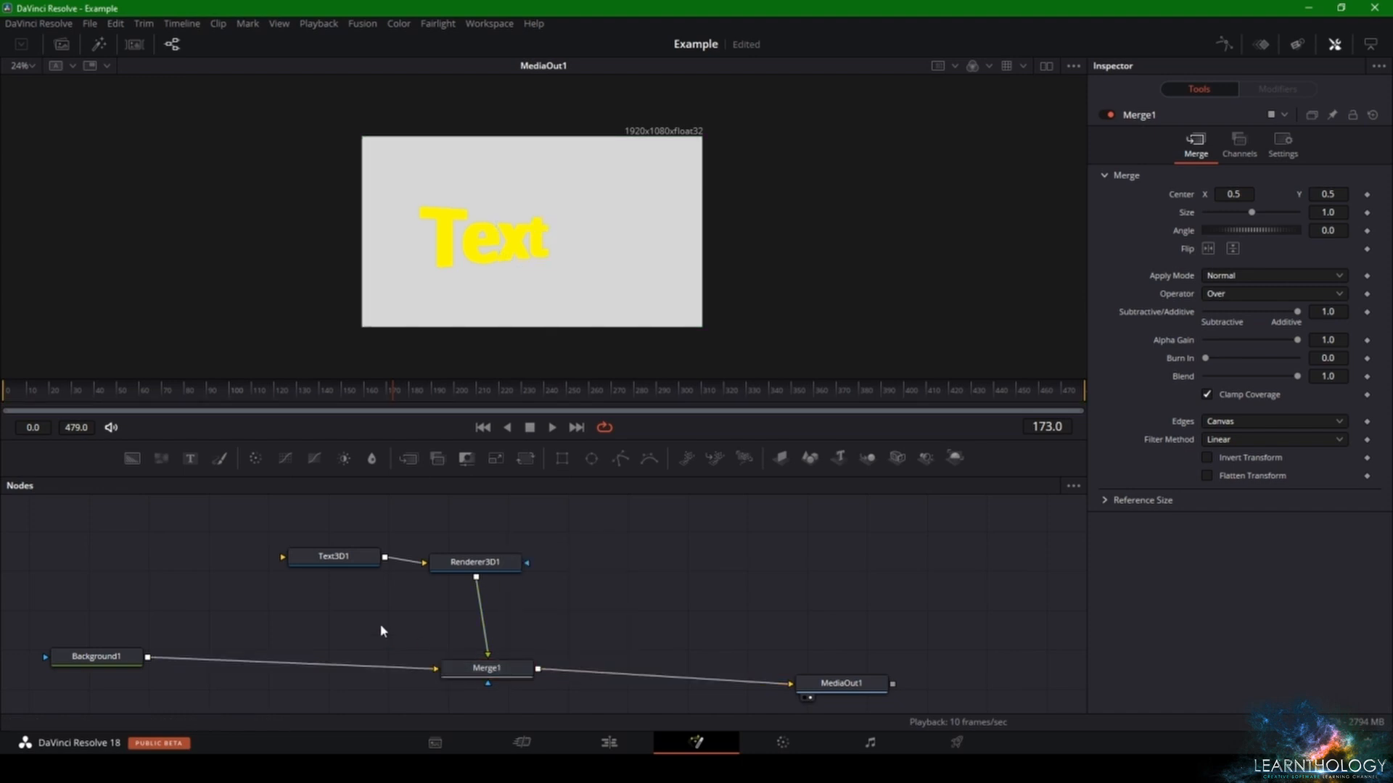